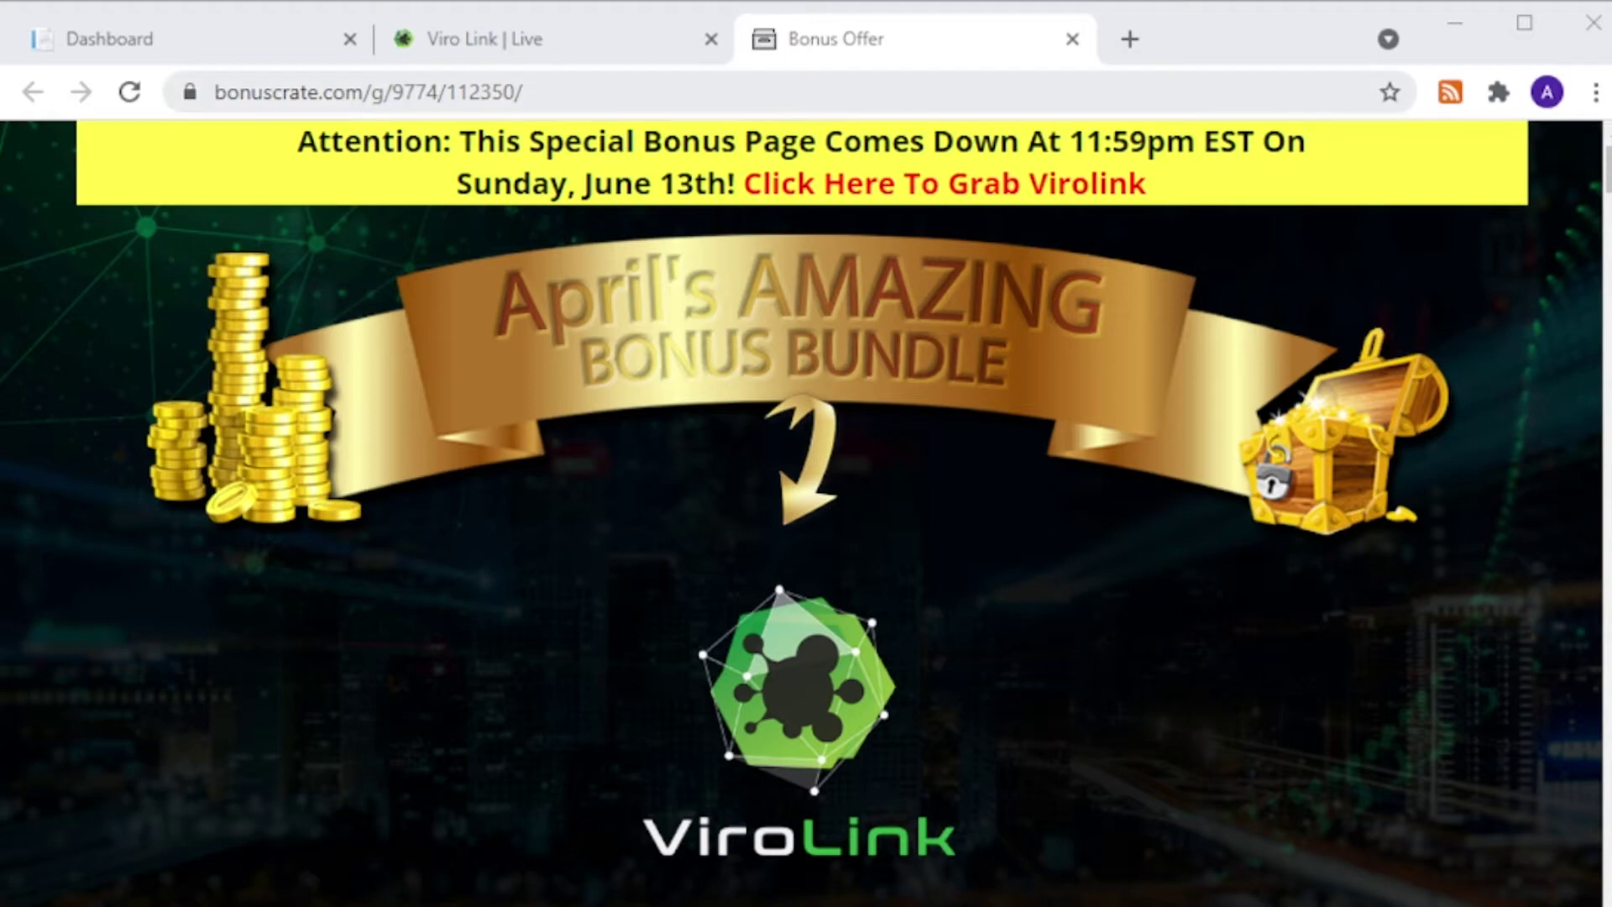
- Scroll the BonusCrate page past Bonus #1 to the '[HACK] How To Make An App In Less Than 25min' bonus
left_click(508, 96)
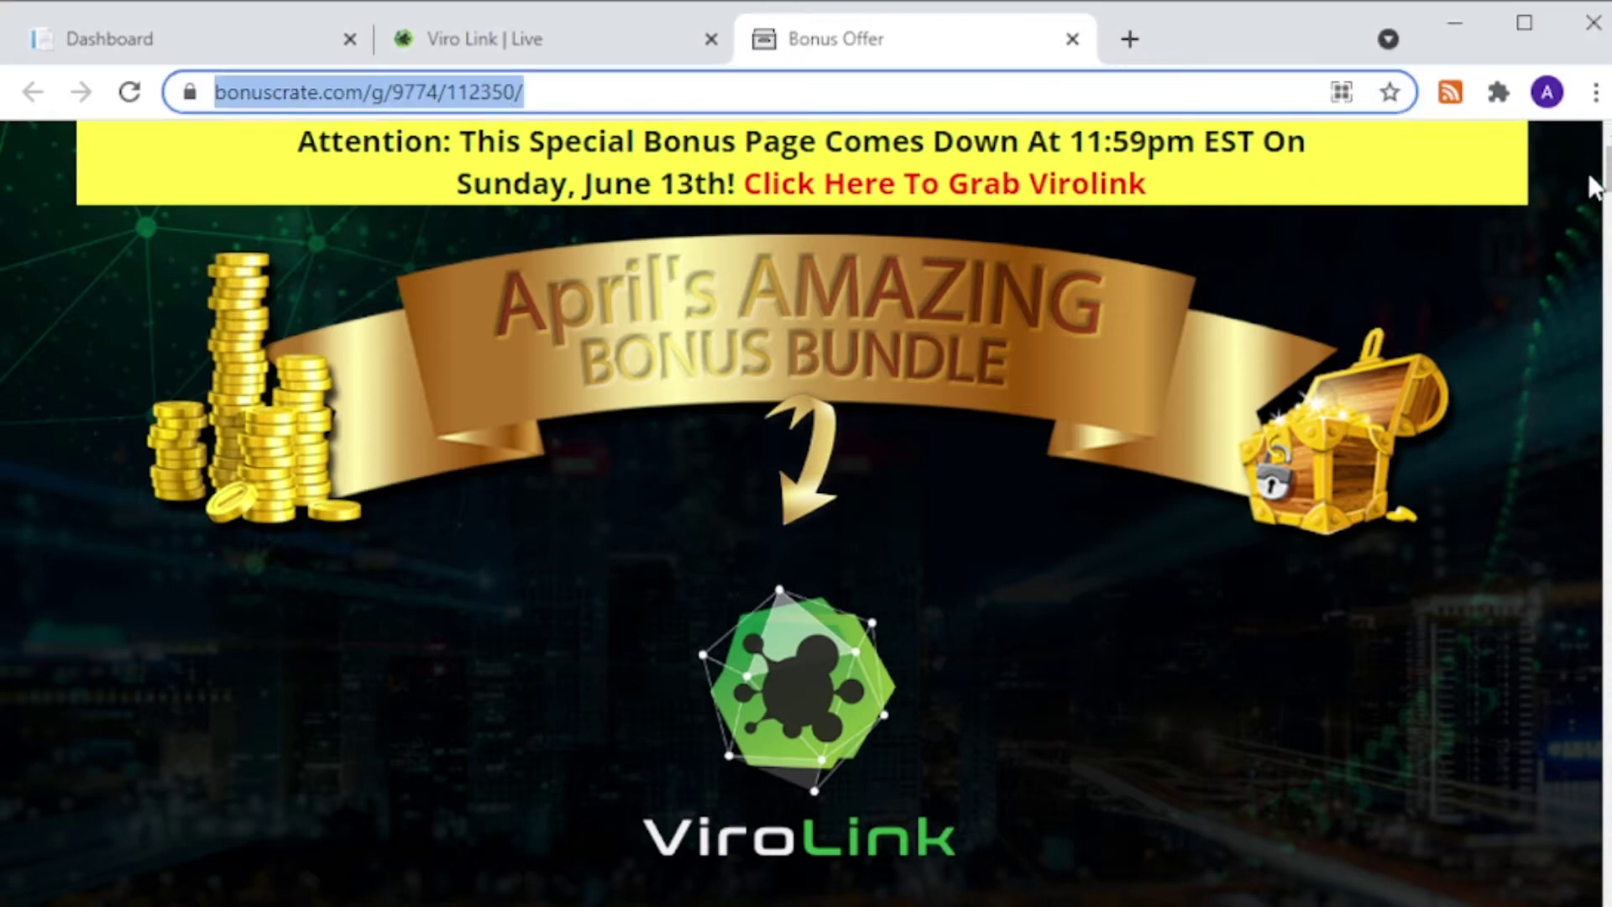
left_click_drag(1597, 185, 1606, 588)
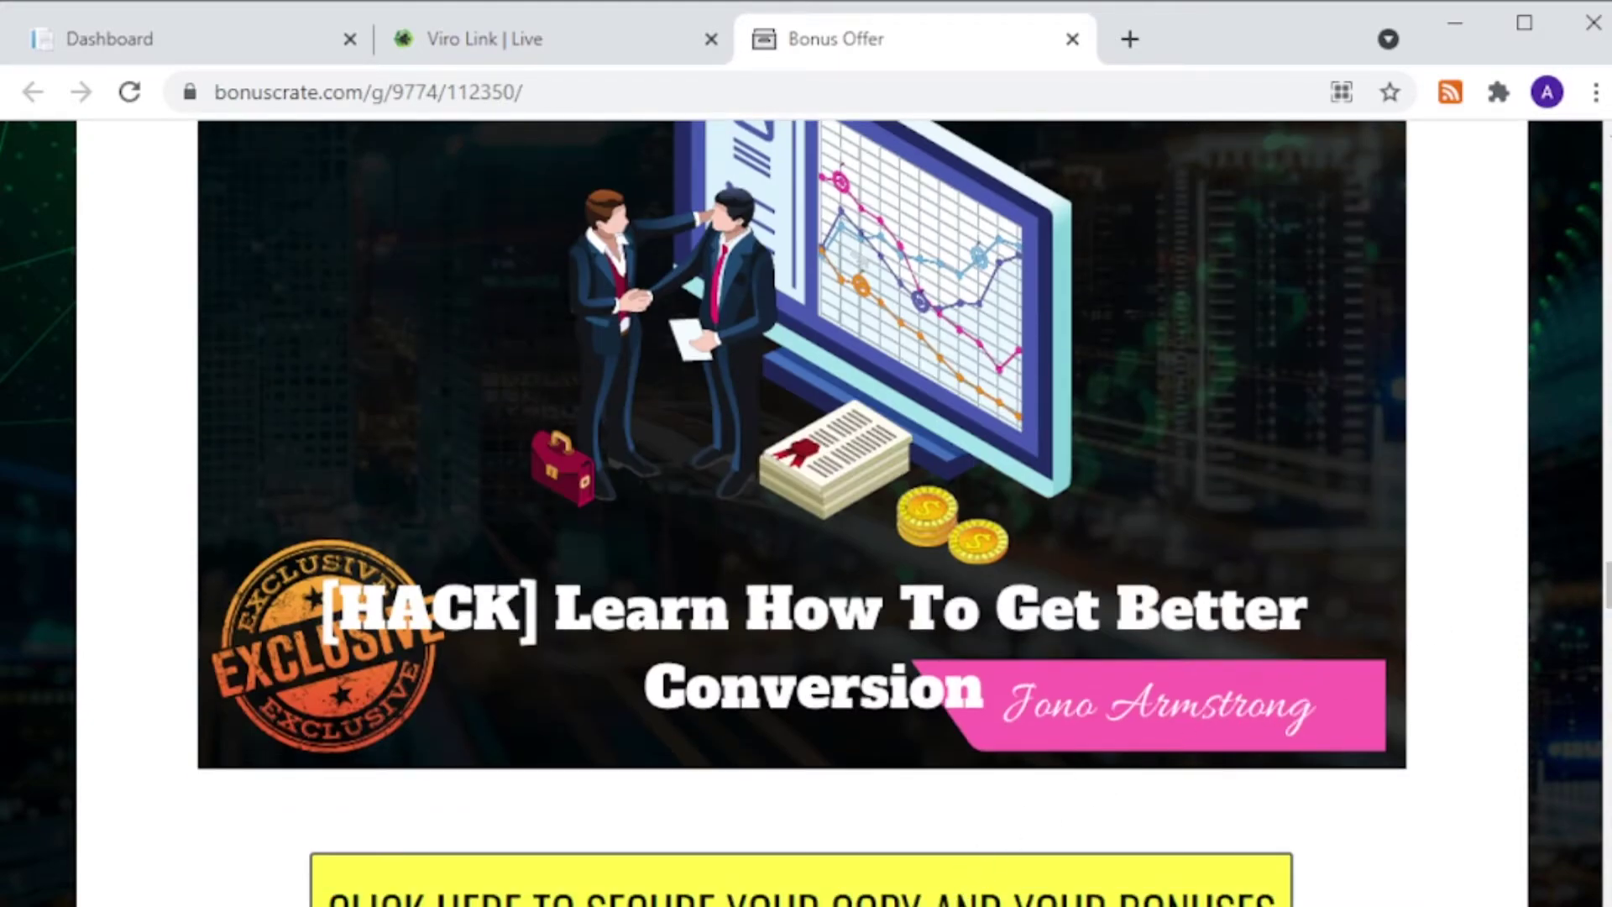
mouse_move(1606, 588)
left_mouse_down()
mouse_move(1606, 134)
mouse_move(1606, 602)
mouse_move(1606, 570)
left_mouse_up()
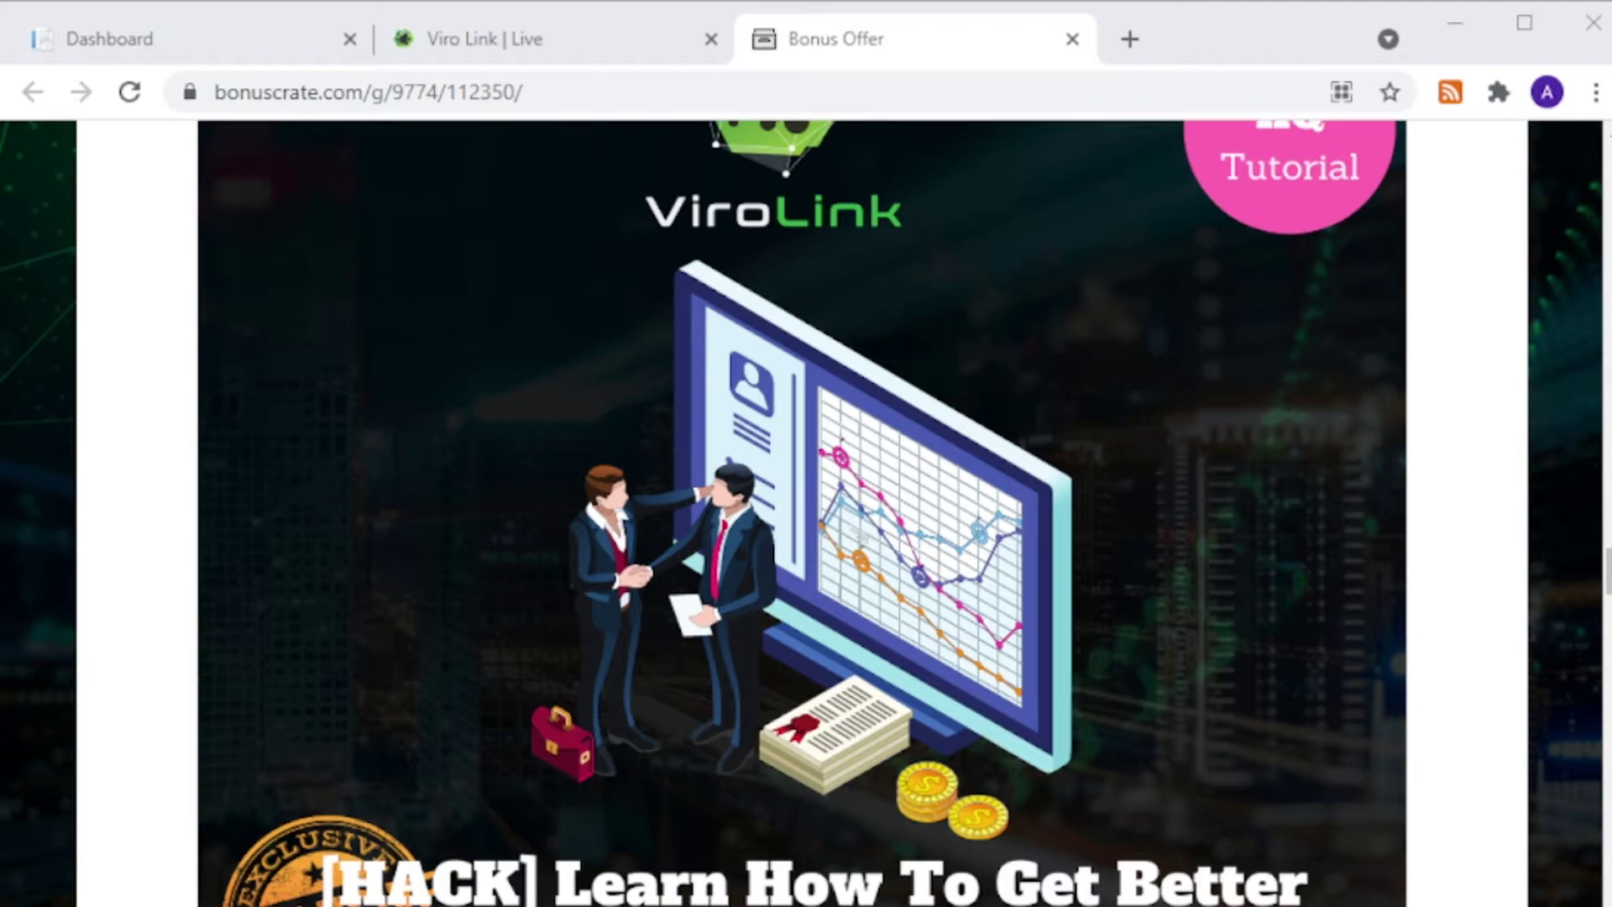
scroll(806, 512, "down", 12)
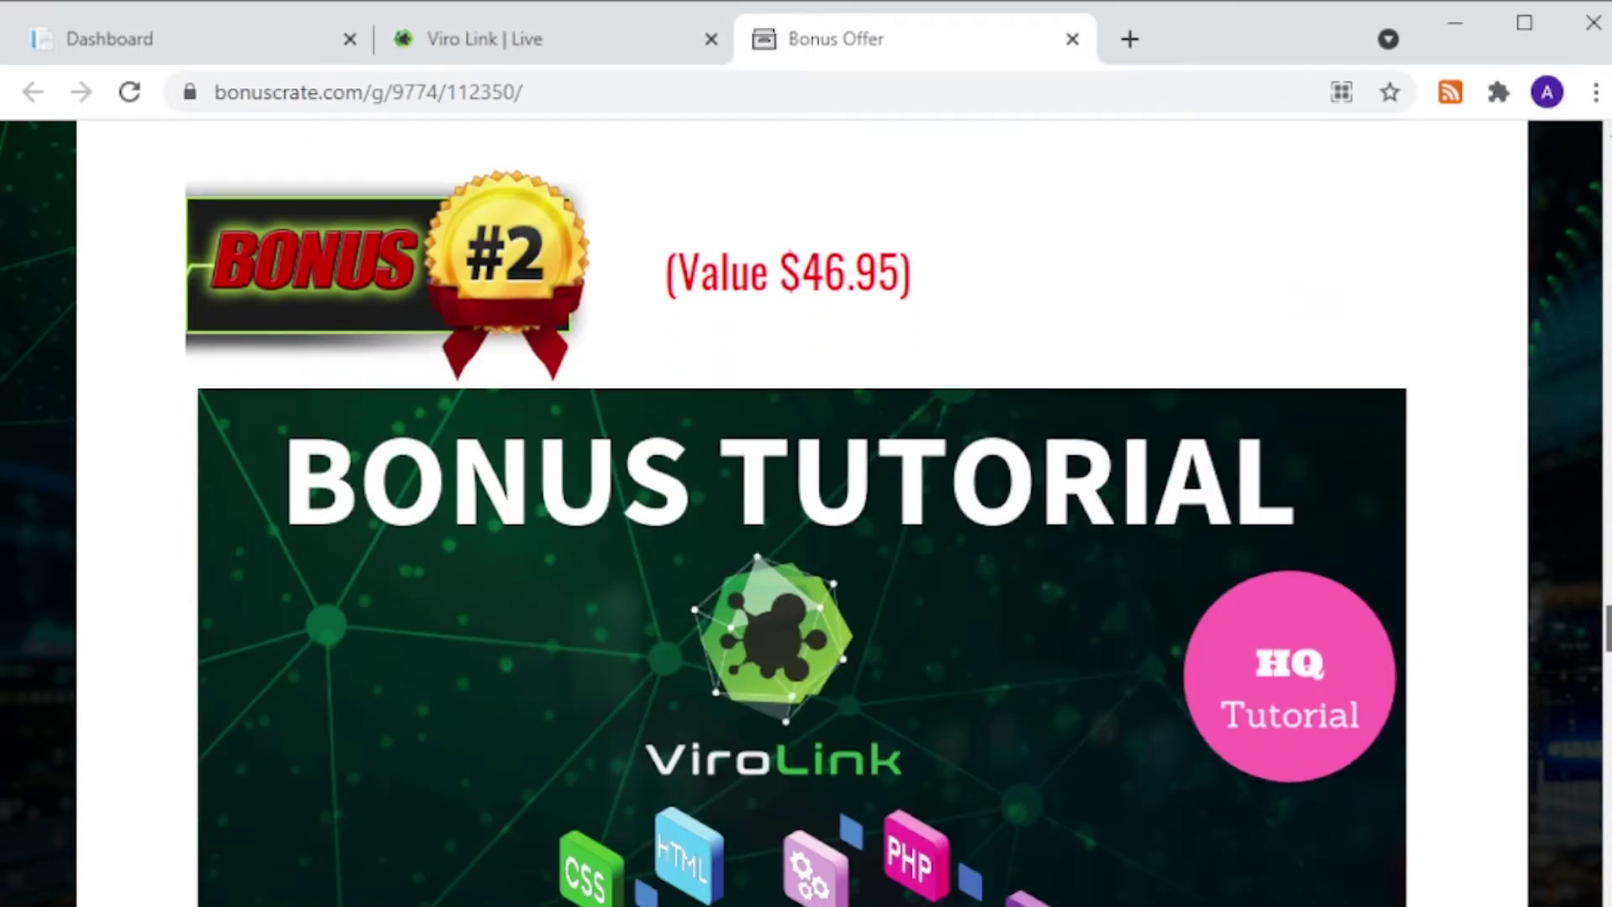
scroll(805, 512, "down", 8)
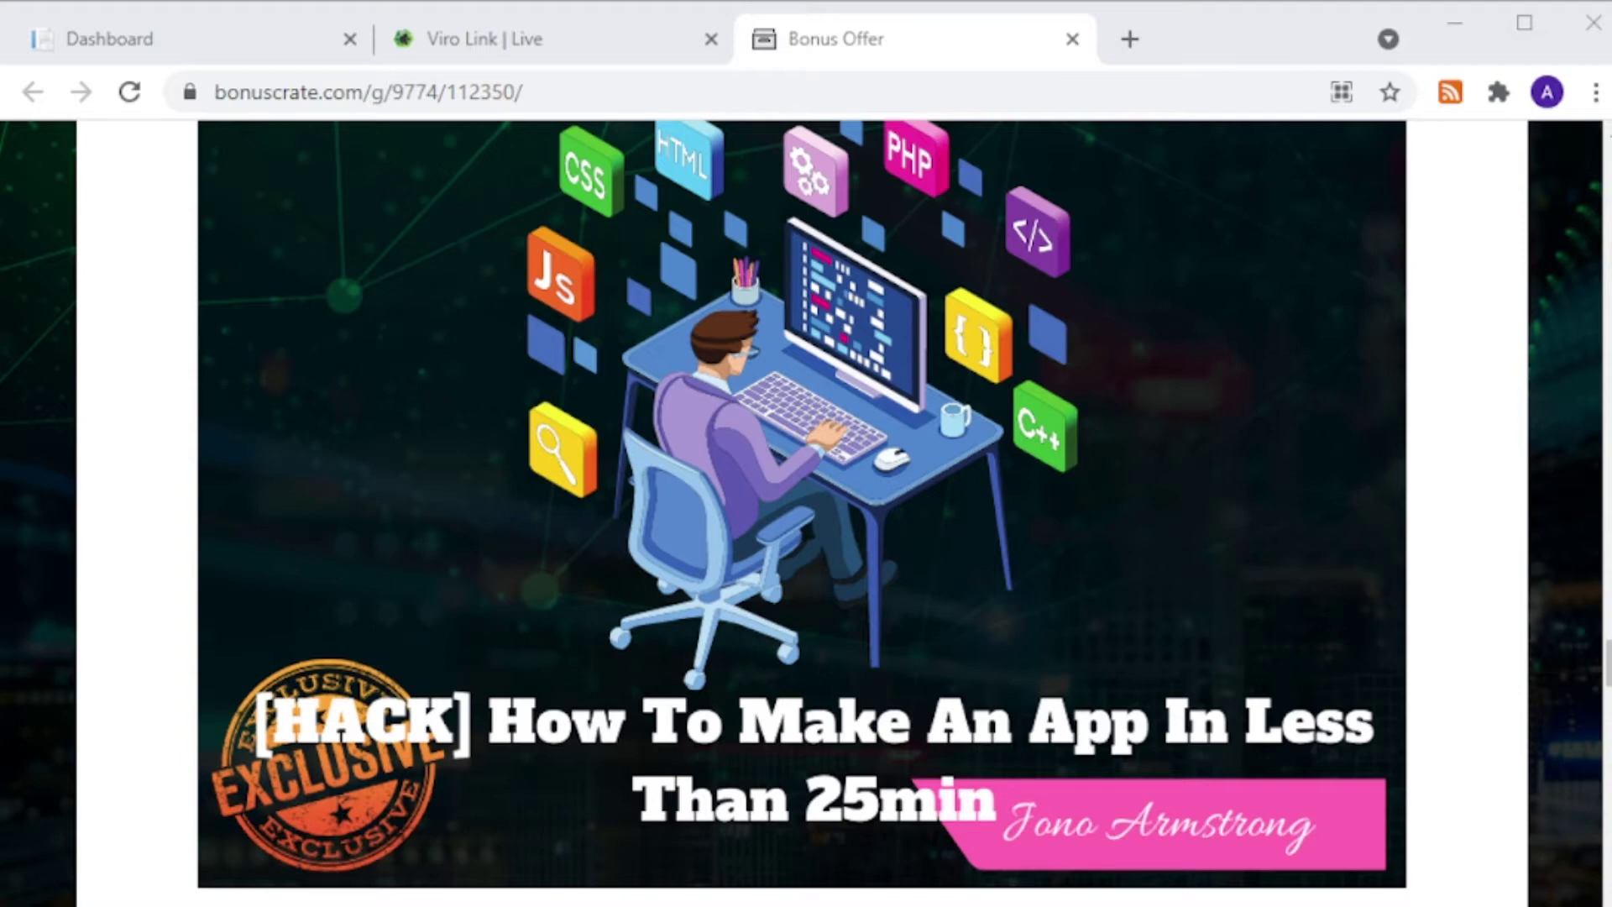
- Scroll past Bonus #3, the Geminii Bonus #4 and Bonus #5 to the '[ACCESS] All Vendor Bonuses' graphic
scroll(801, 512, "down", 15)
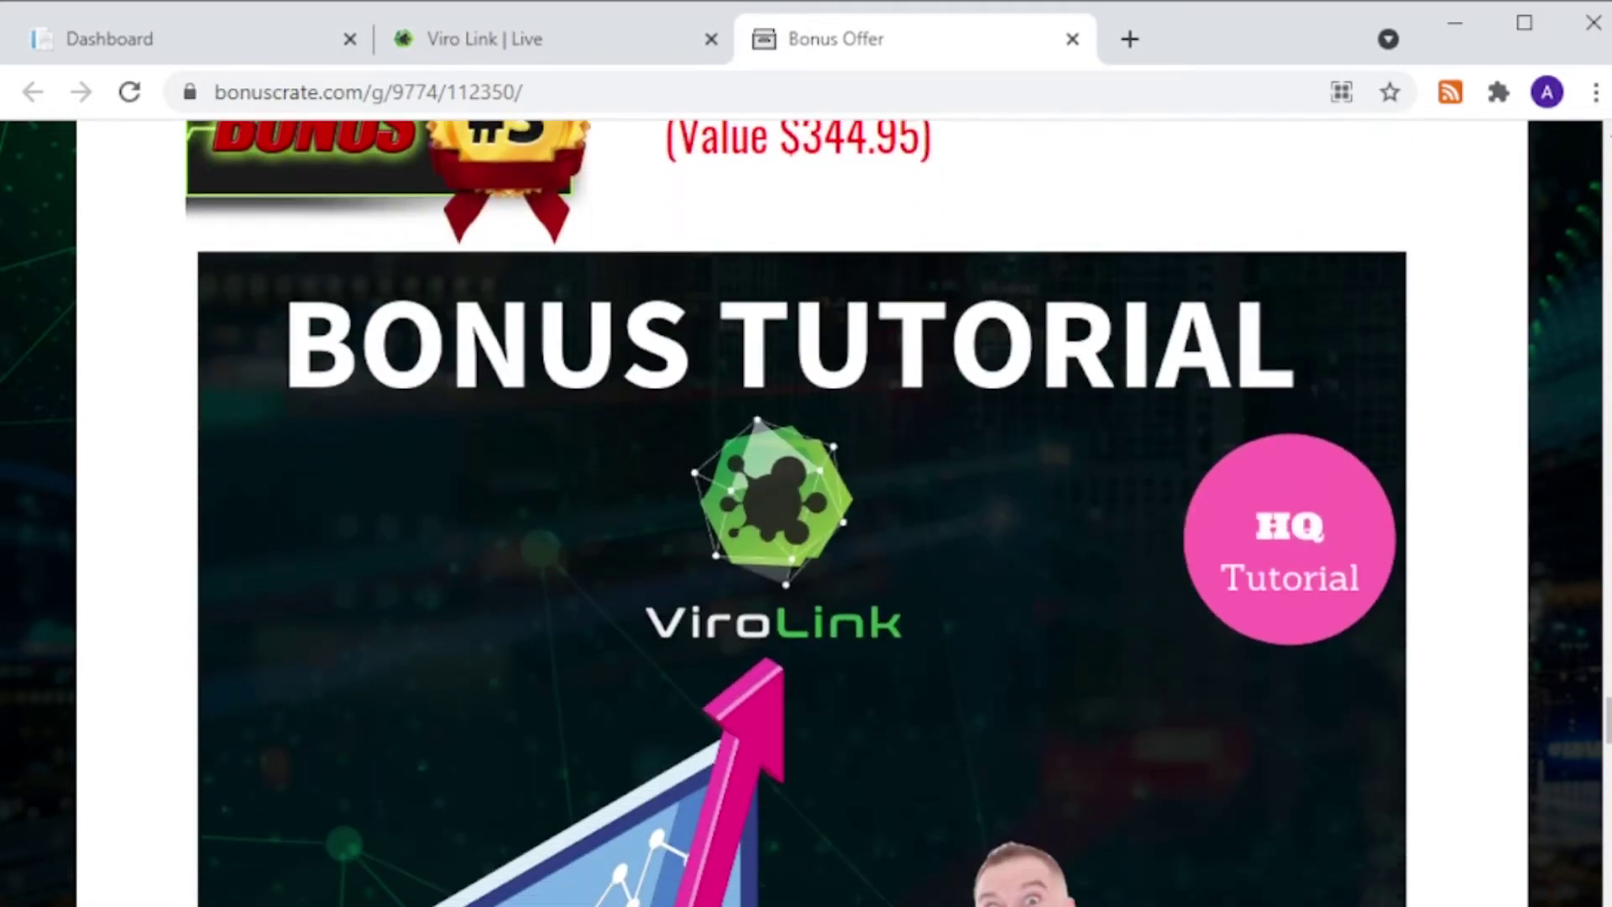
scroll(802, 512, "down", 3)
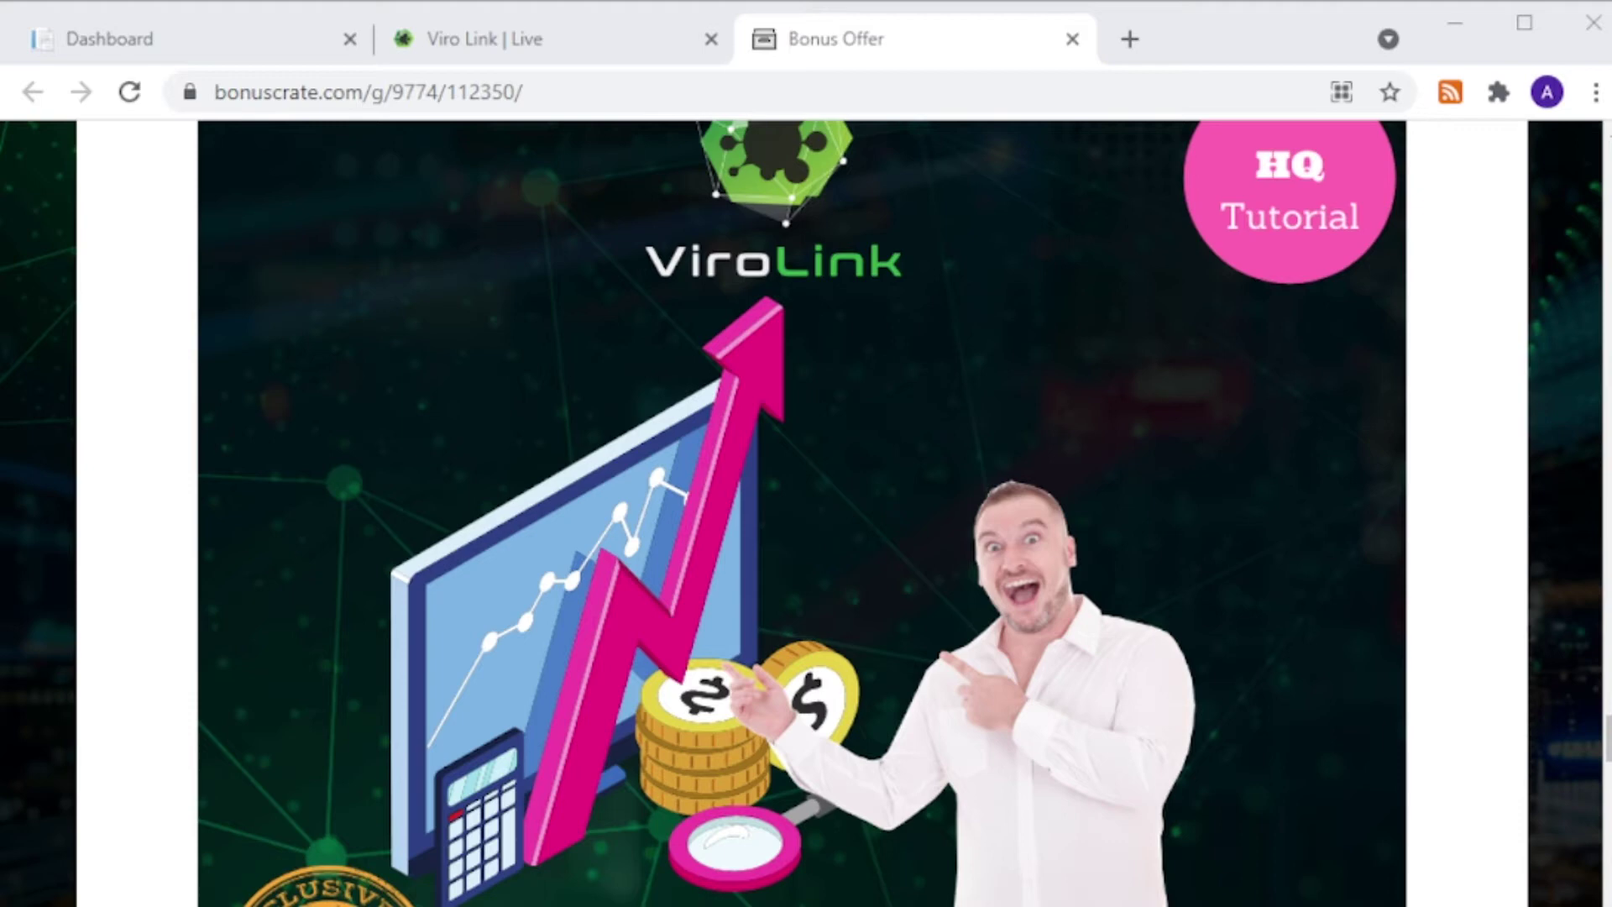
scroll(806, 512, "down", 12)
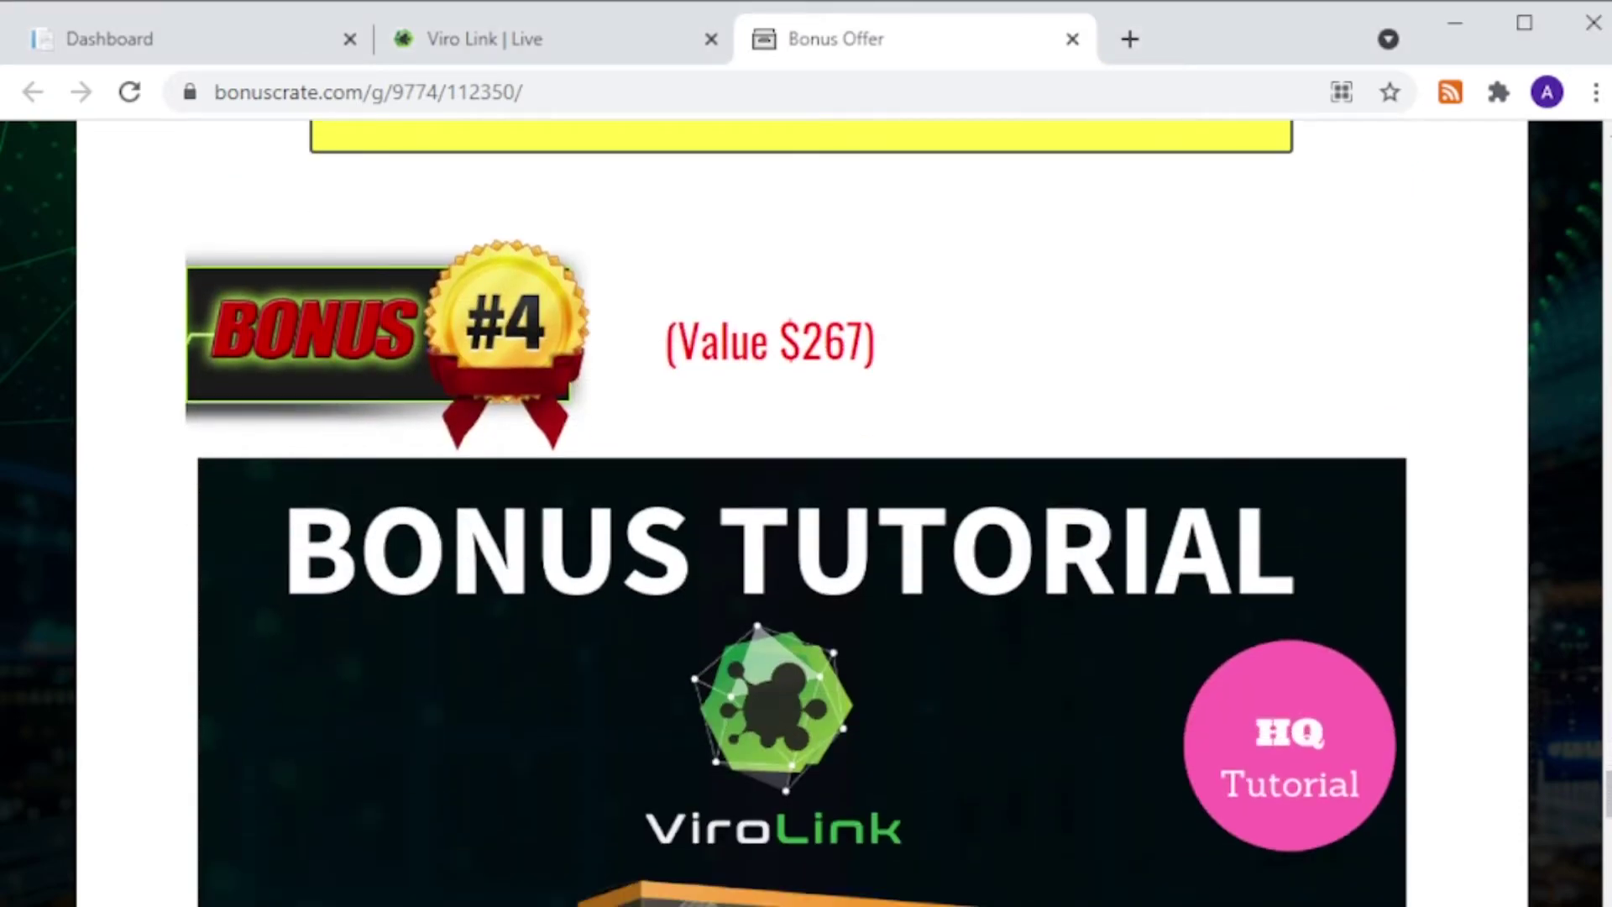
scroll(796, 512, "down", 5)
scroll(796, 512, "down", 1)
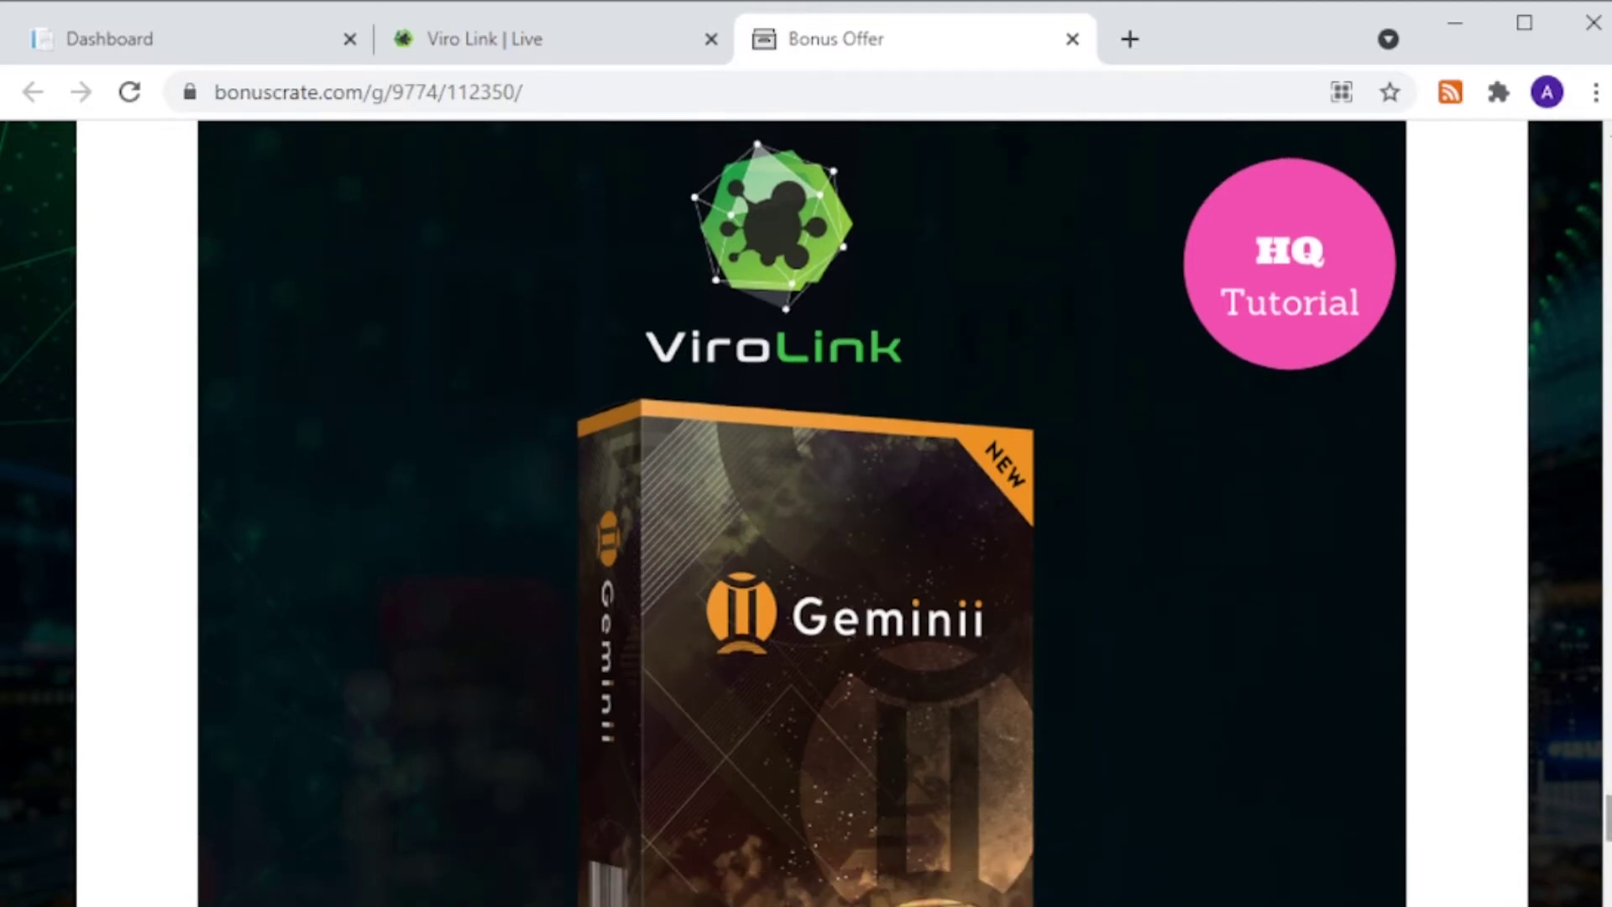
scroll(796, 513, "down", 1)
scroll(796, 512, "down", 1)
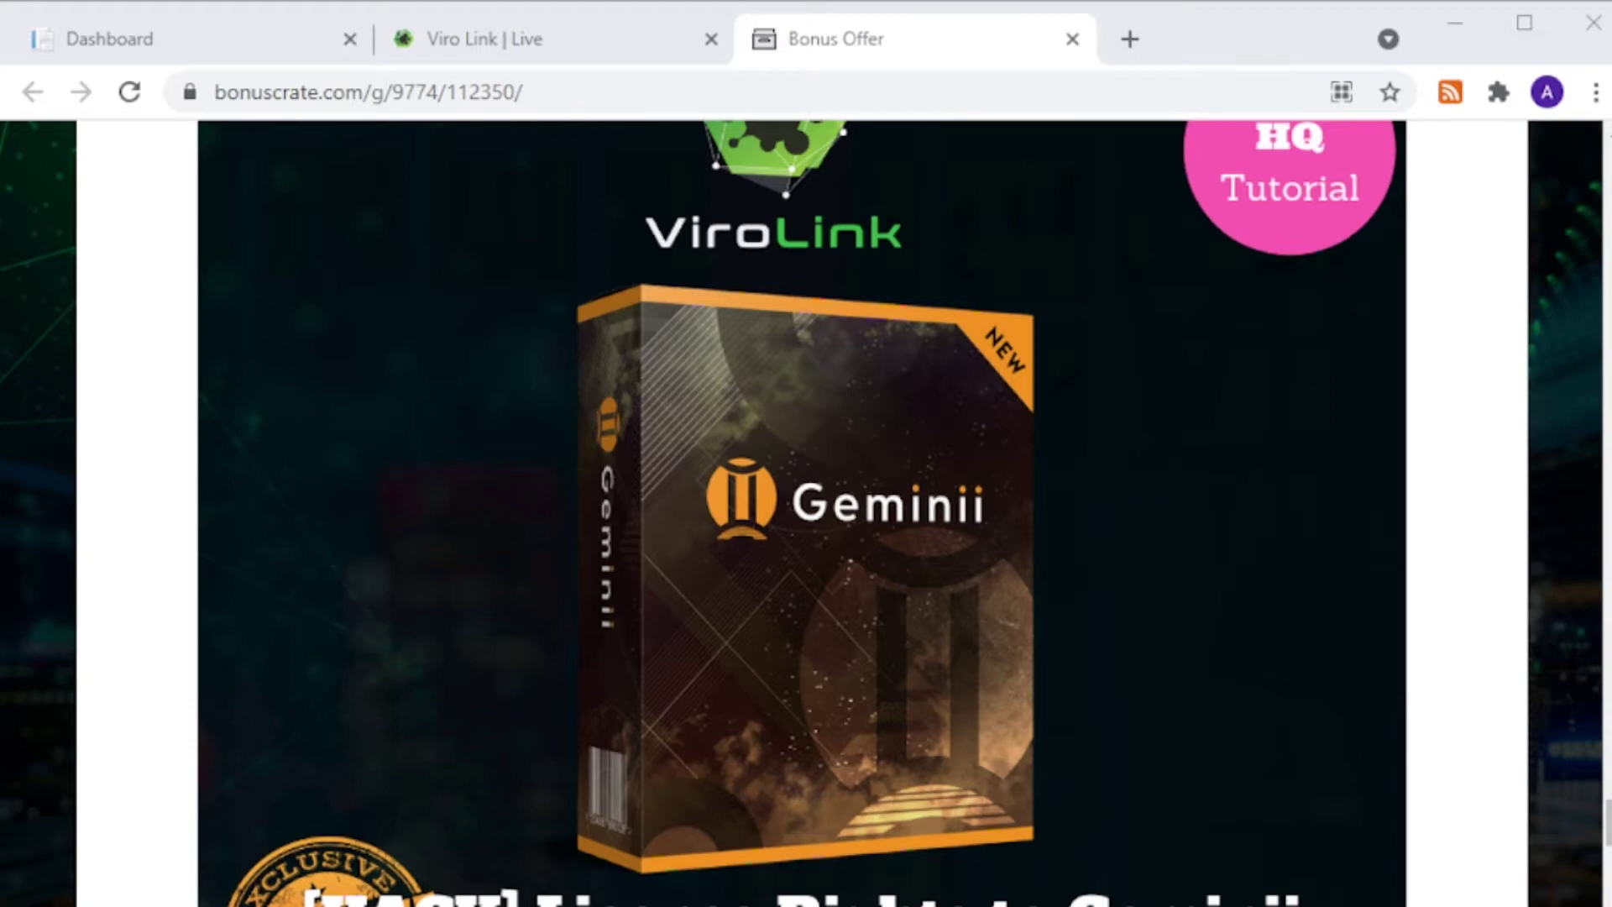
scroll(801, 512, "down", 10)
scroll(802, 512, "down", 9)
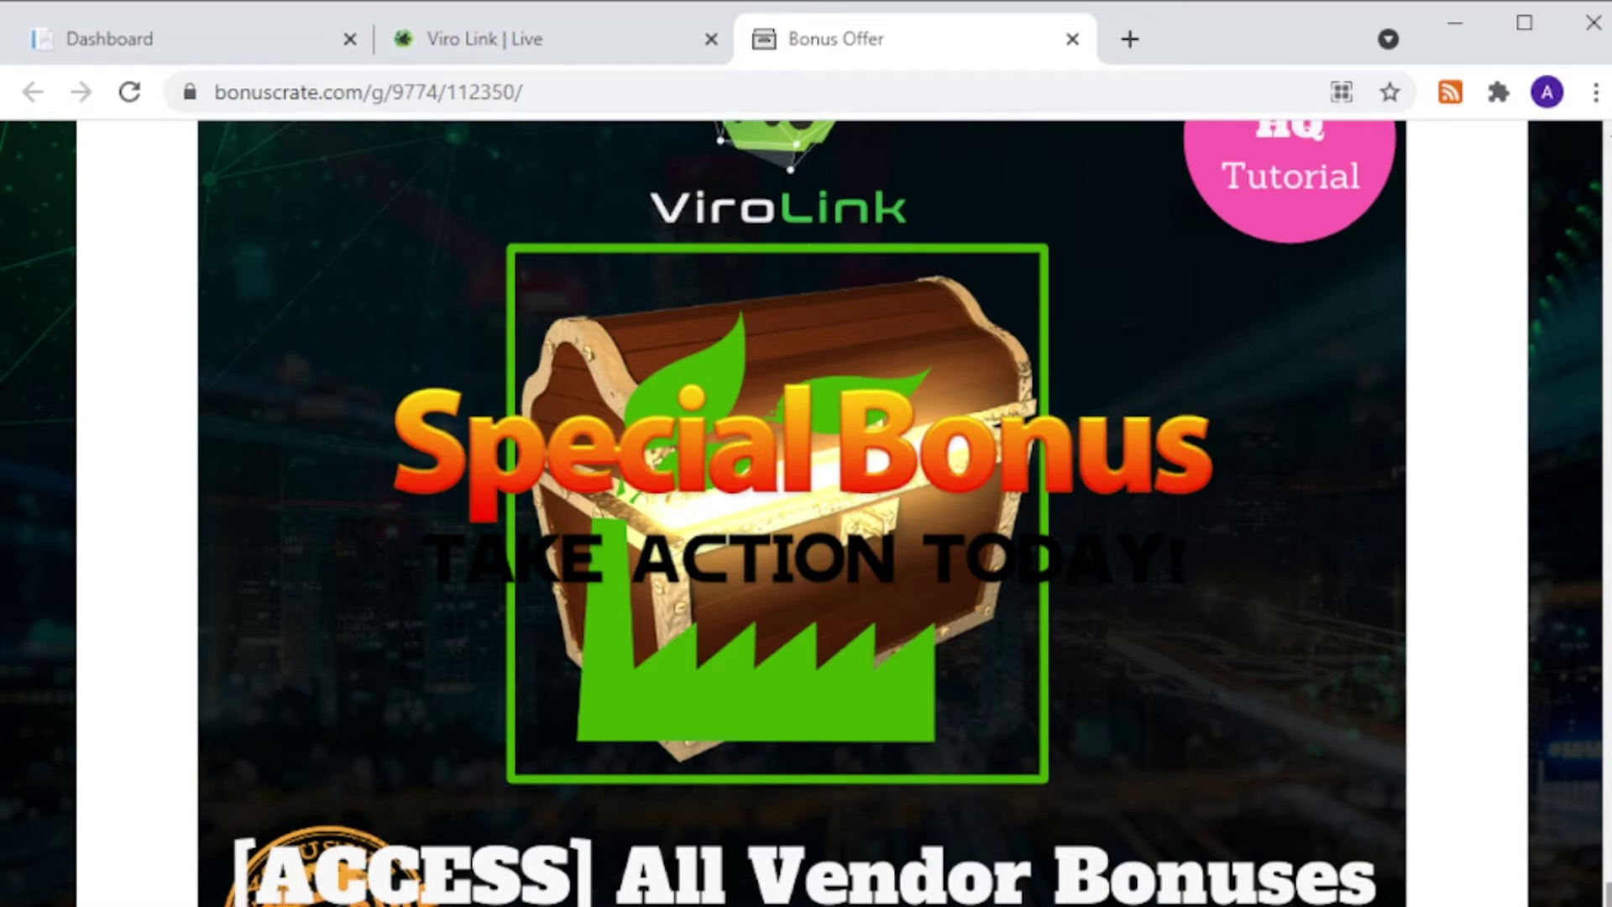
- Switch to the ViroLink dashboard, maximise the browser window, and expand the Campaign menu
left_click(184, 23)
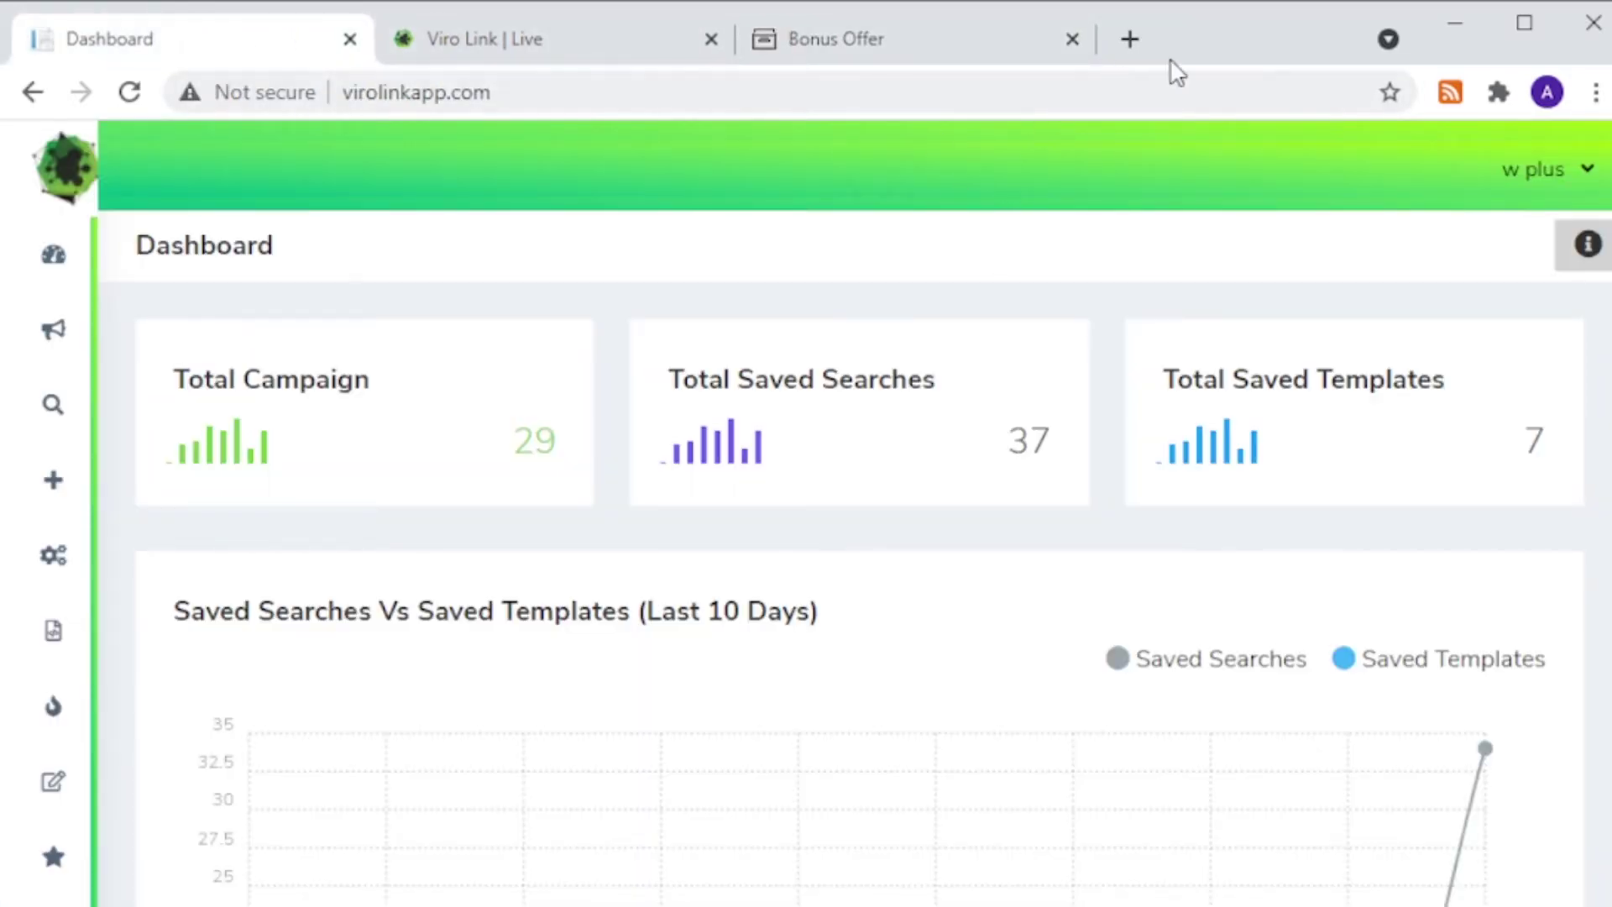
left_click(1525, 40)
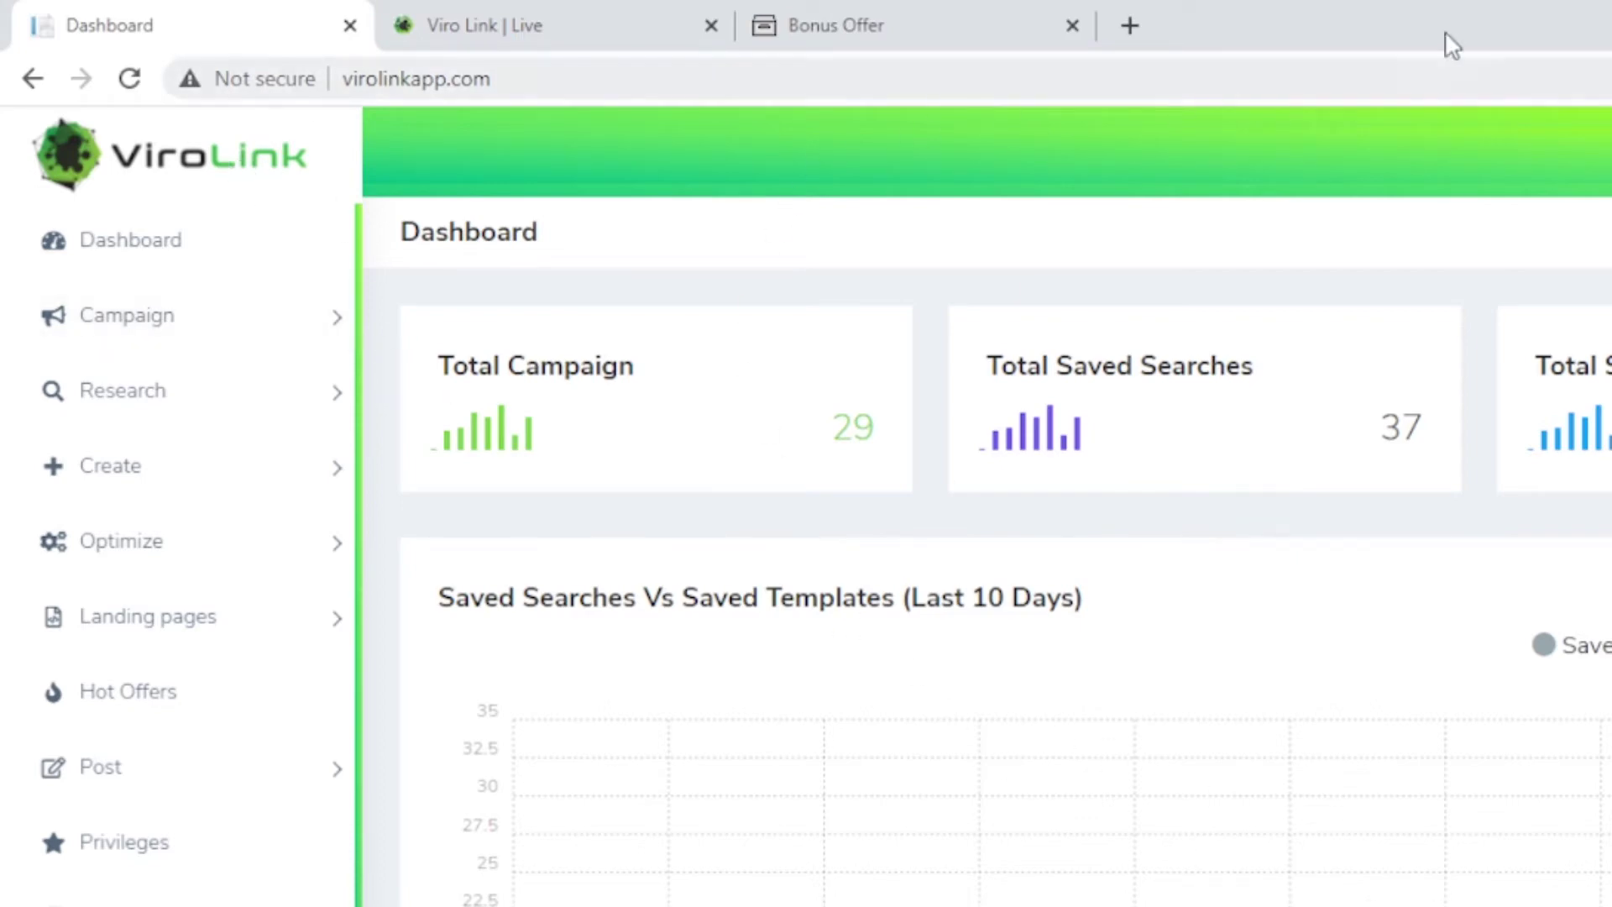
left_click(1526, 10)
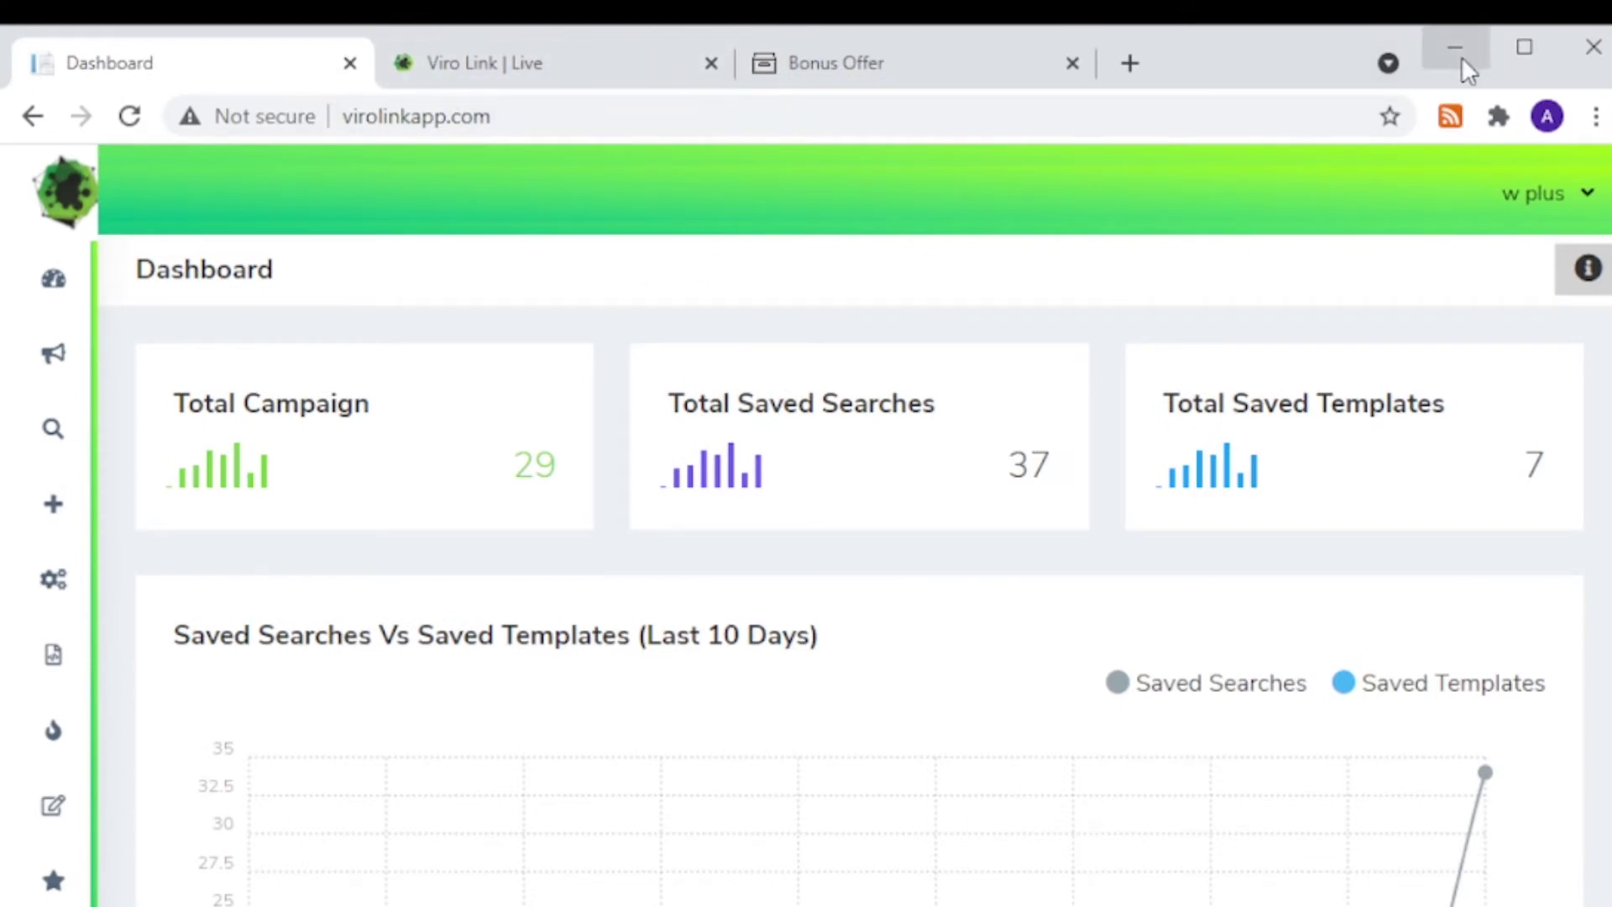
left_click(1523, 48)
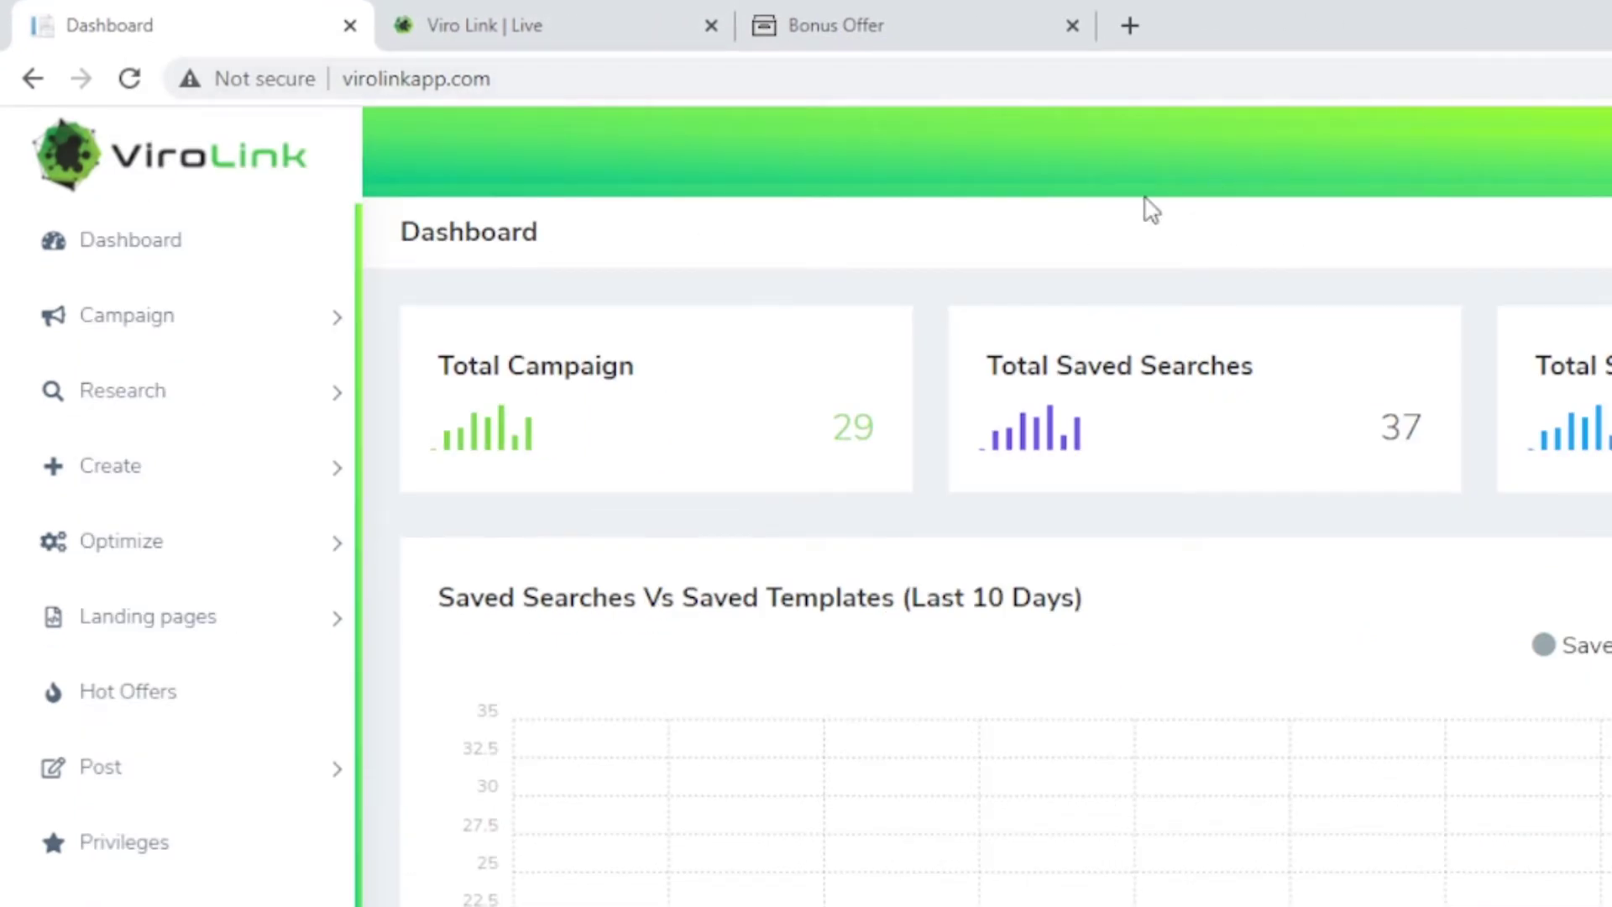
left_click(334, 326)
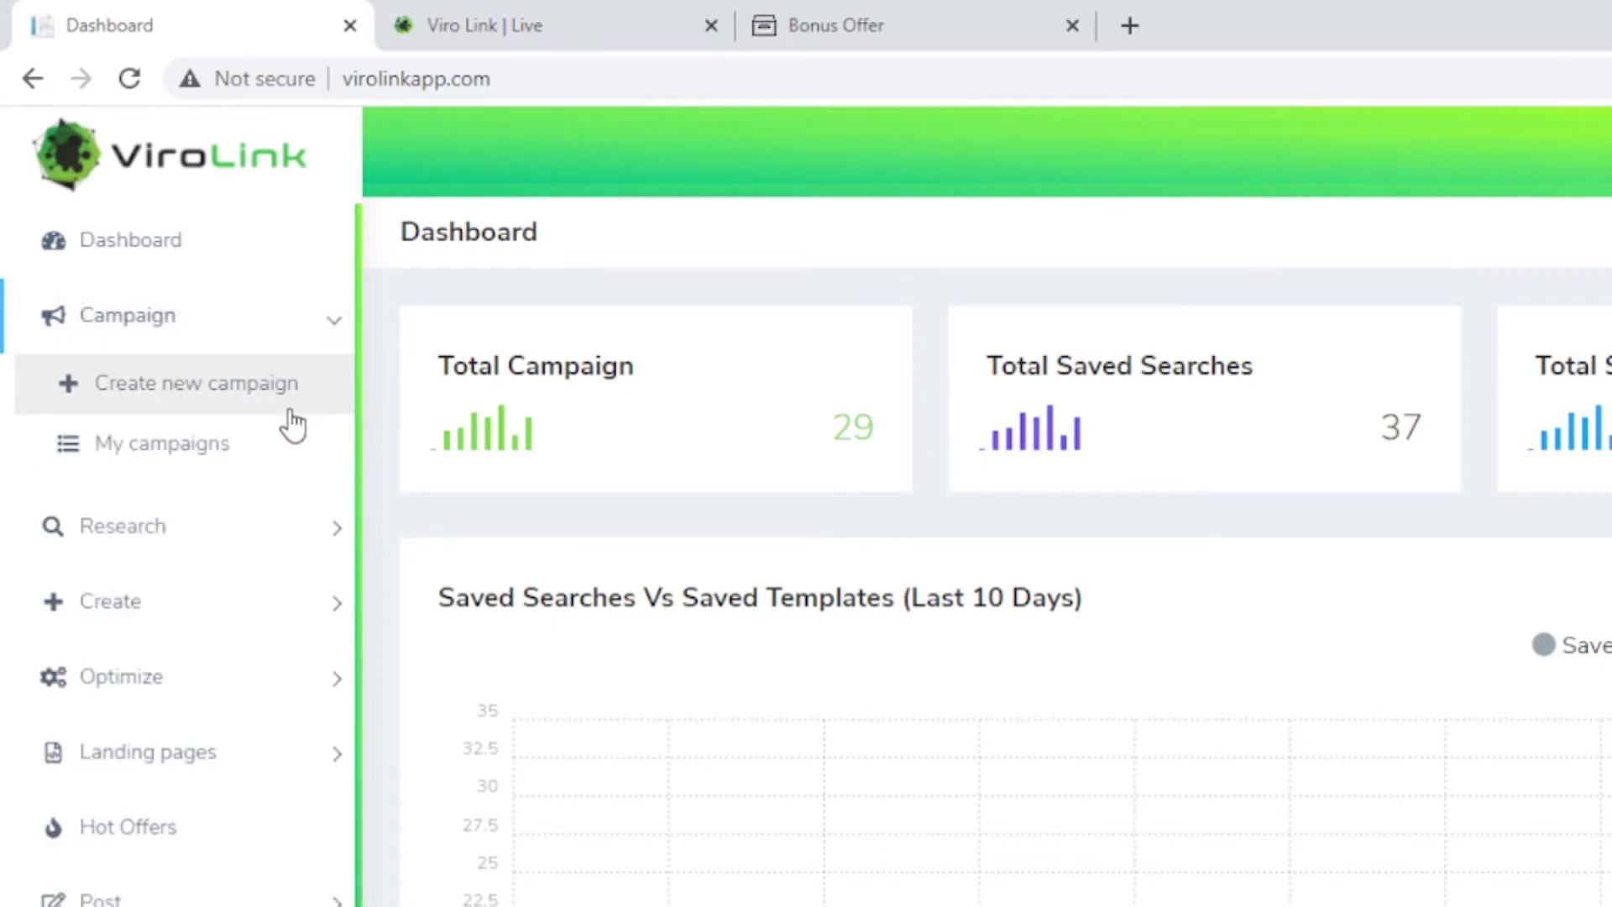
- Open My campaigns, then start a new campaign in the Create Campaign wizard
left_click(223, 457)
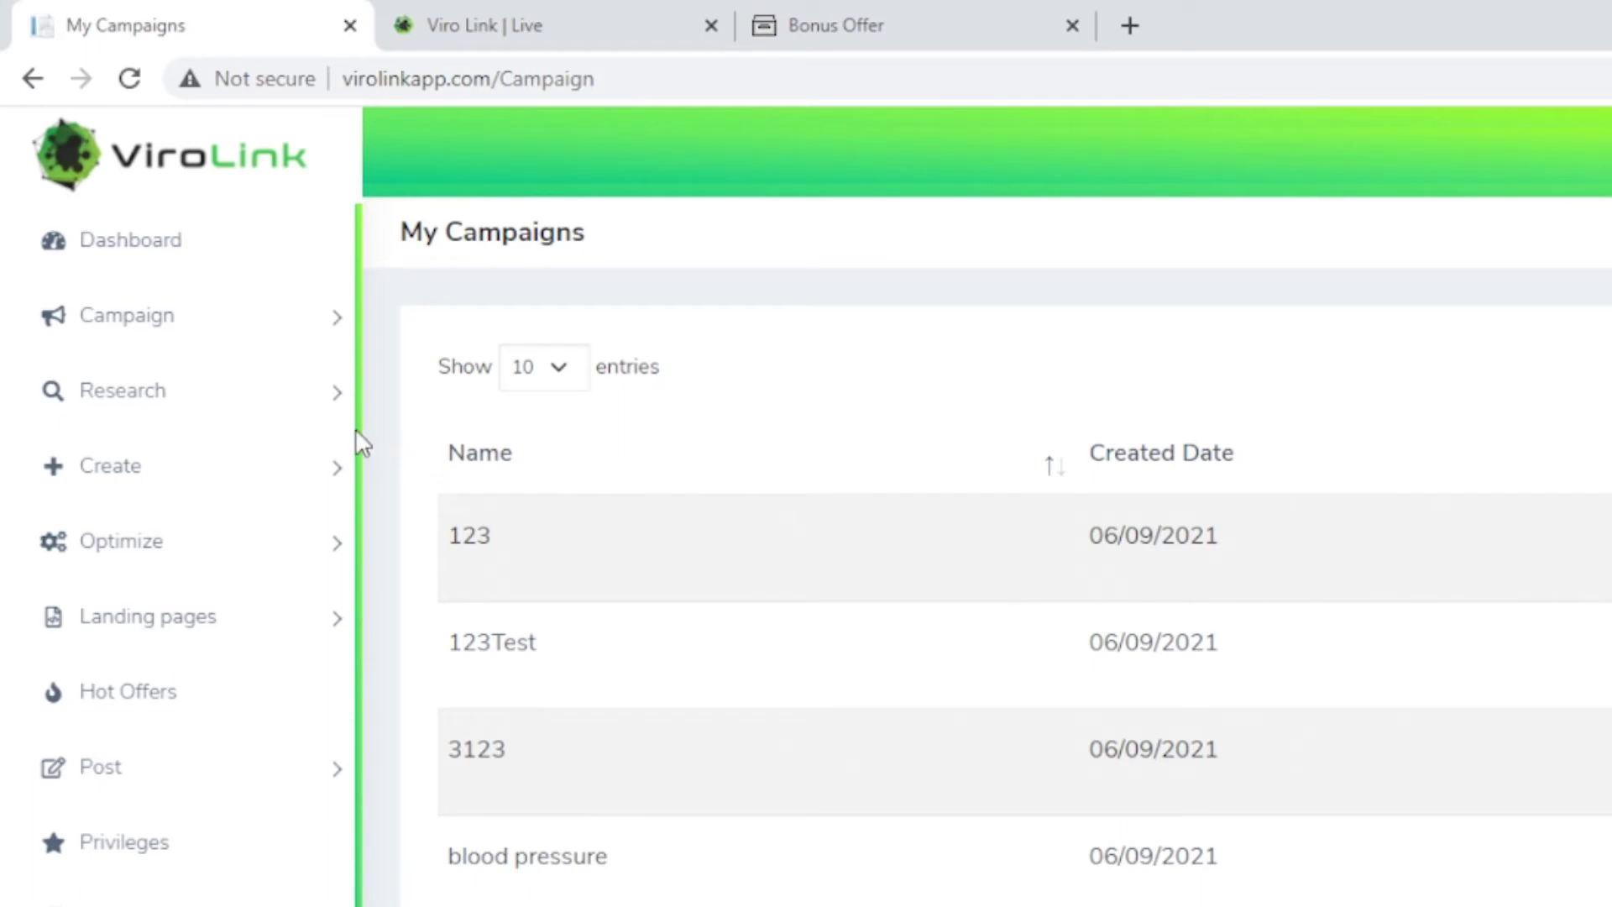
left_click(339, 336)
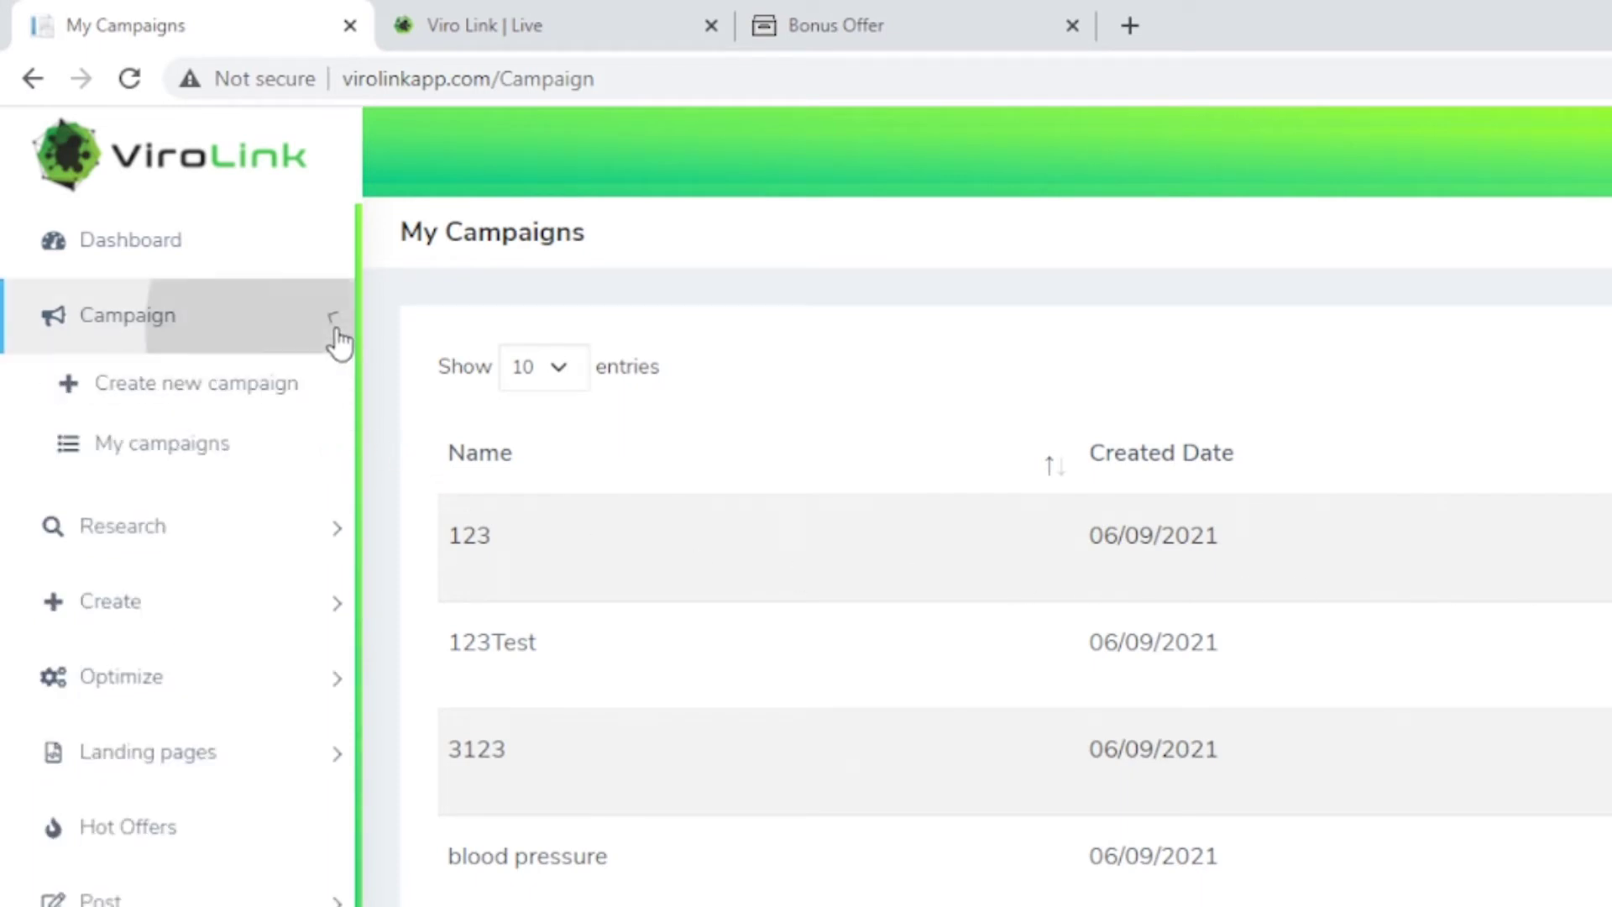
left_click(312, 388)
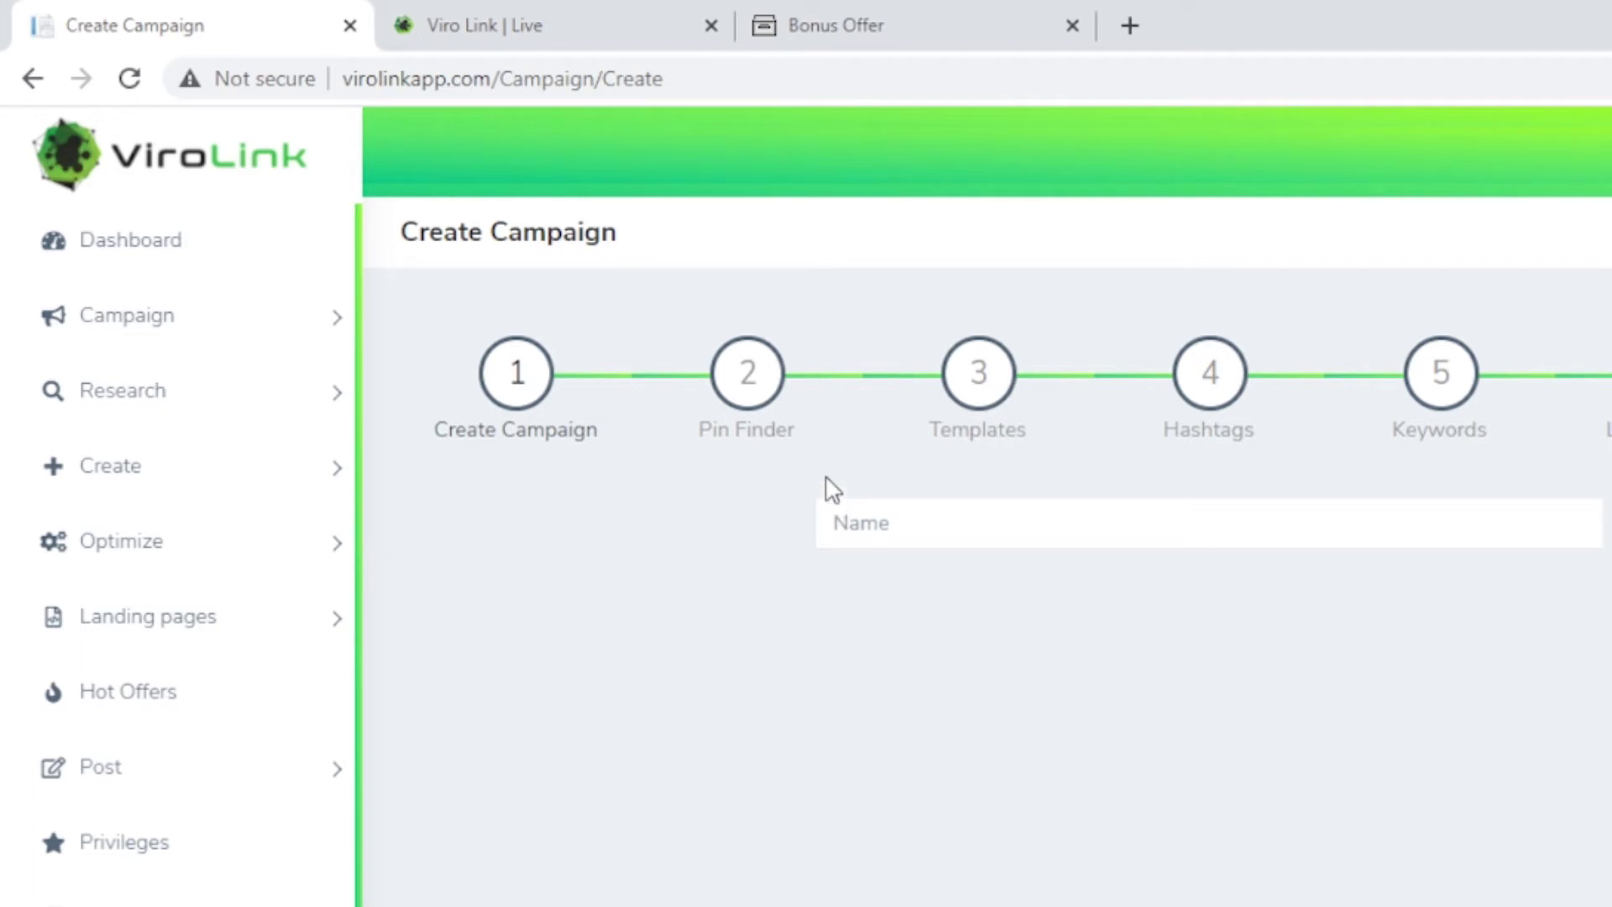
- Glance at the Viro Link | Live sales tab, return, and leave the campaign Name field empty
left_click(626, 32)
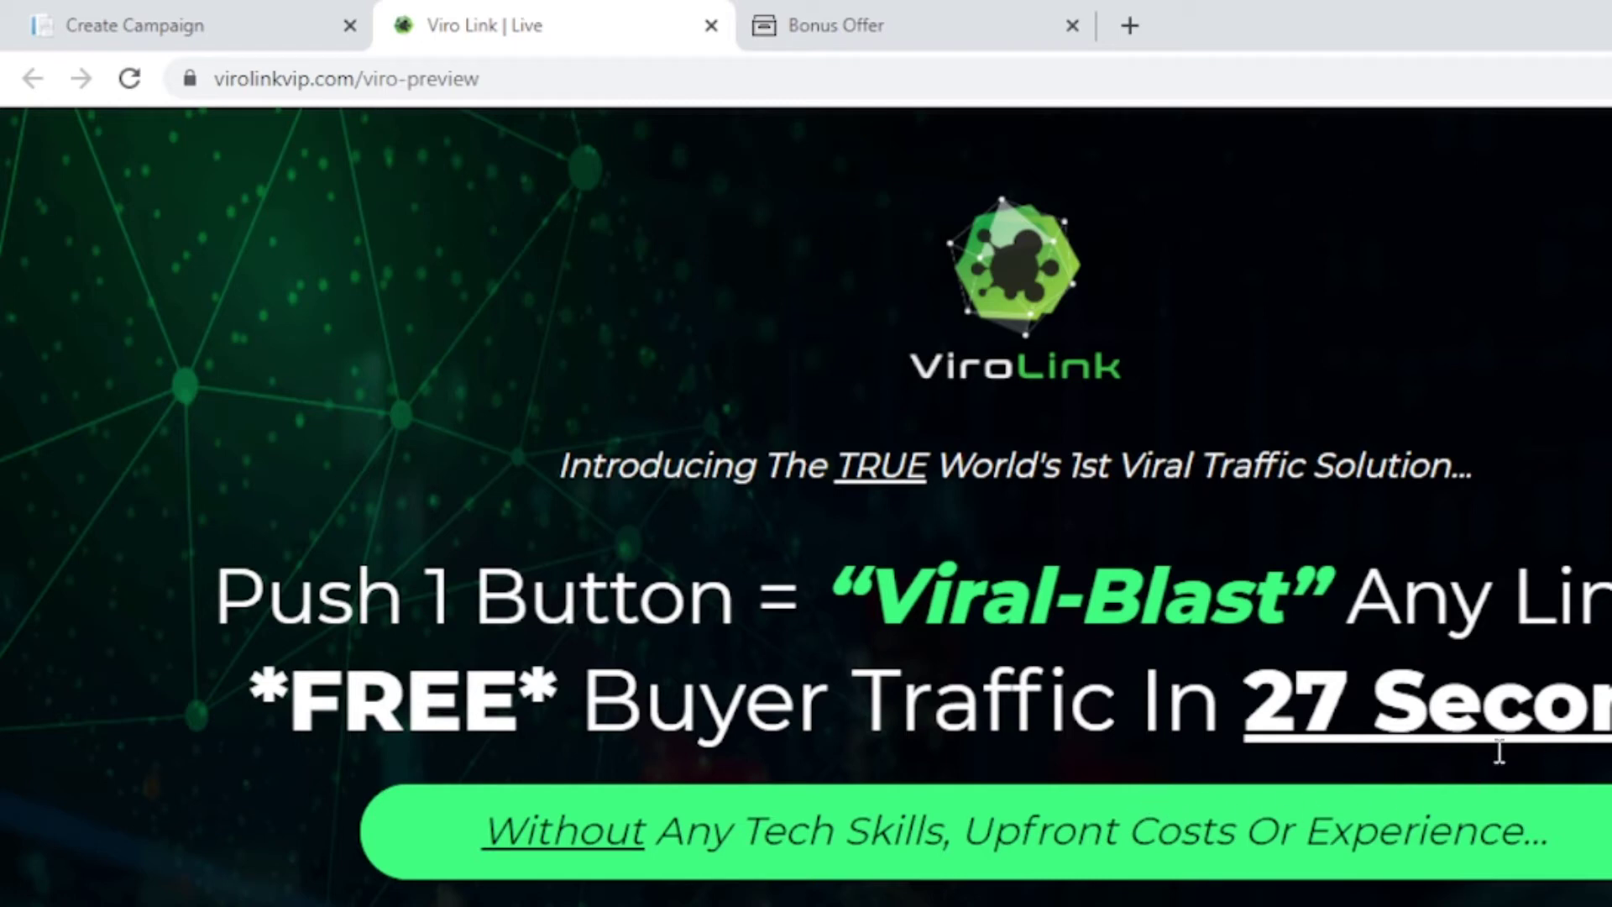
left_click(187, 42)
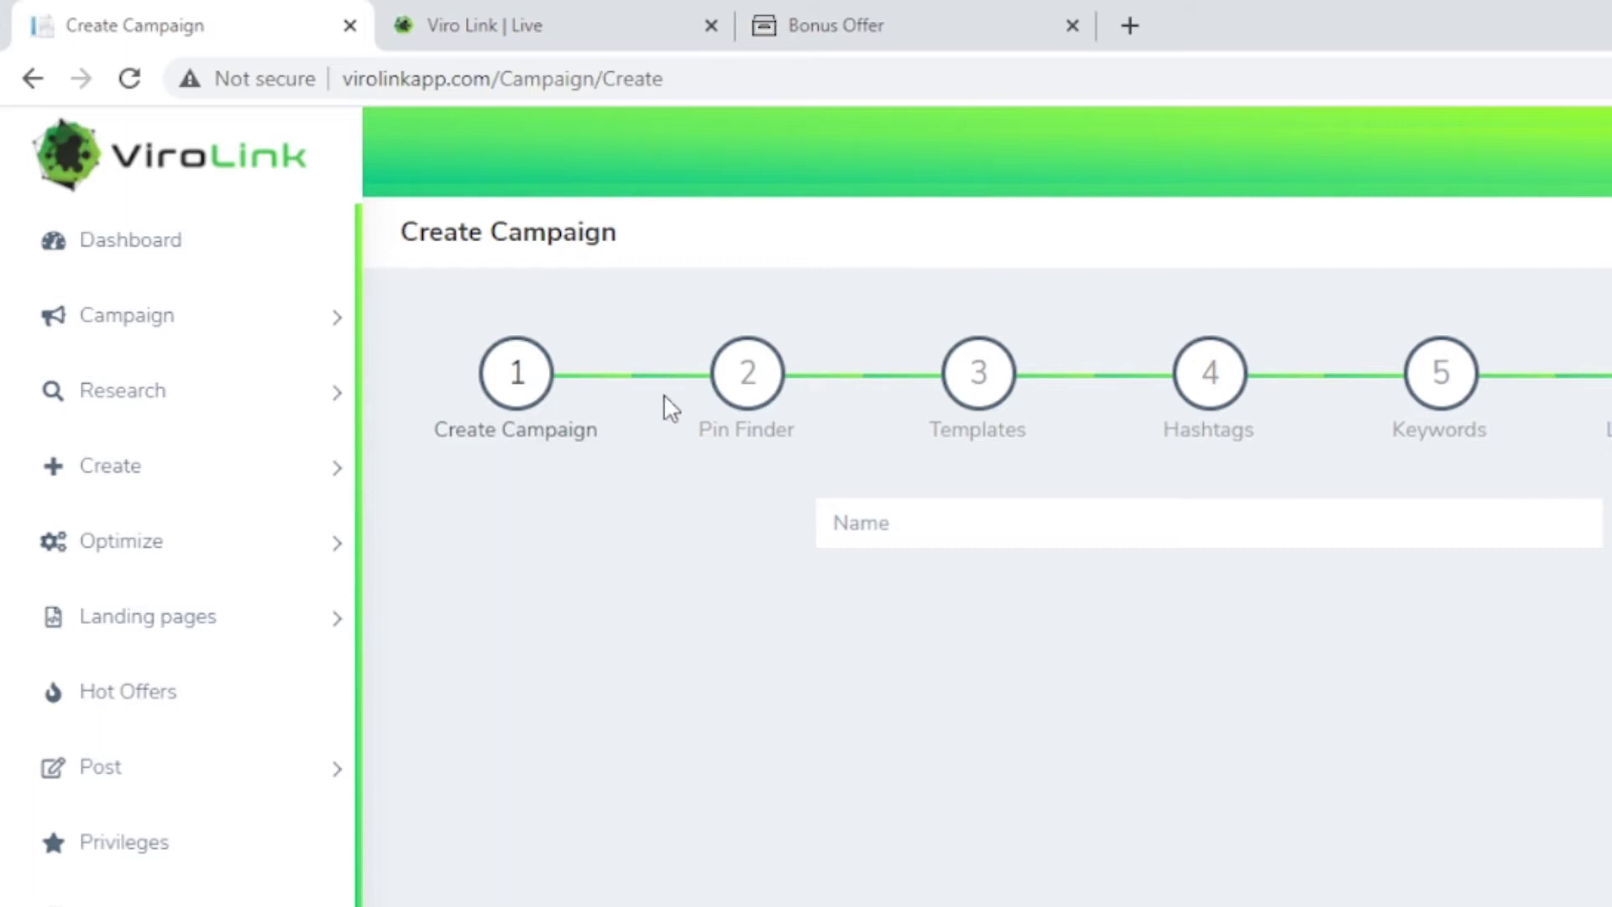
left_click(832, 528)
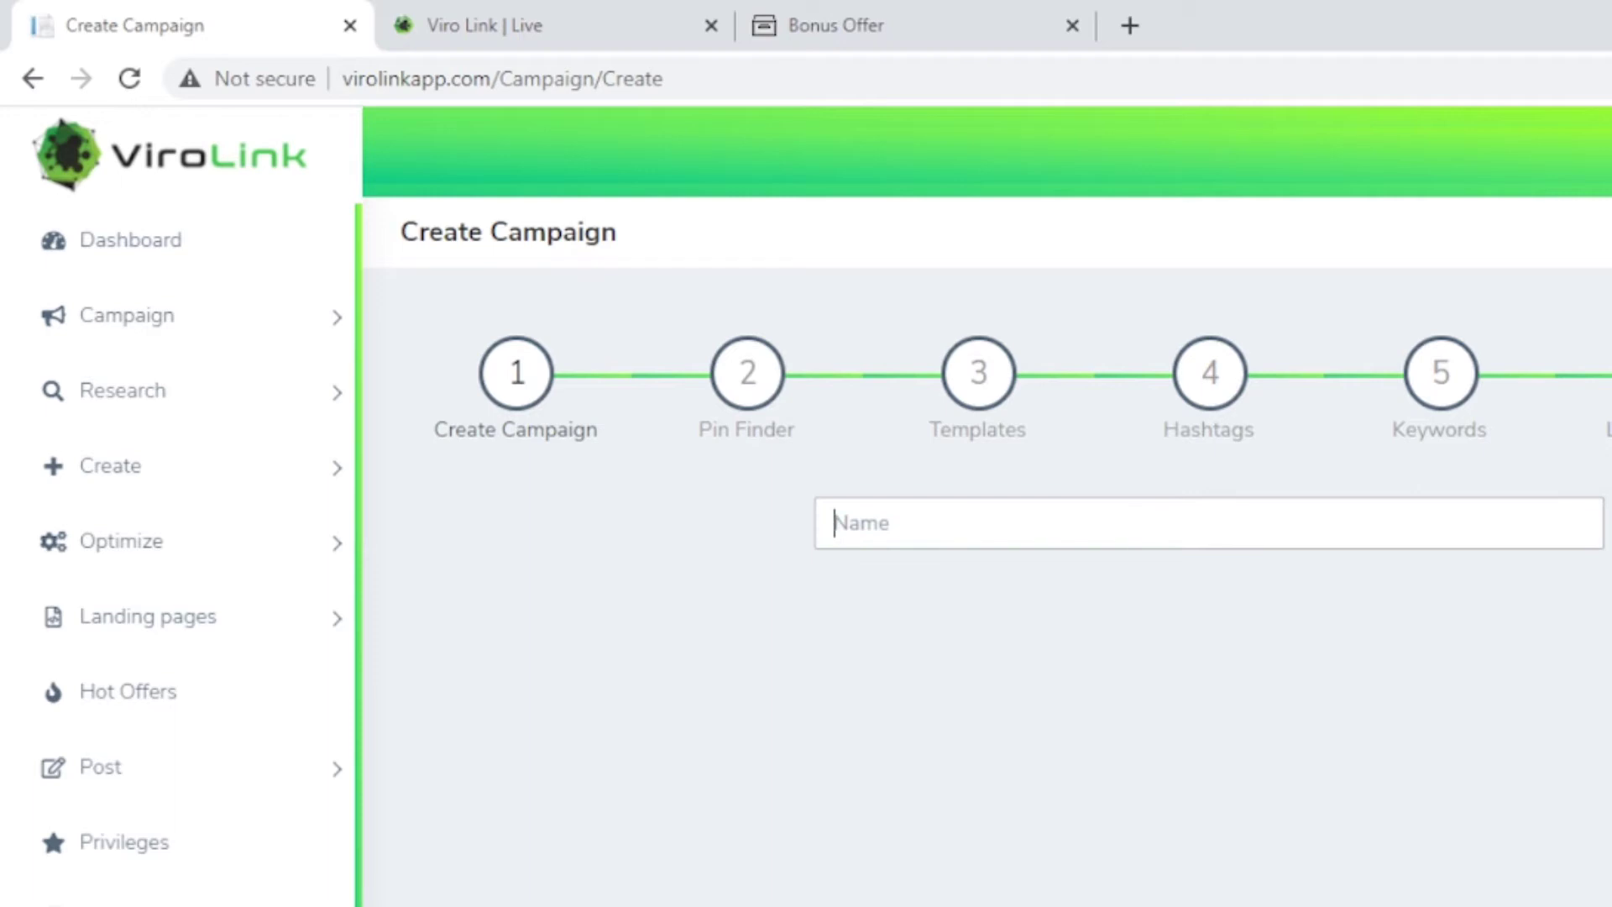
type("b")
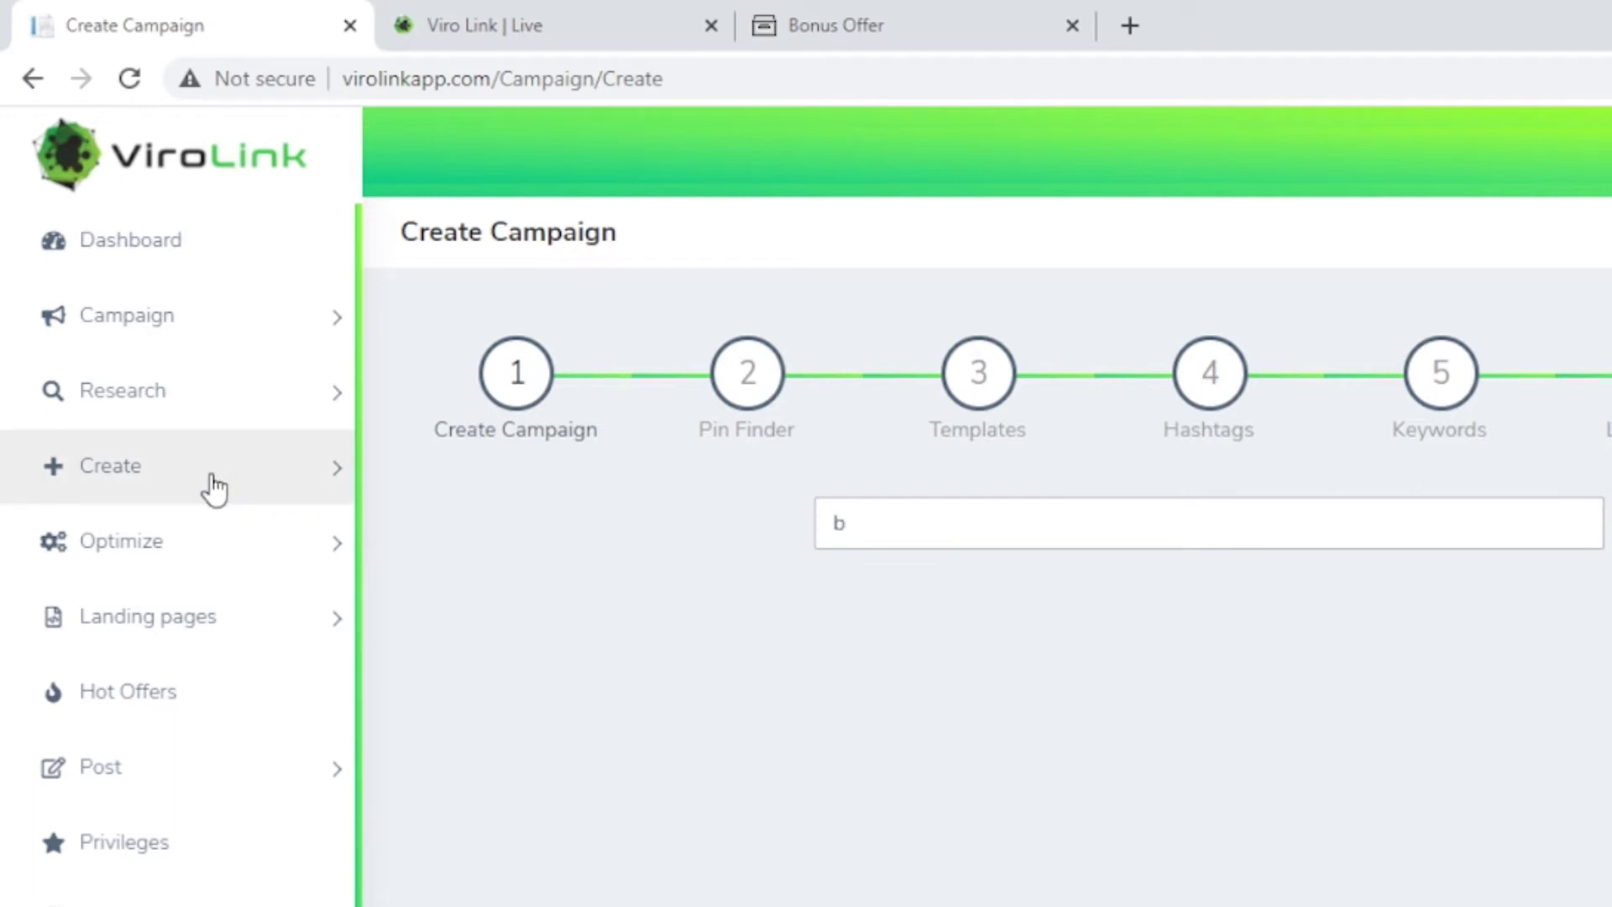
key("BackSpace")
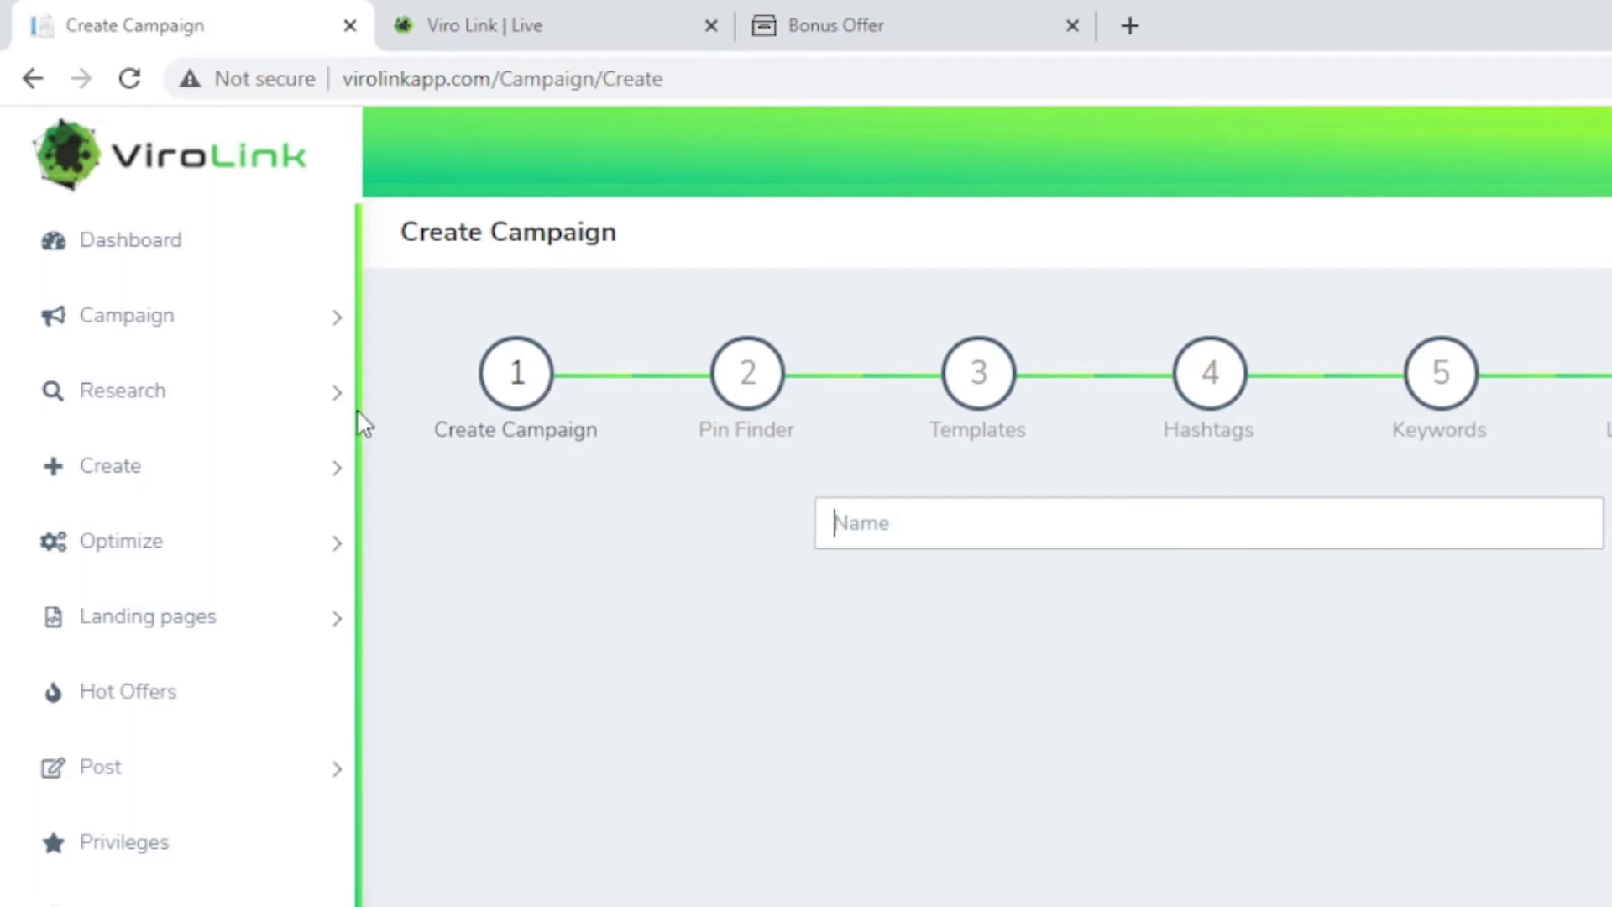
- Navigate through the Research menu to the Pin finder page
left_click(337, 319)
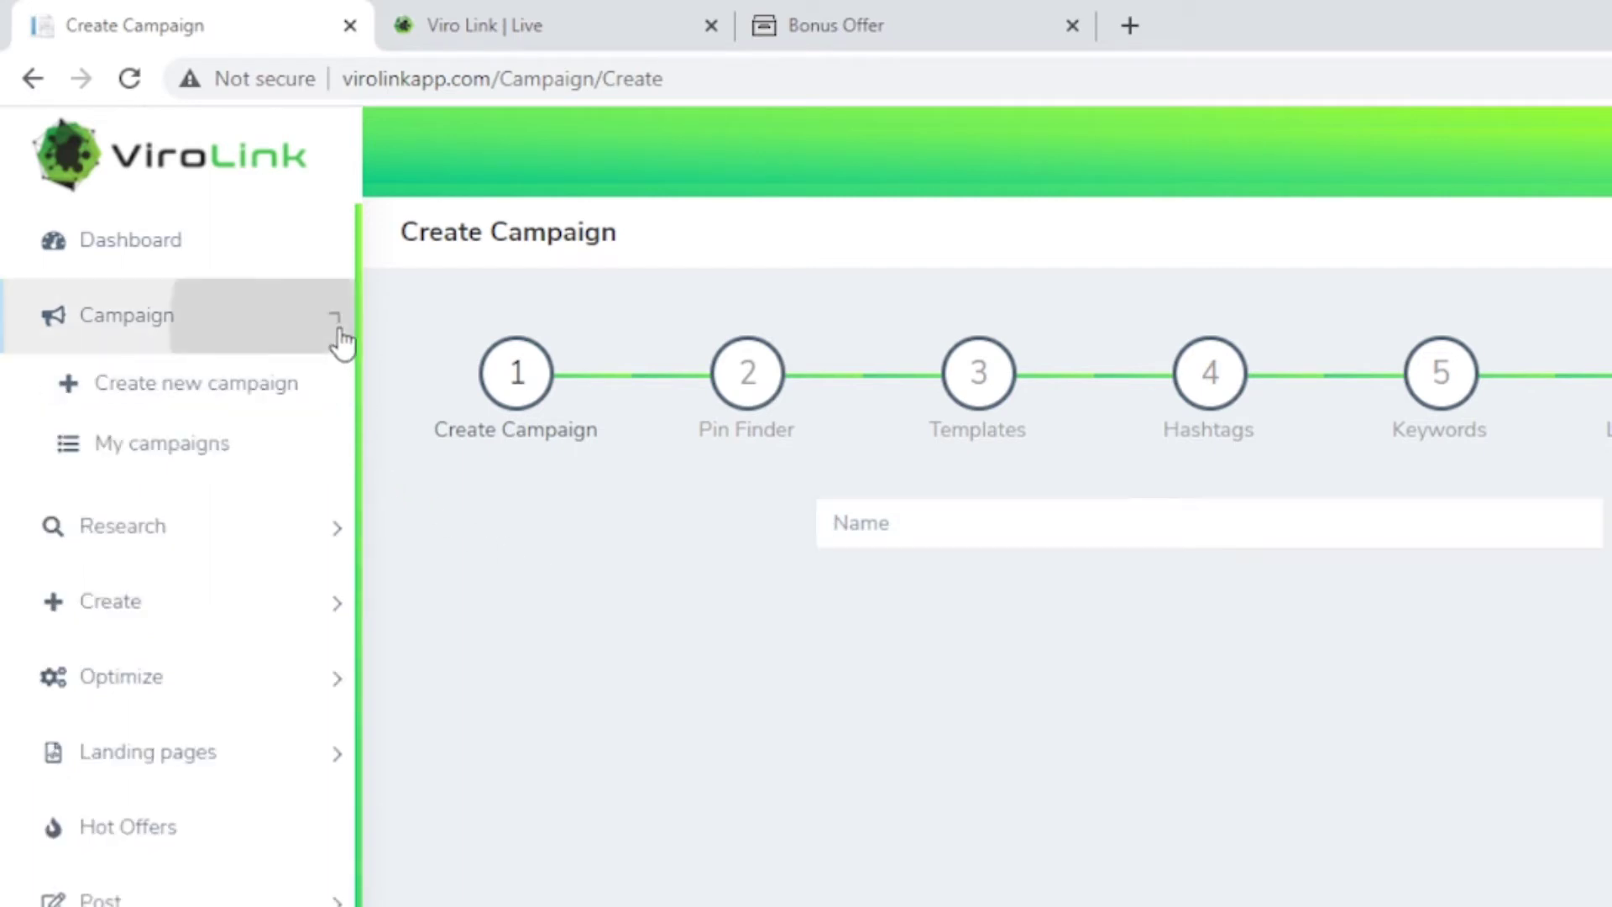
left_click(69, 383)
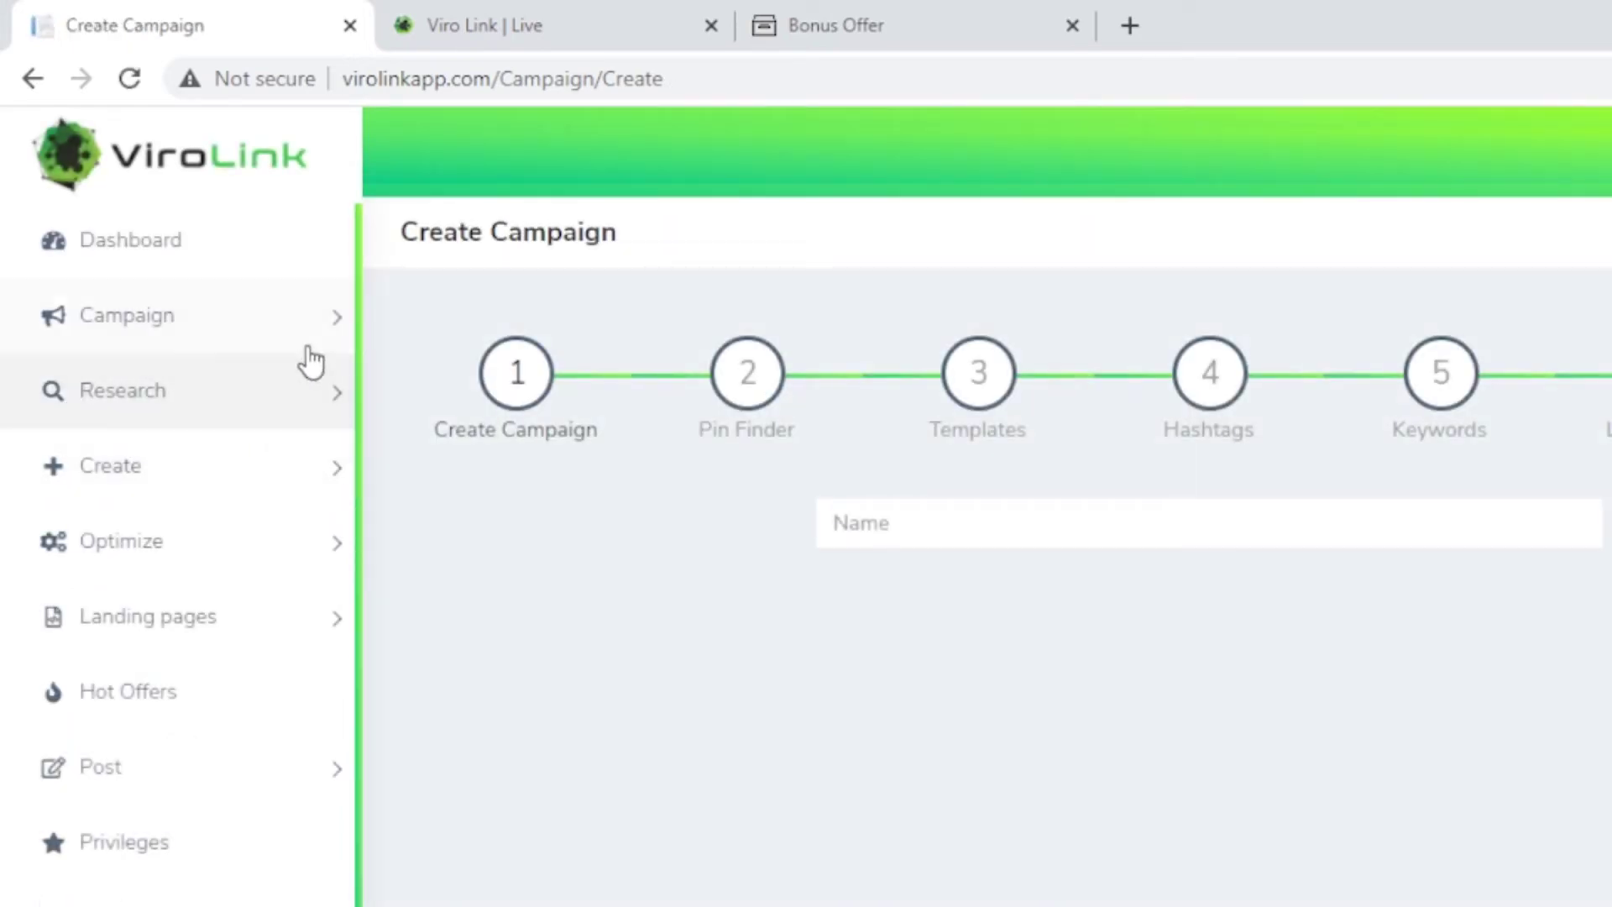
left_click(351, 405)
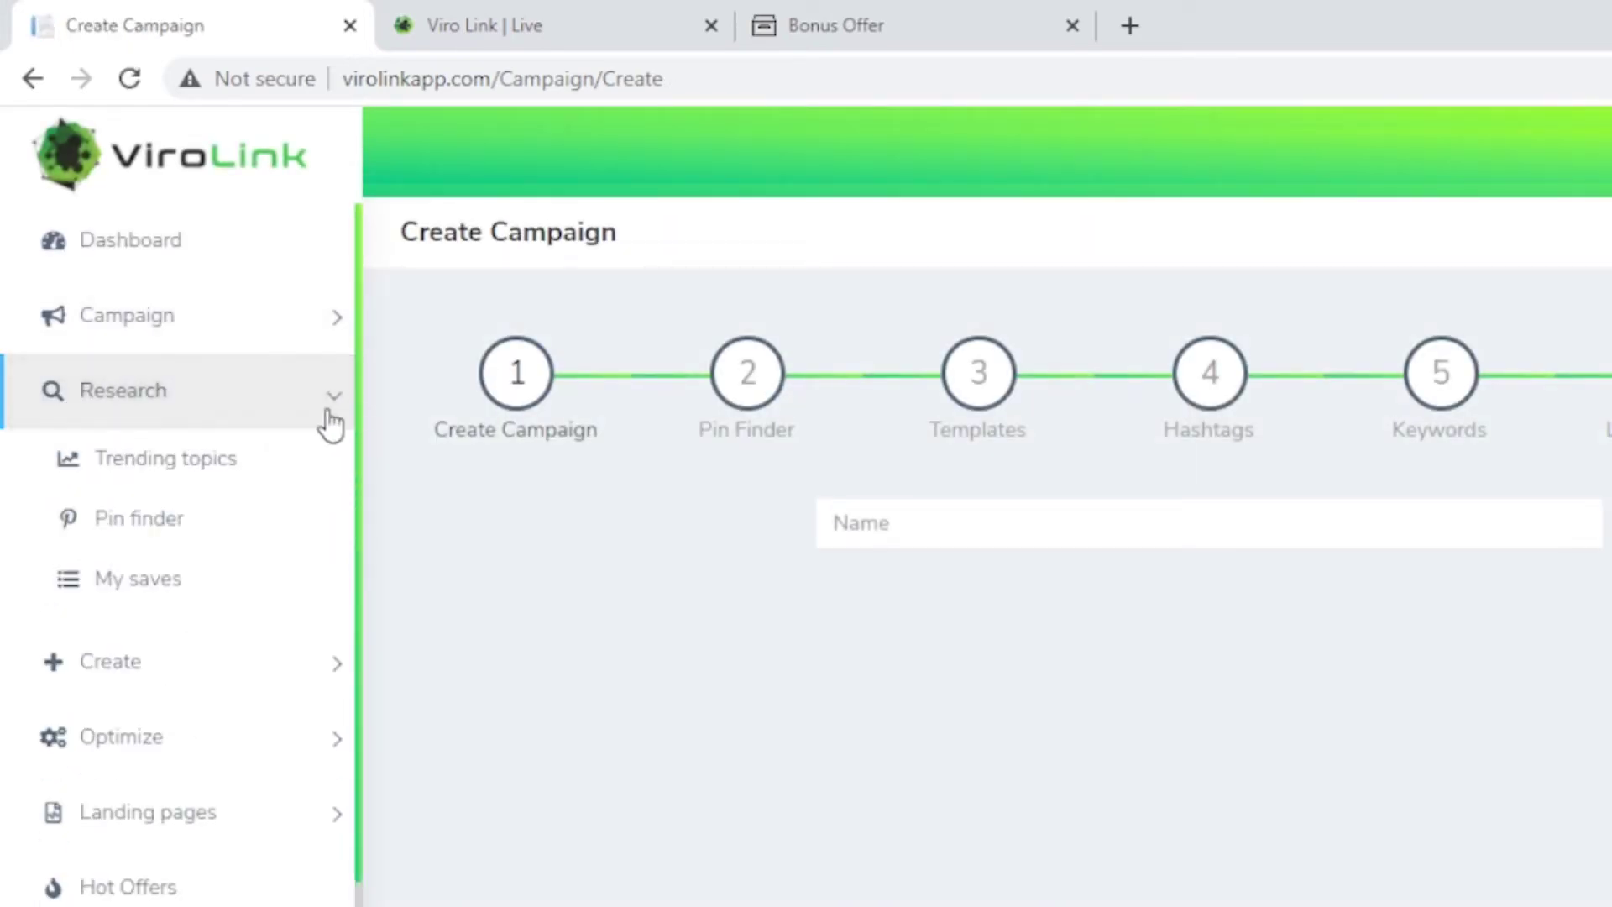
left_click(226, 481)
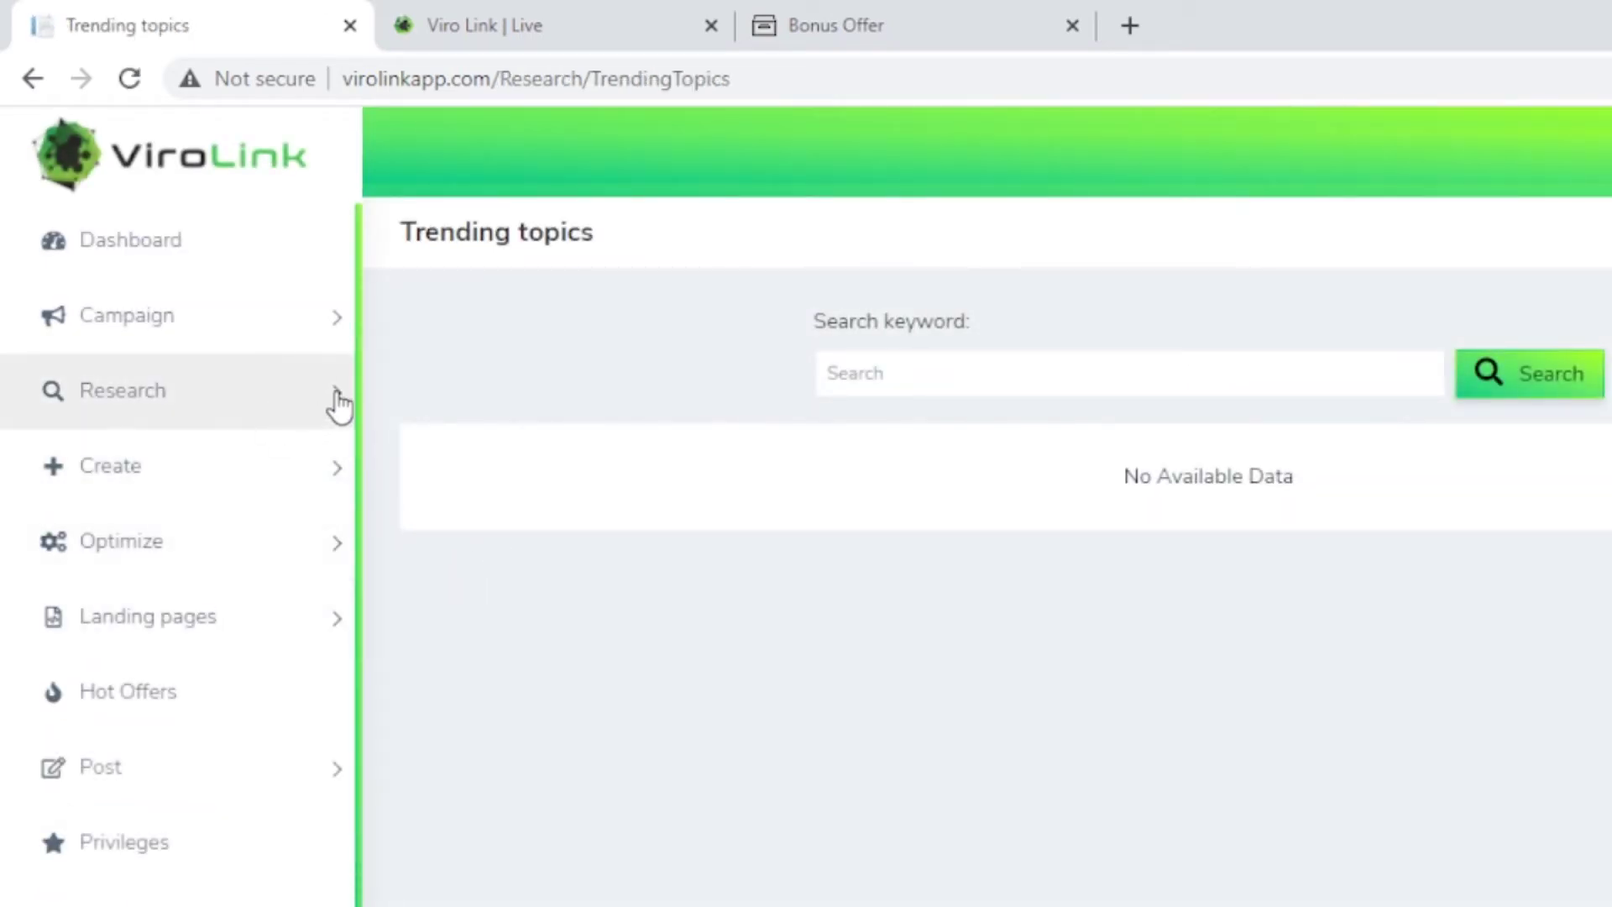
left_click(337, 405)
left_click(159, 525)
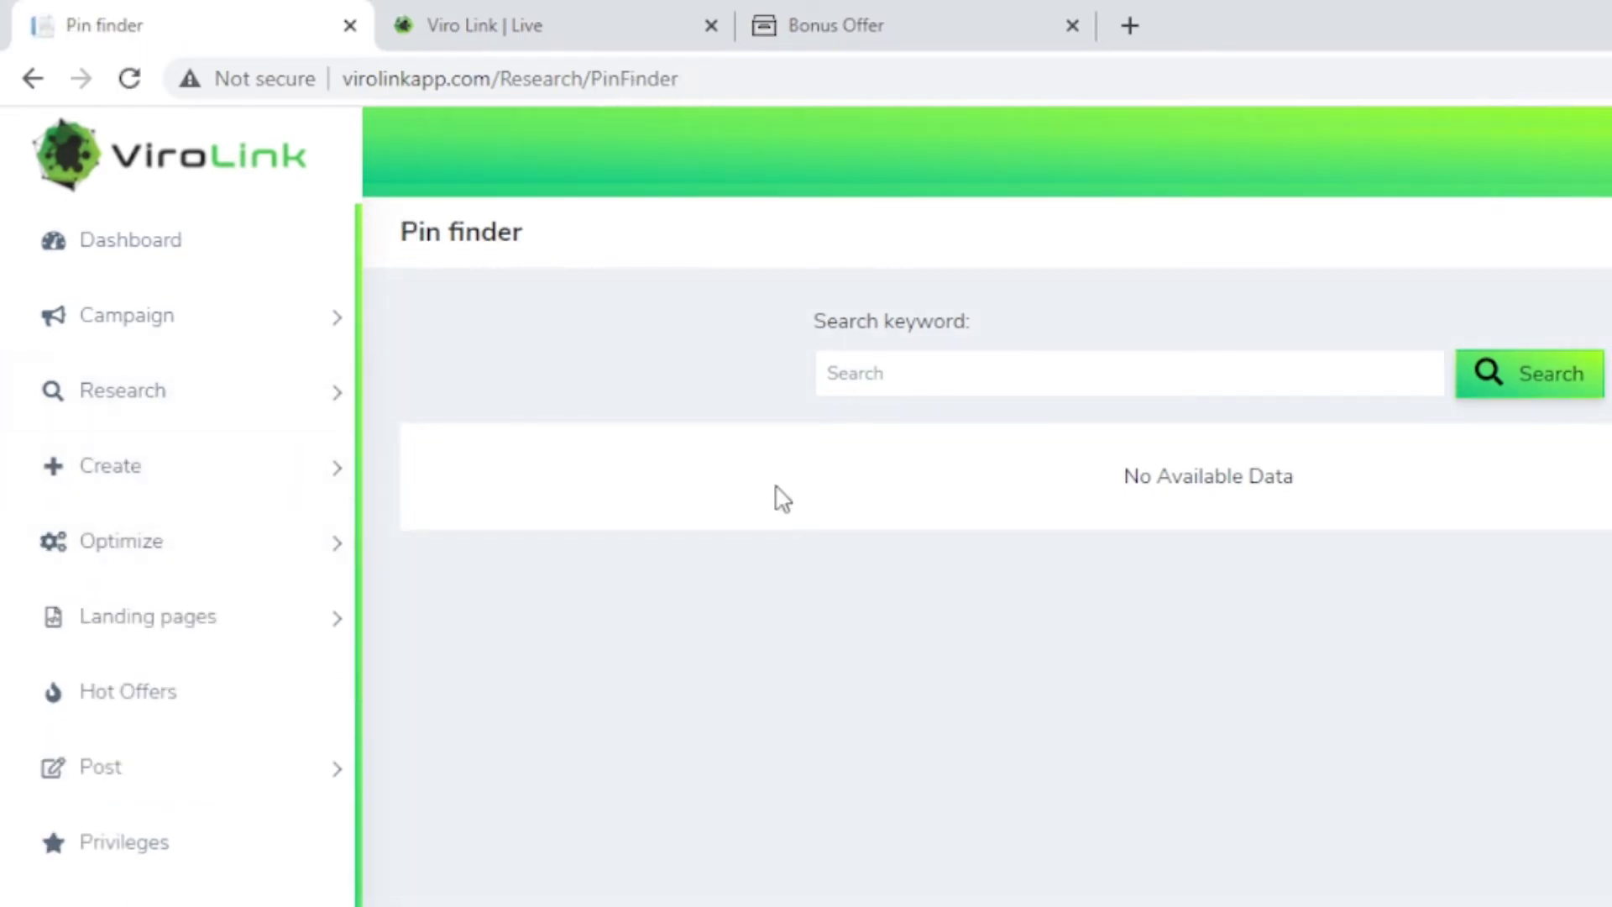
- Search the Pin finder for the keyword 'chakra'
left_click(952, 378)
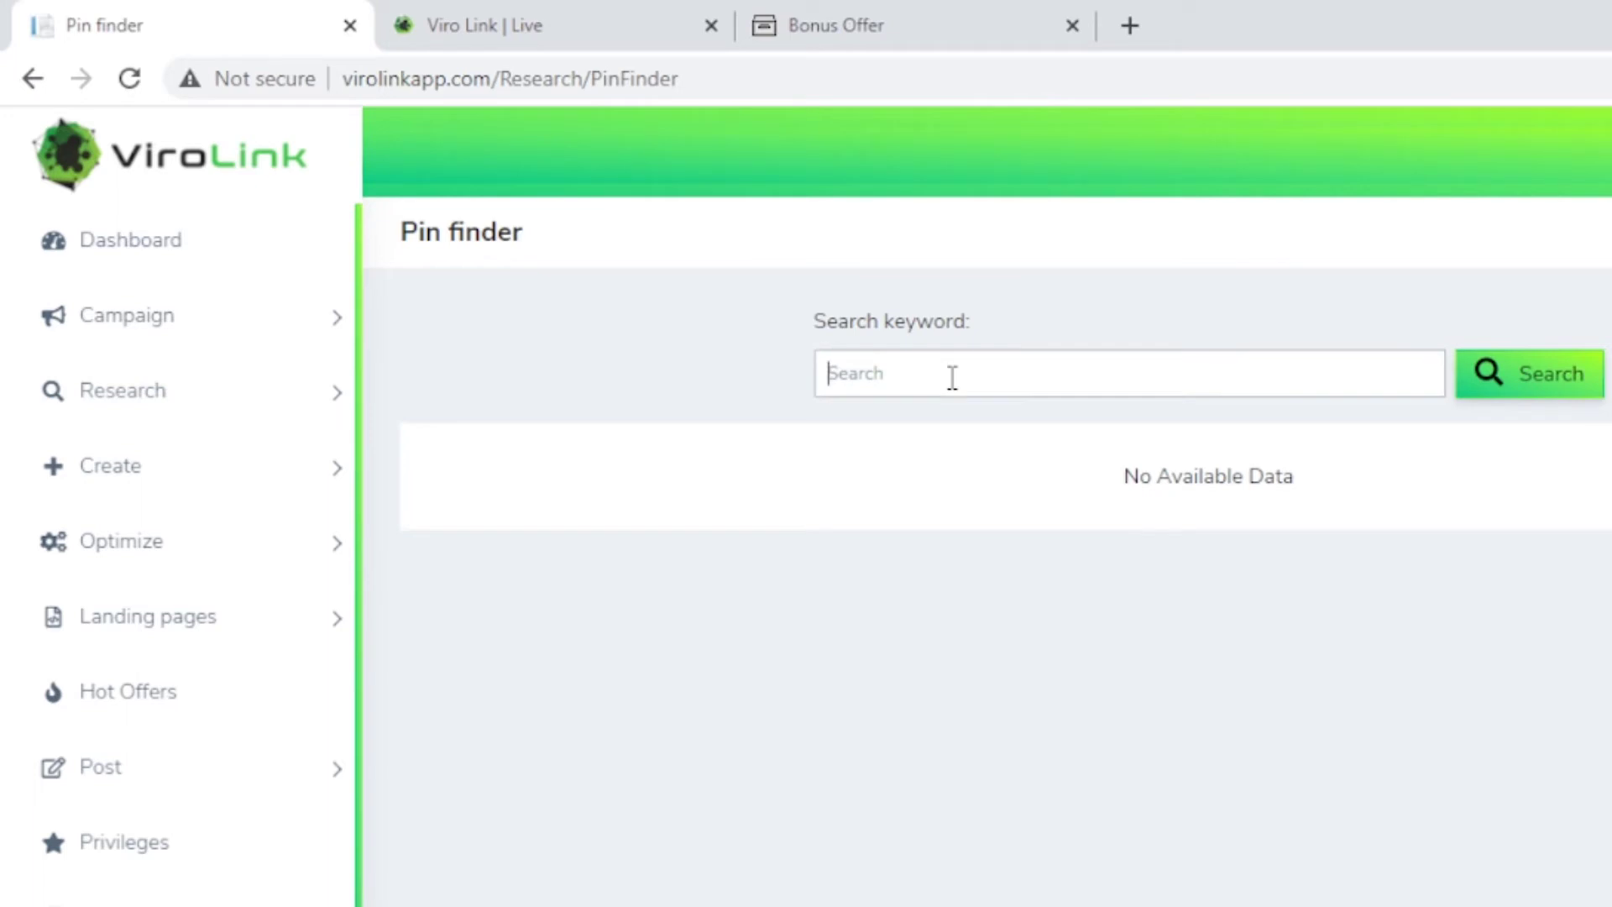
type("charkra")
key("BackSpace")
key("BackSpace")
key("BackSpace")
key("BackSpace")
type("kra")
left_click(1586, 383)
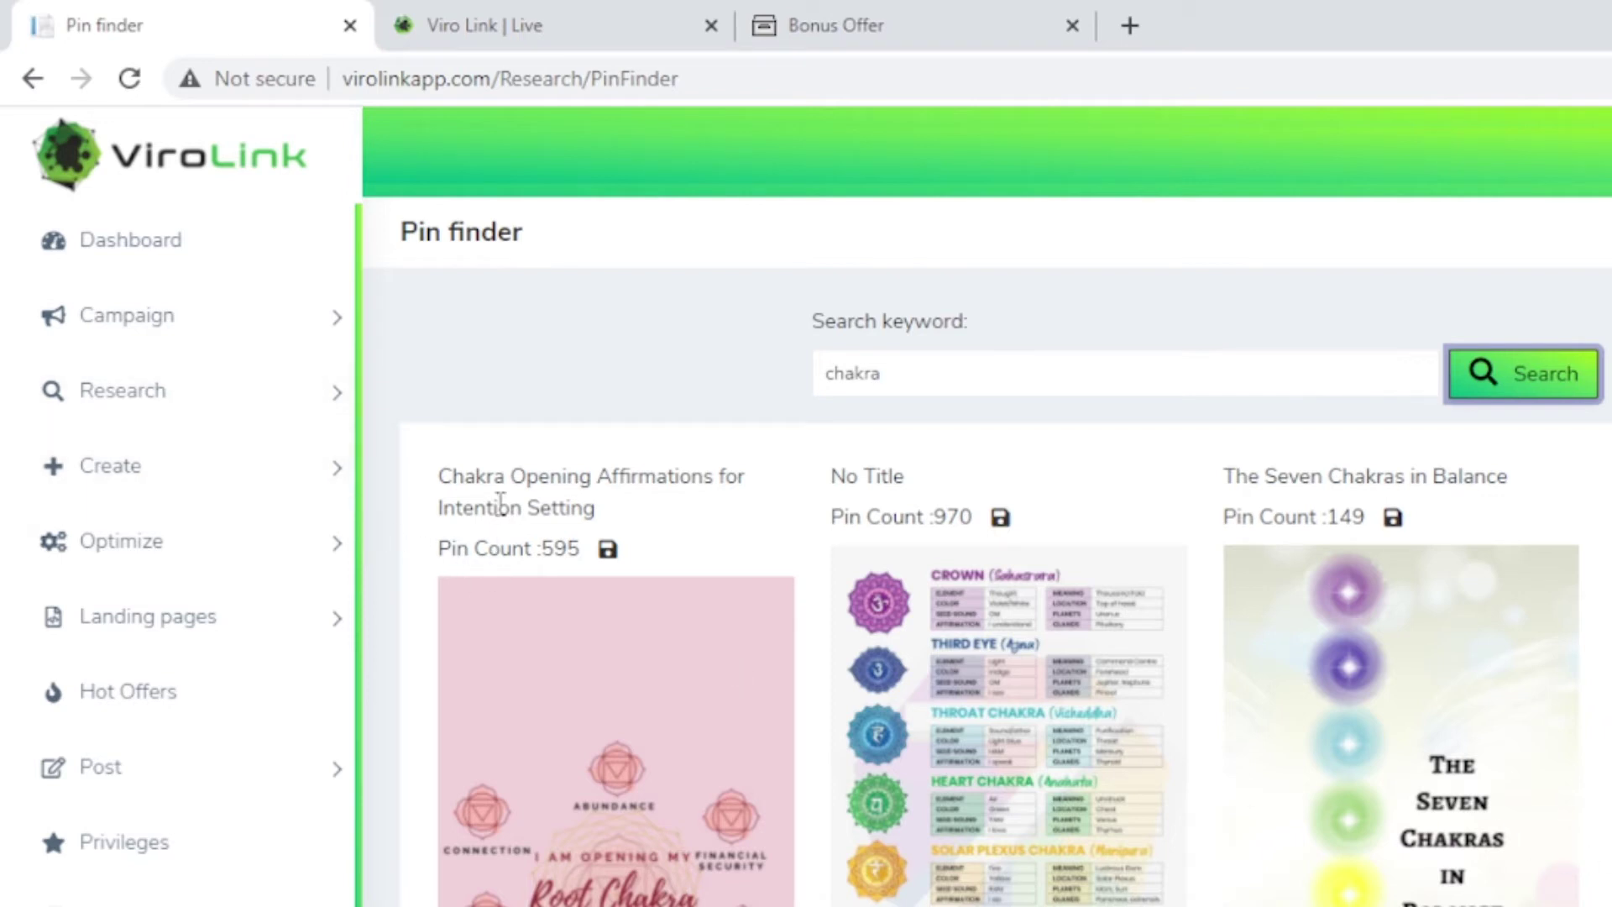
left_click(340, 480)
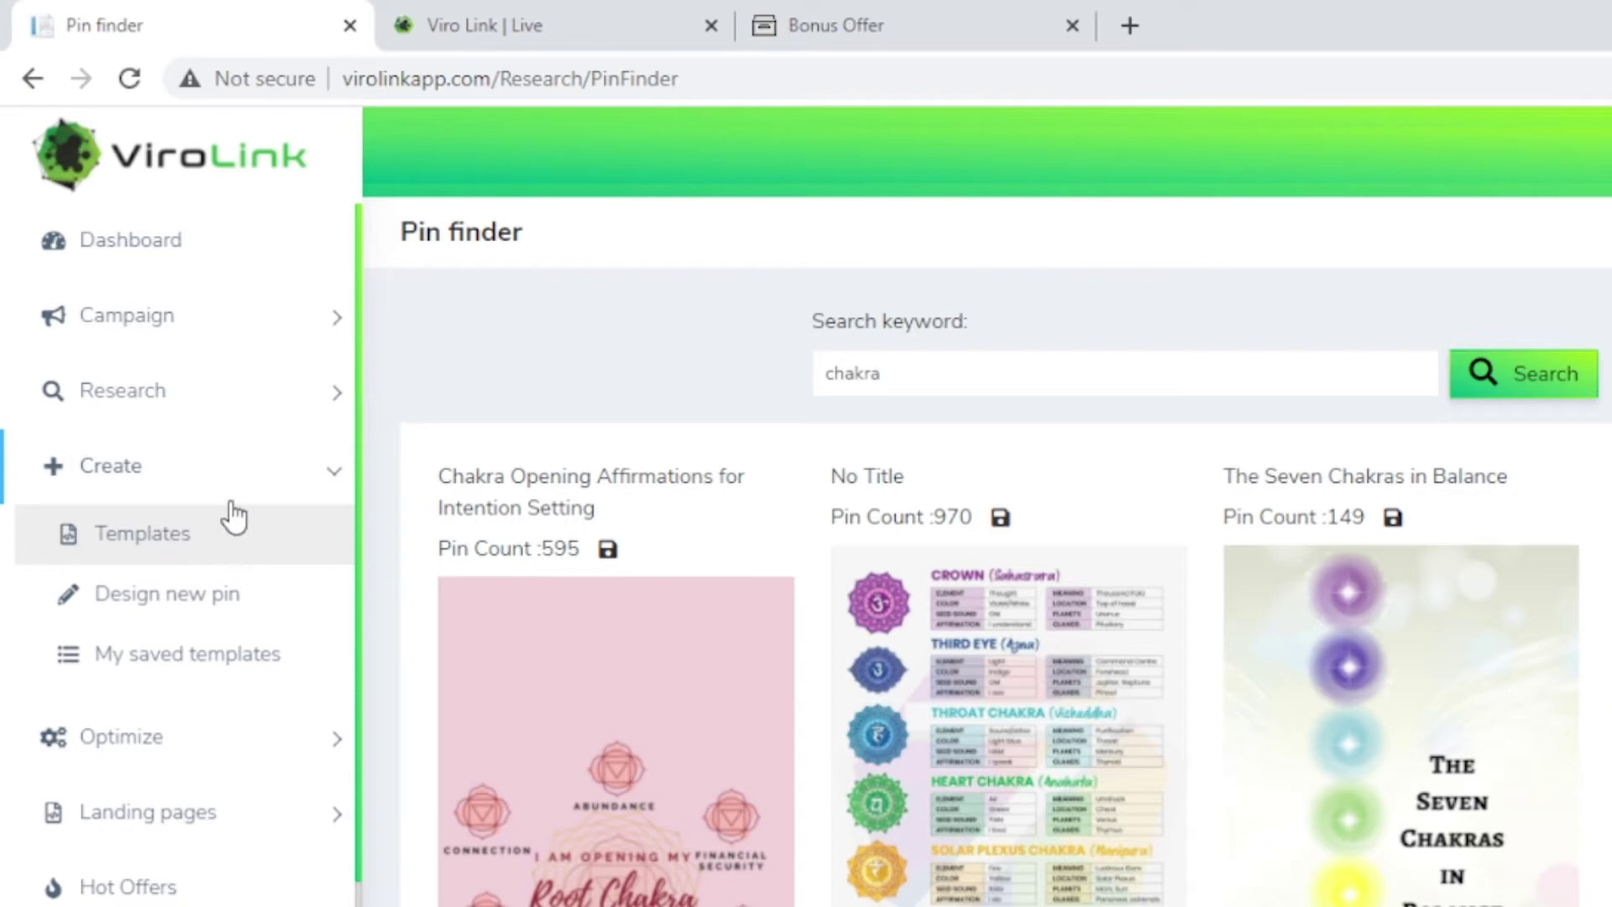
- Search Research > Trending topics for 'chakra', which returns No Available Data
left_click(335, 399)
left_click(227, 466)
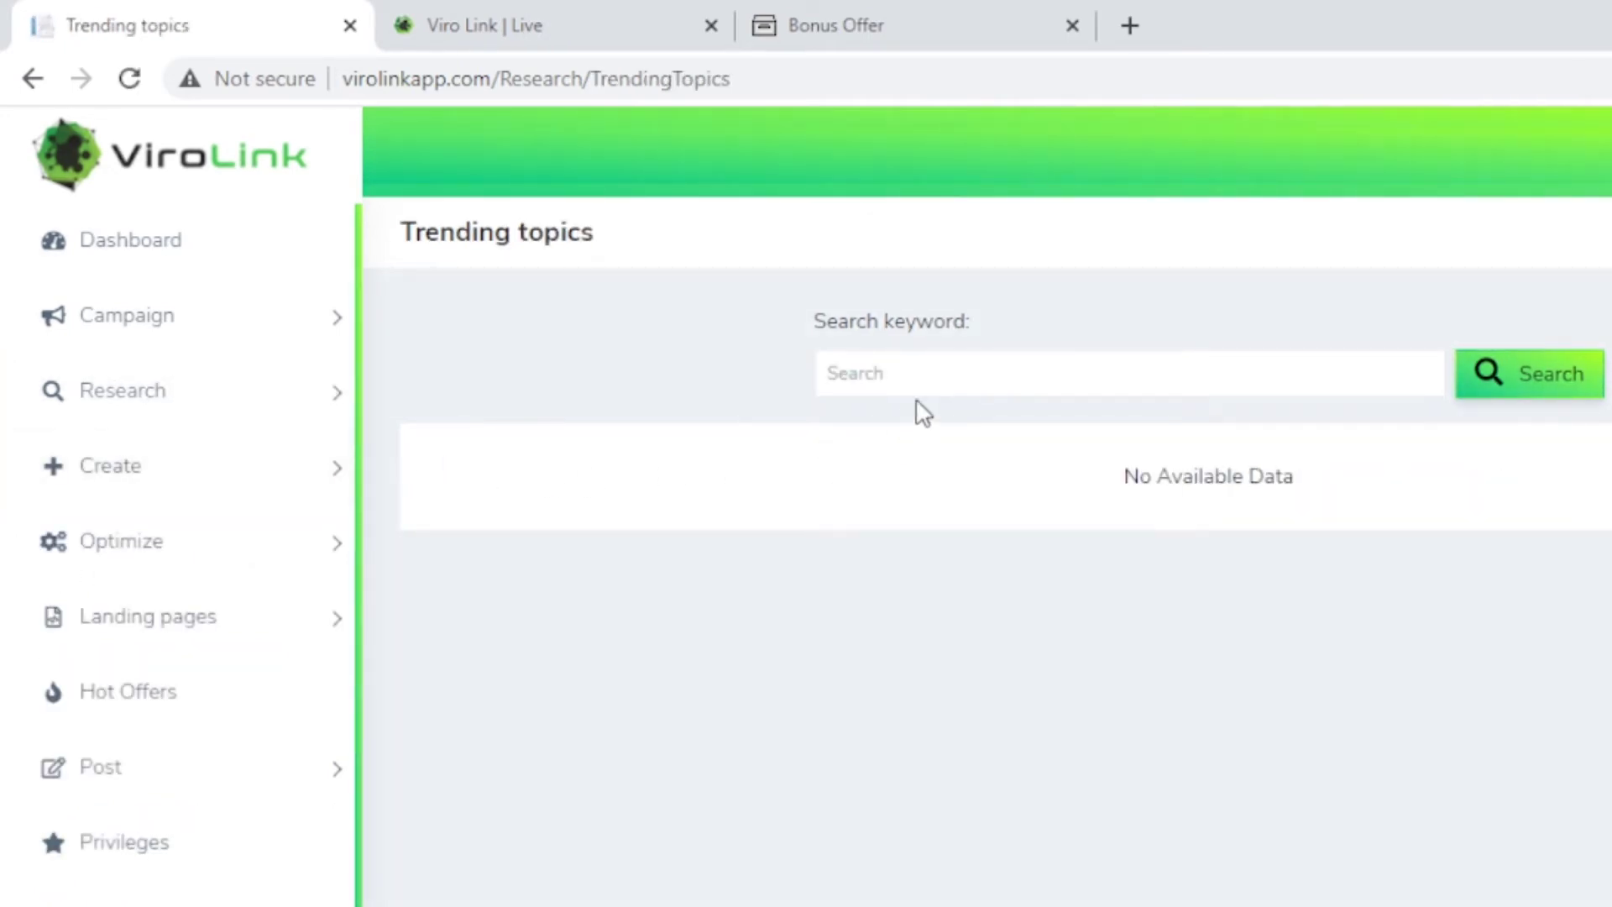
left_click(918, 375)
type("chakra")
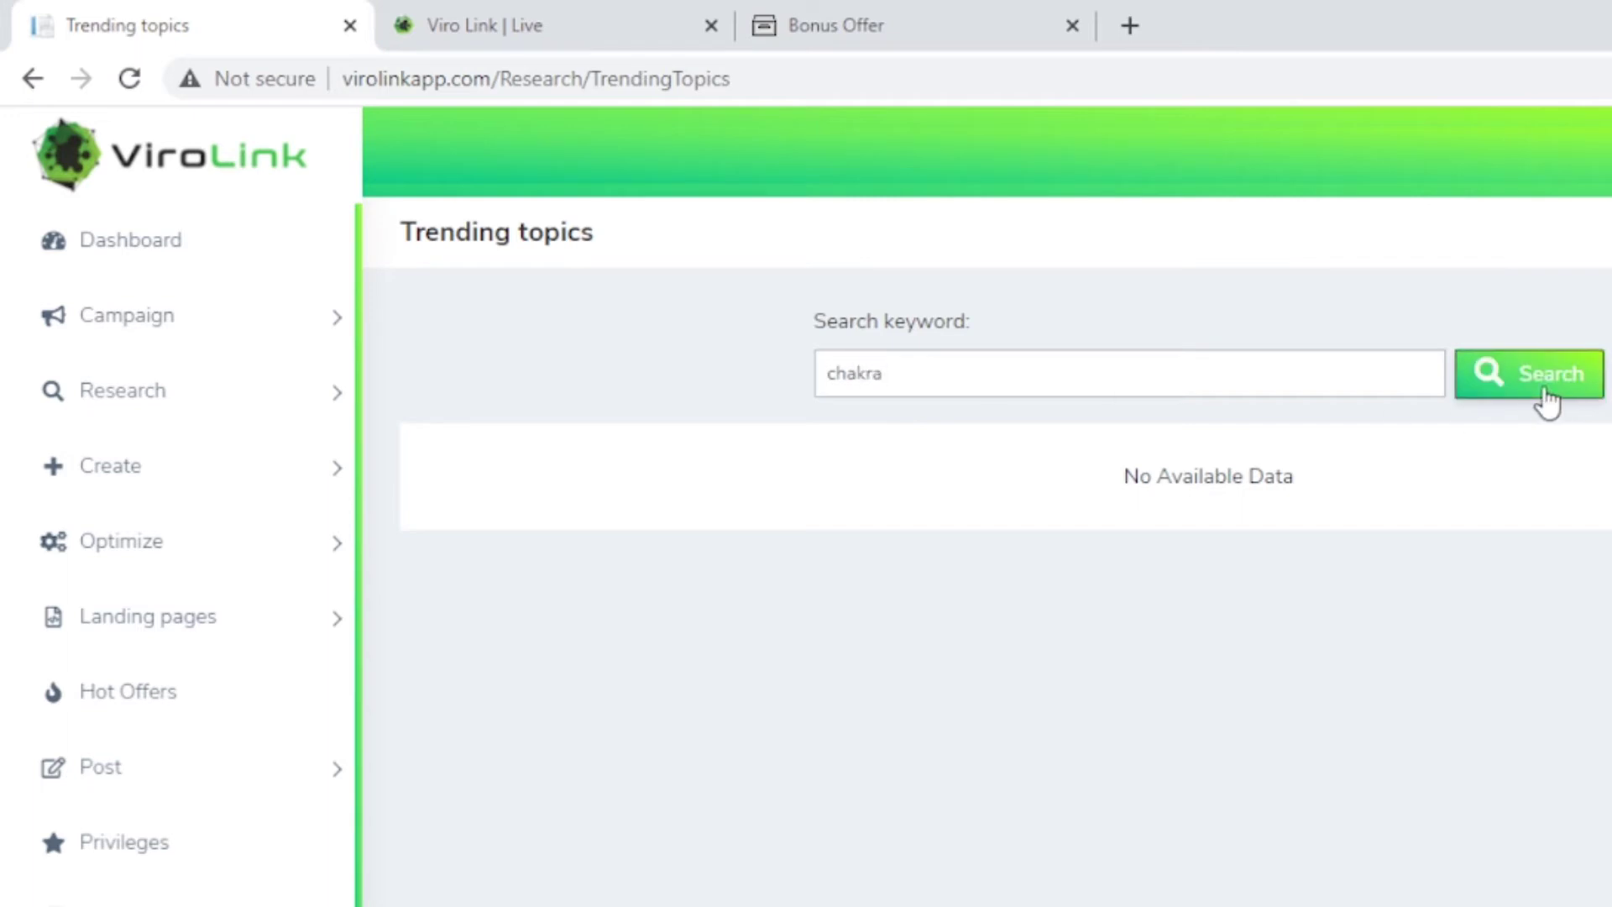
left_click(1540, 393)
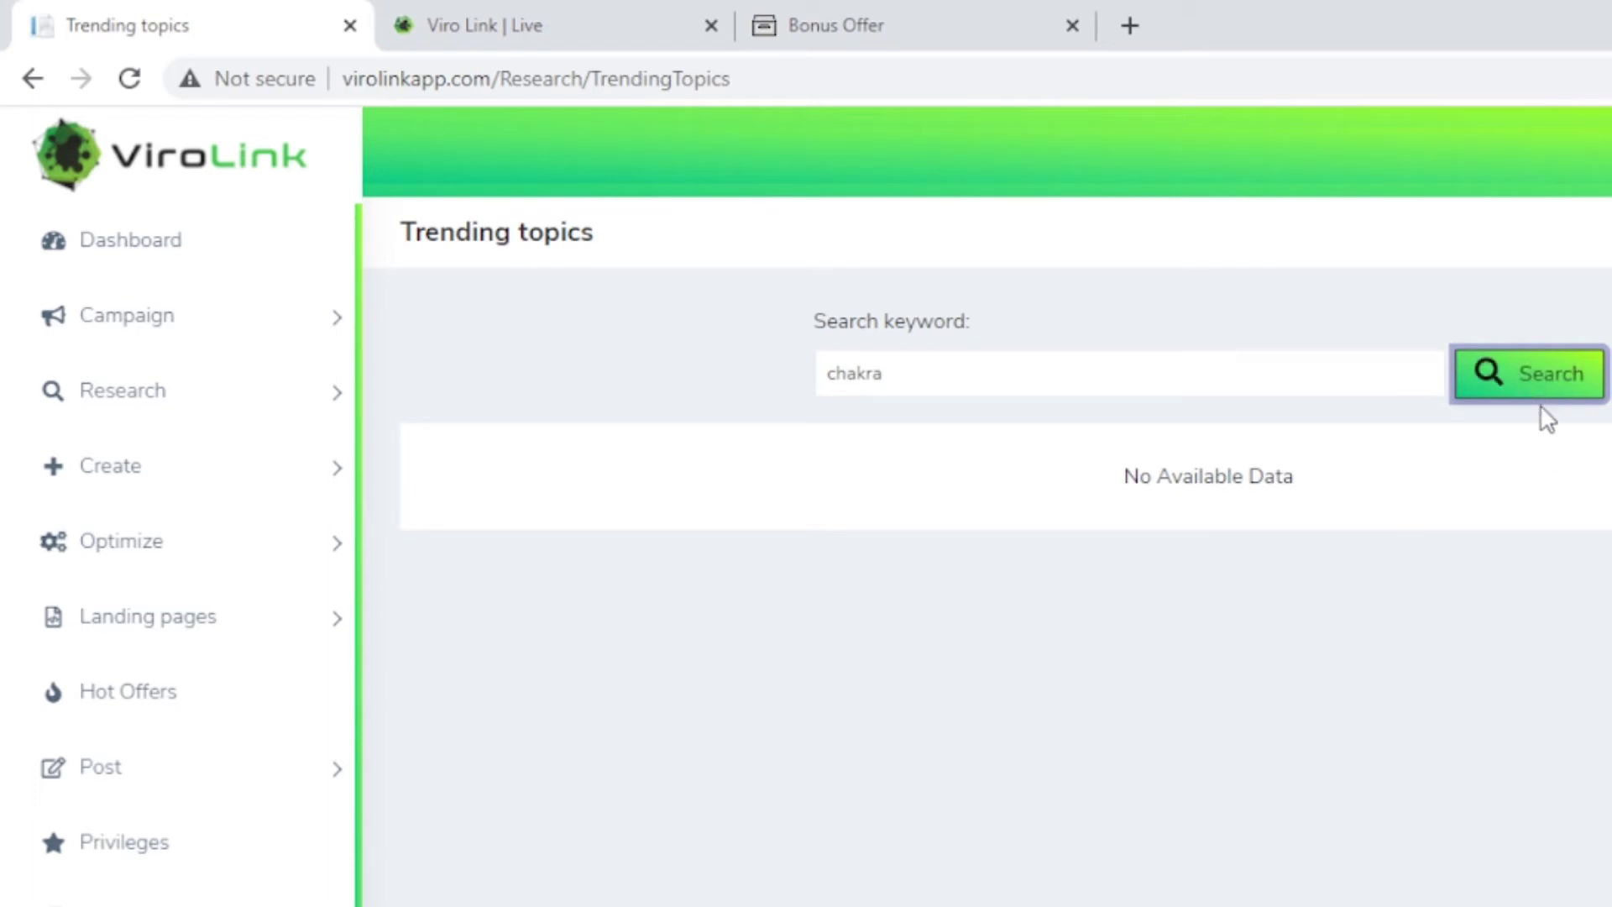
- Replace the Trending topics keyword with 'meditation', search, and scroll through the results
left_click(1542, 388)
left_click(1032, 378)
key("BackSpace")
key("BackSpace")
key("BackSpace")
key("BackSpace")
key("BackSpace")
key("BackSpace")
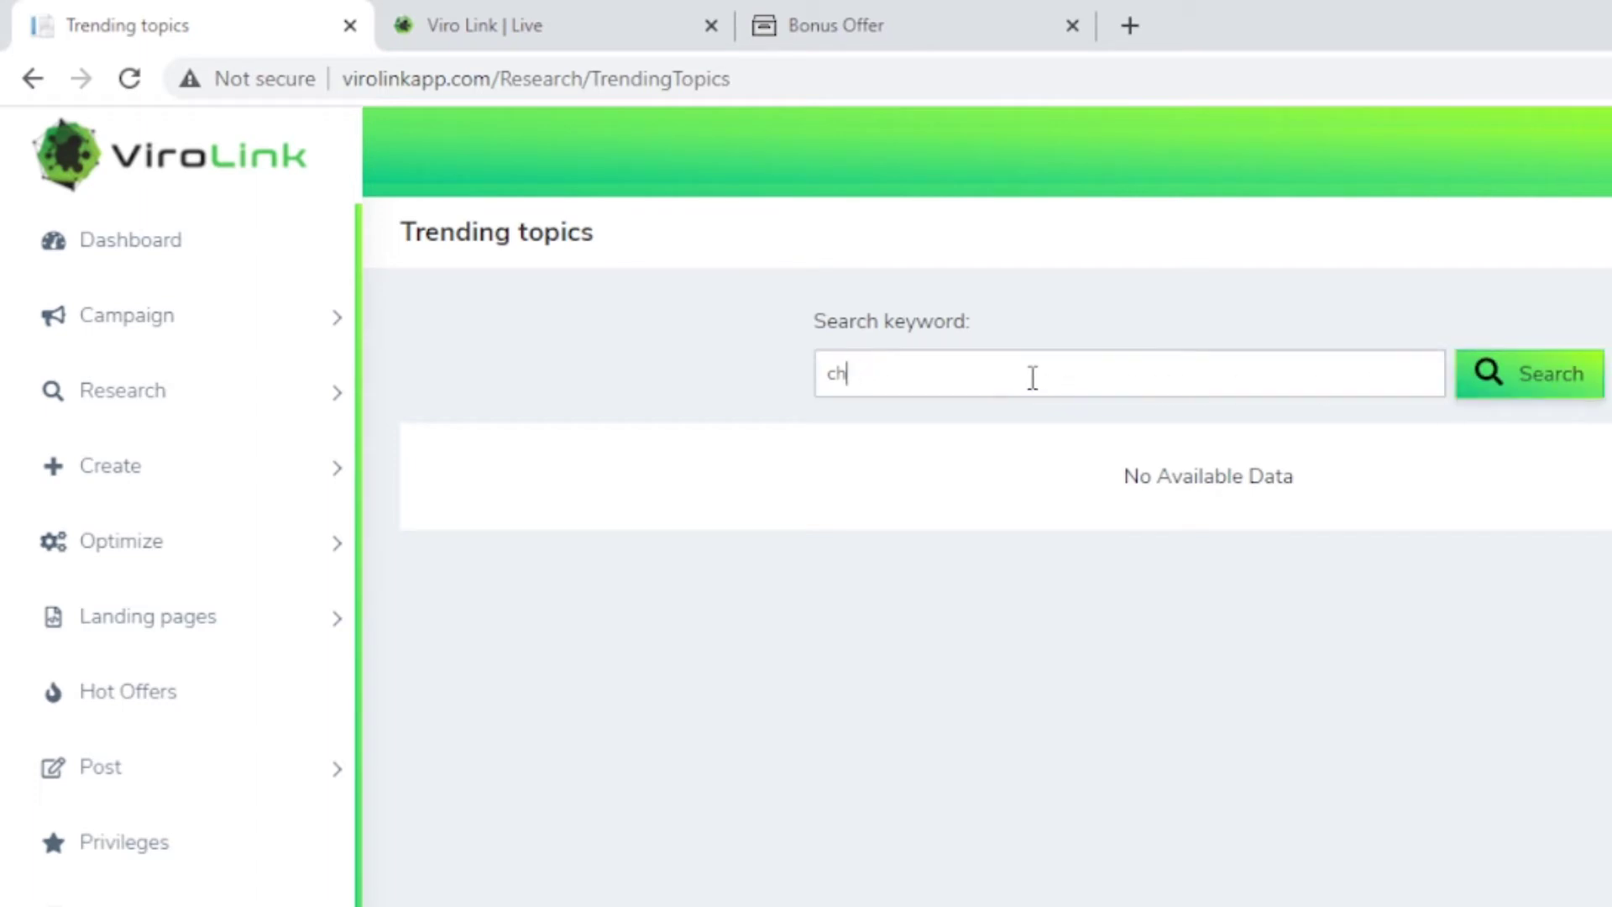
type("mediat")
key("BackSpace")
key("BackSpace")
key("BackSpace")
type("etaion")
key("BackSpace")
key("BackSpace")
key("BackSpace")
key("BackSpace")
key("BackSpace")
key("BackSpace")
key("BackSpace")
key("BackSpace")
type("meditation")
left_click(1480, 401)
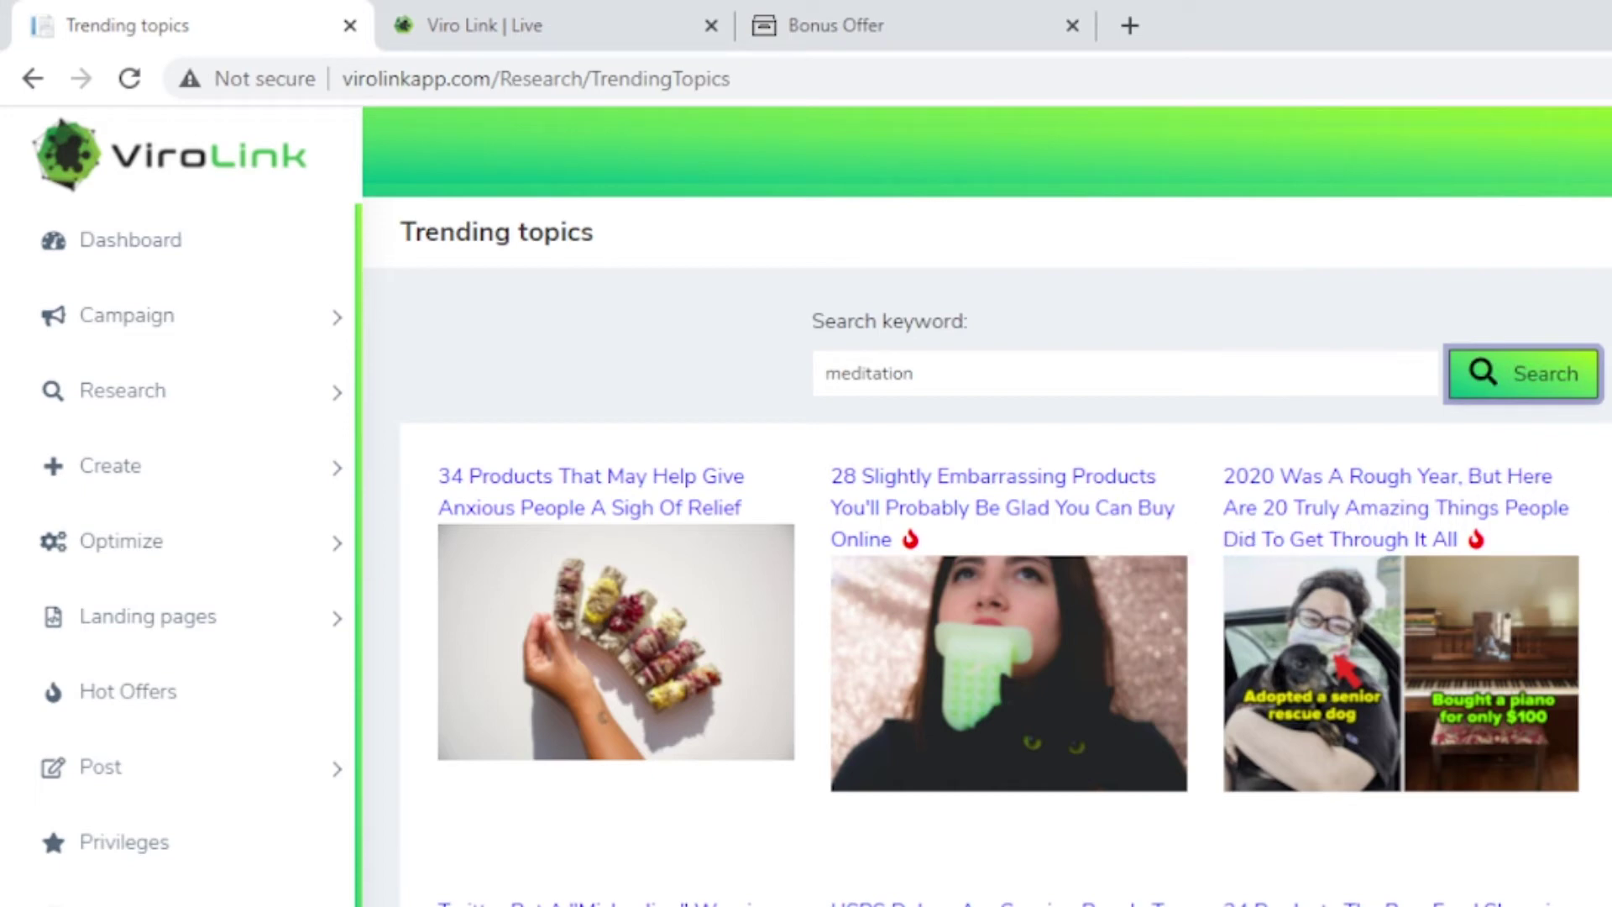
scroll(987, 504, "down", 13)
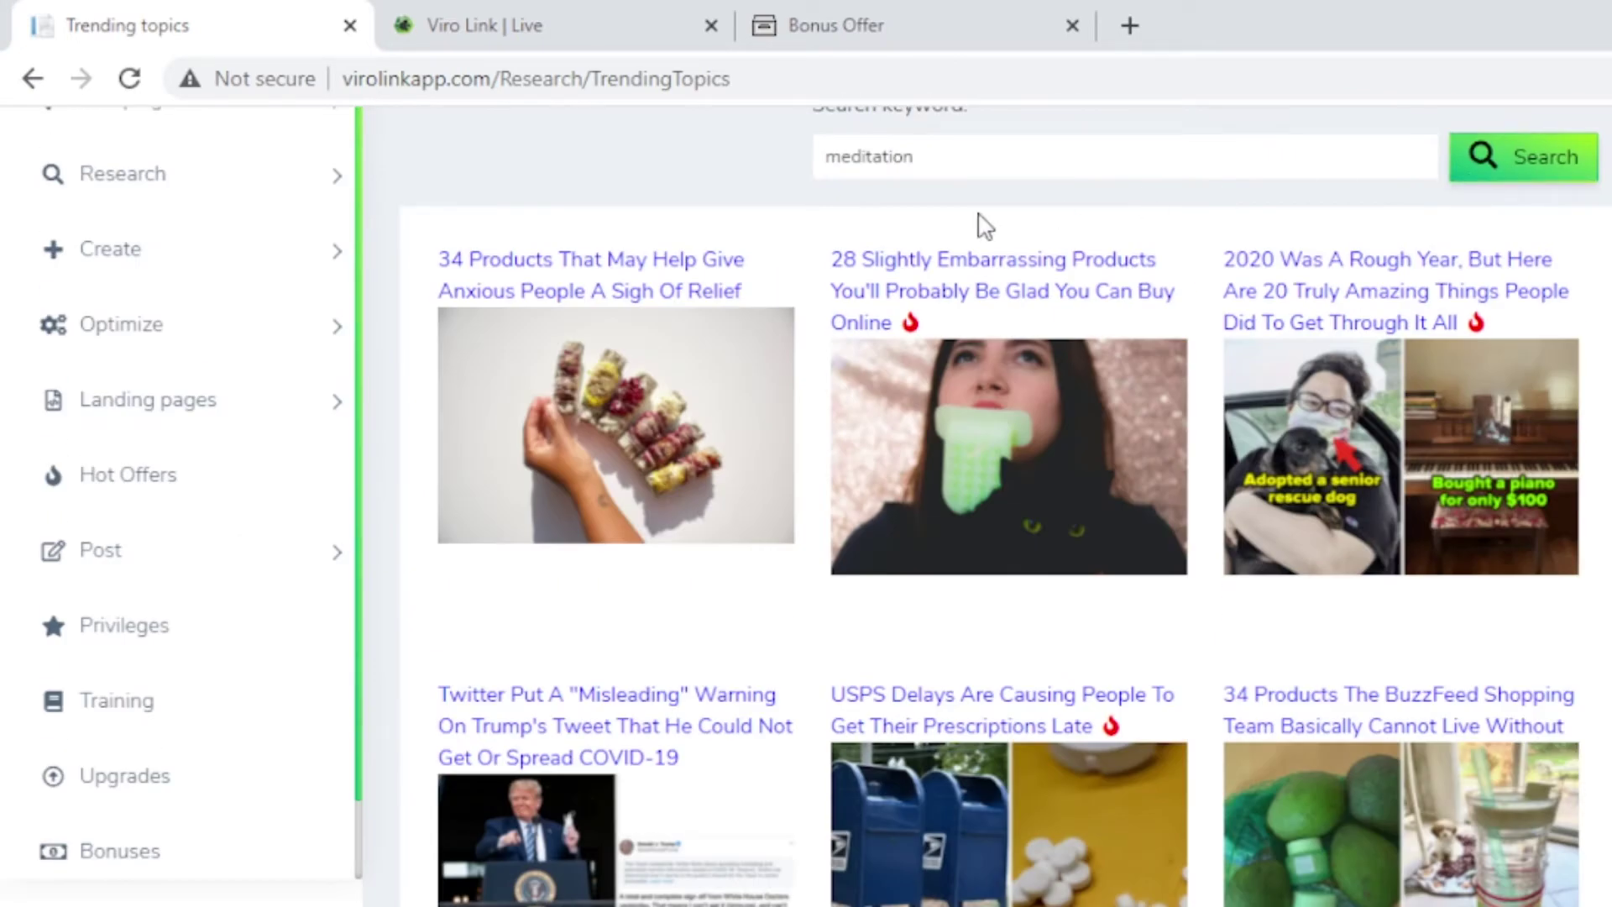
- Open the BuzzFeed anxiety-relief products article in a new tab, then return to Trending topics
left_click(638, 307)
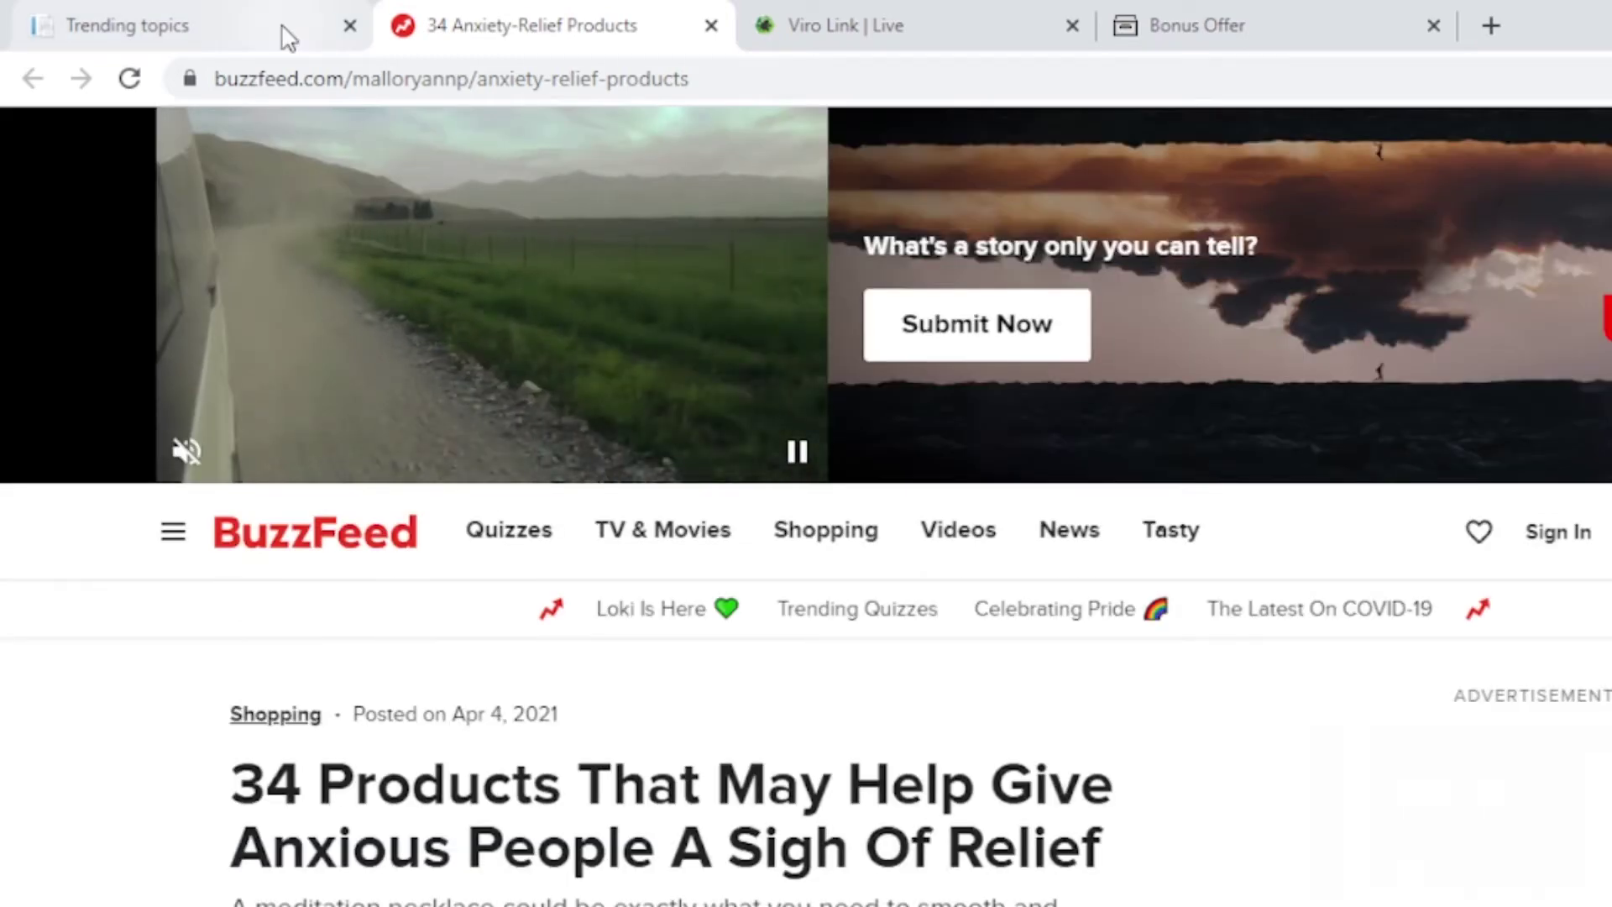
left_click(285, 34)
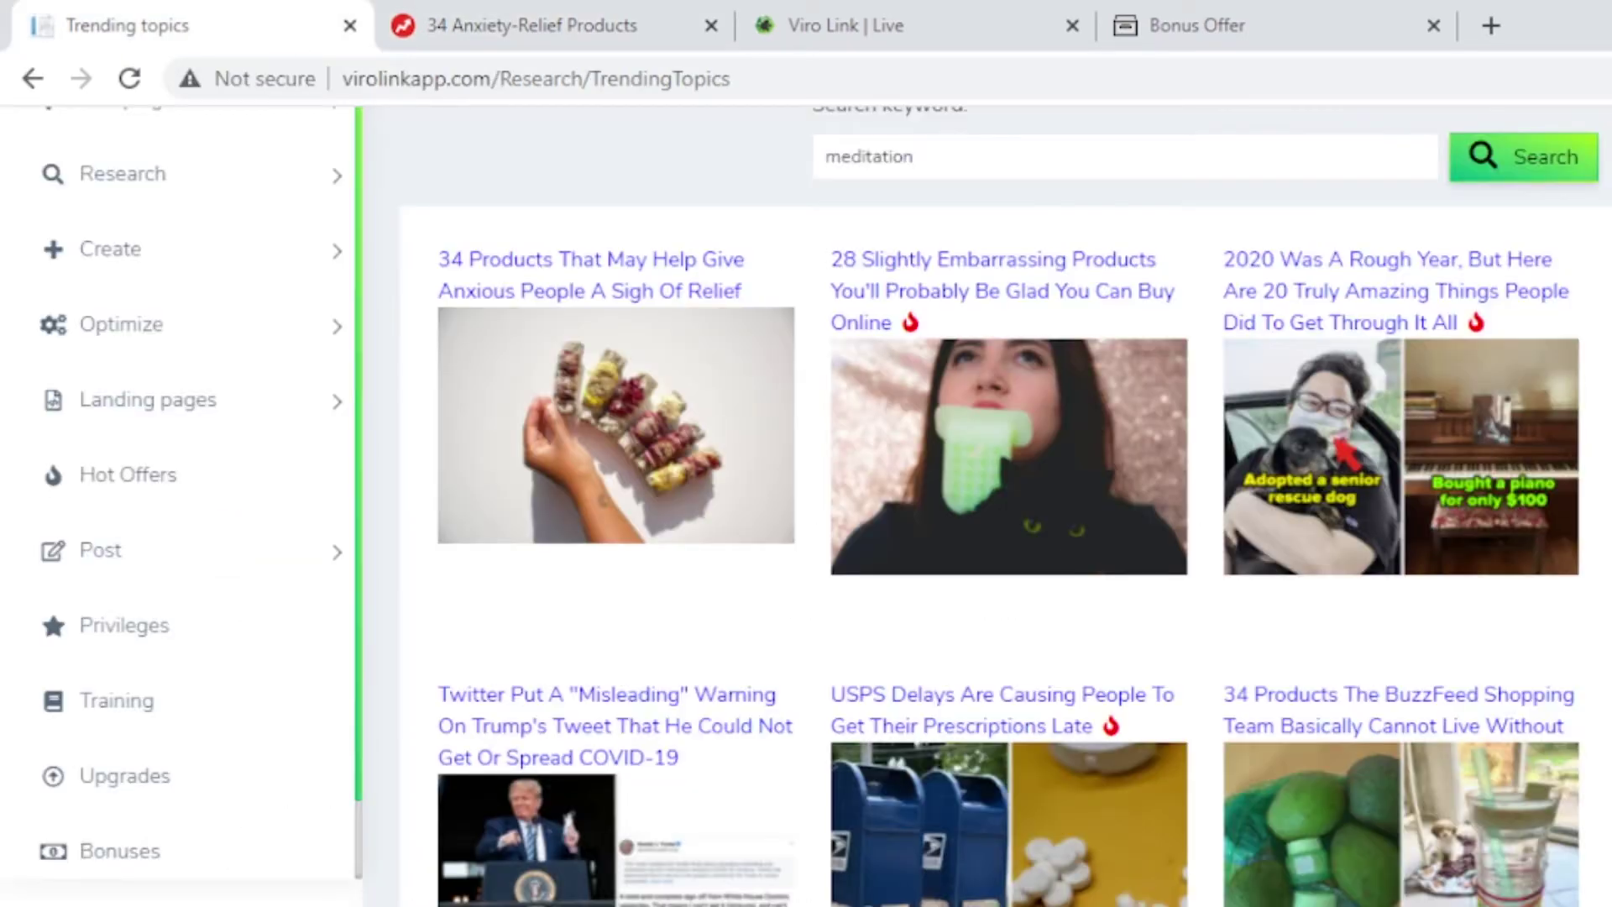
- Change the Trending topics keyword back to 'chakra' and rerun the search, getting No Available Data
left_click(915, 157)
key("BackSpace")
key("BackSpace")
key("BackSpace")
type("chakra")
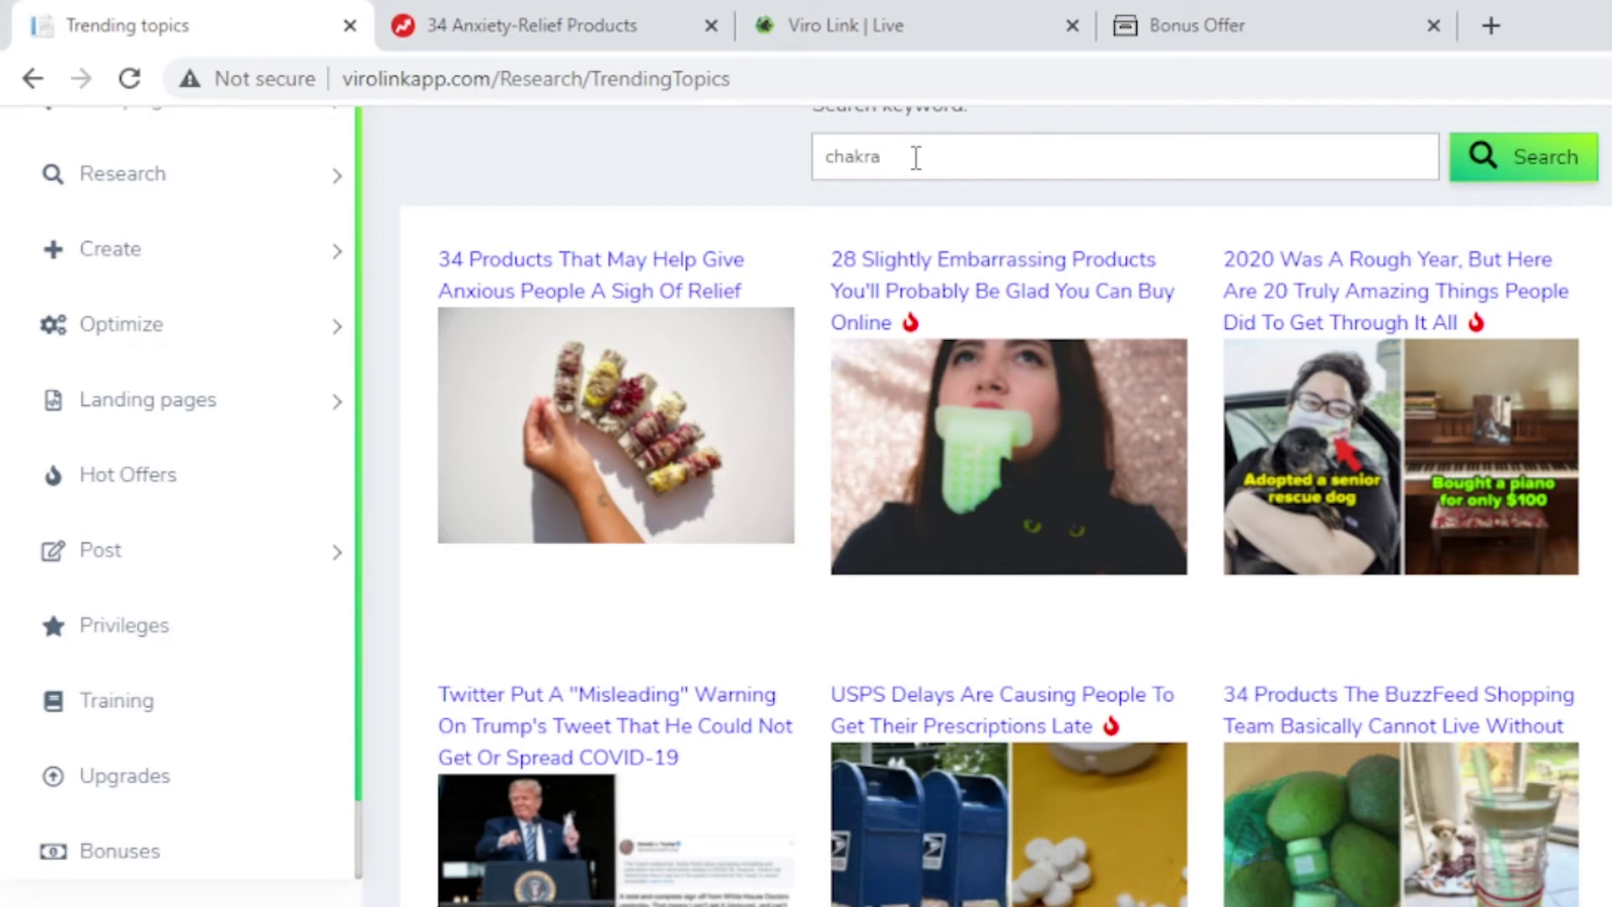
left_click(1519, 161)
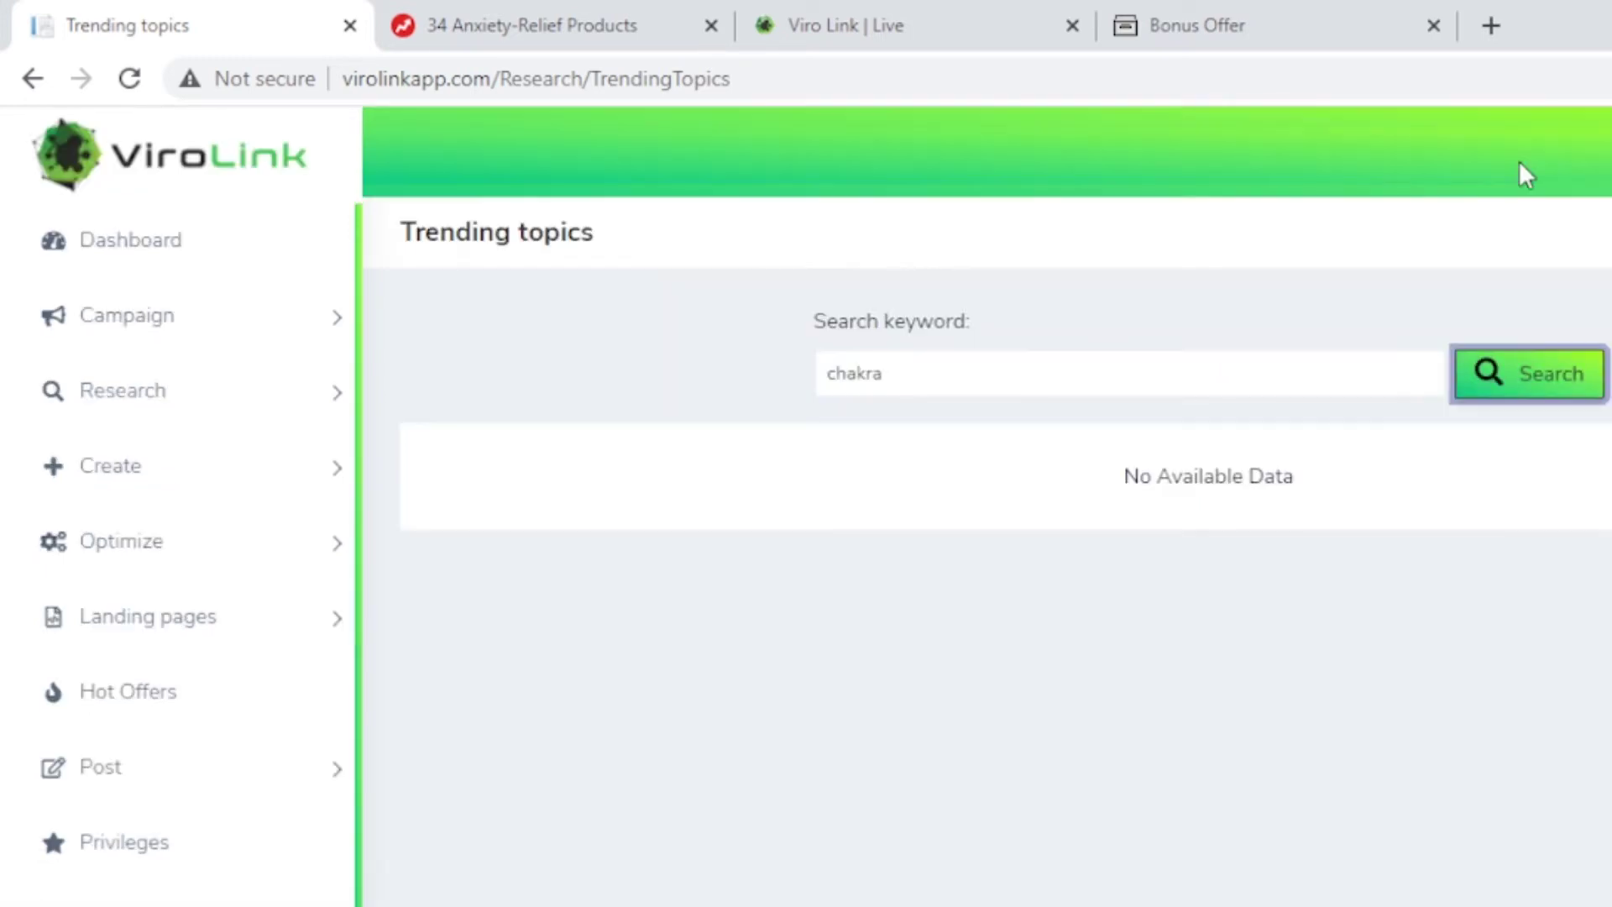
left_click(1497, 385)
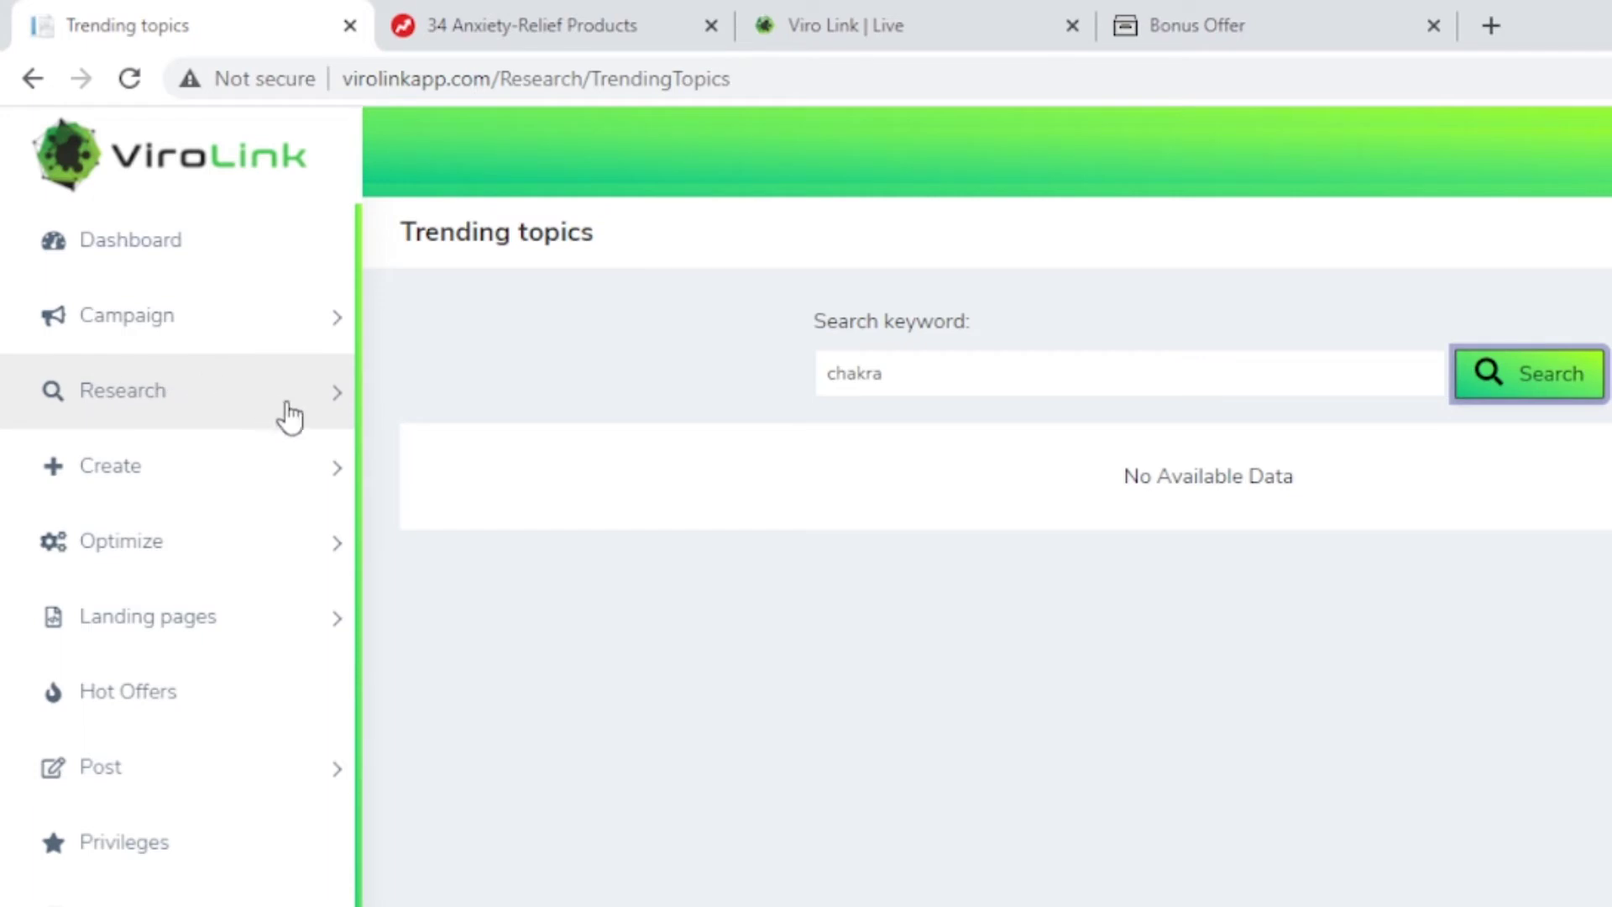
left_click(342, 401)
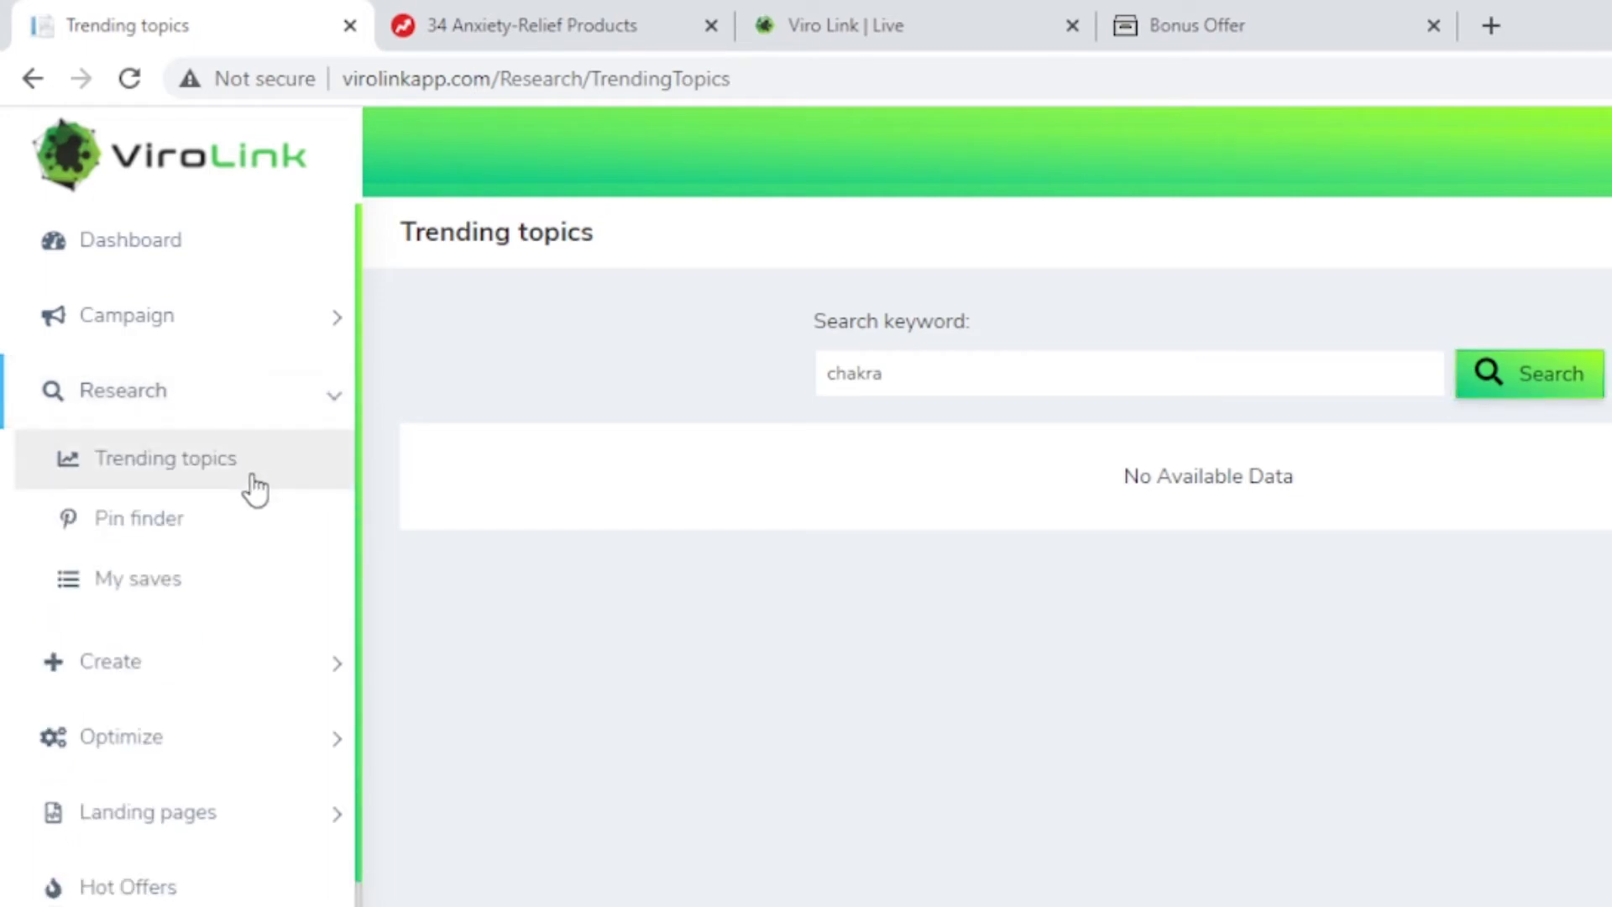
- Open Research > My saves, scroll through the saved pins, then return to the top
left_click(168, 578)
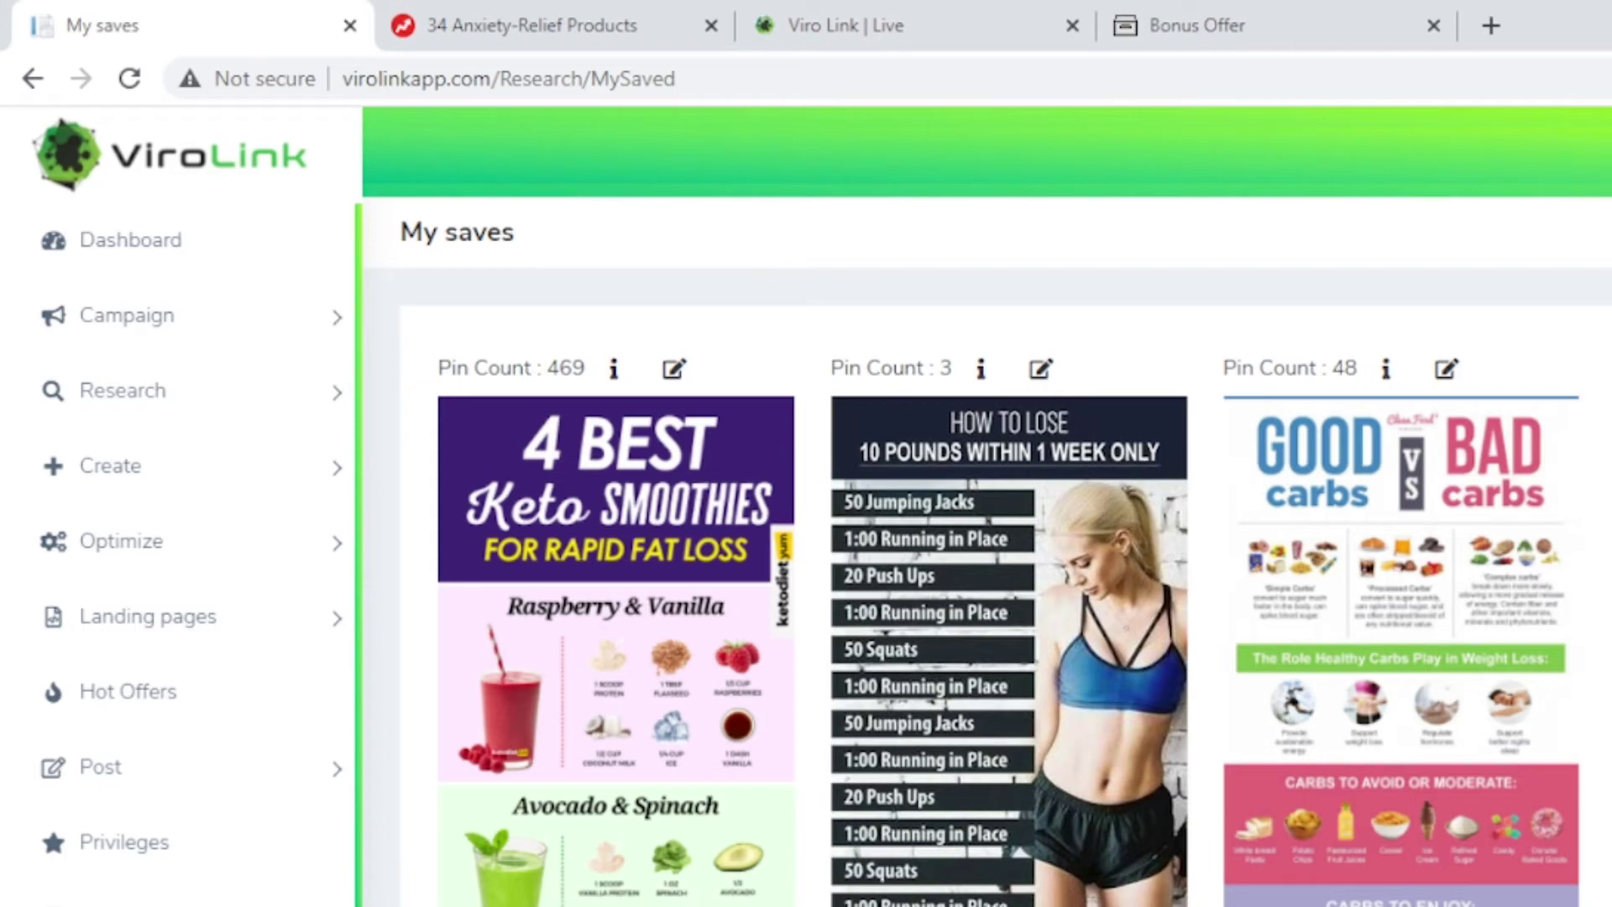
scroll(987, 504, "down", 20)
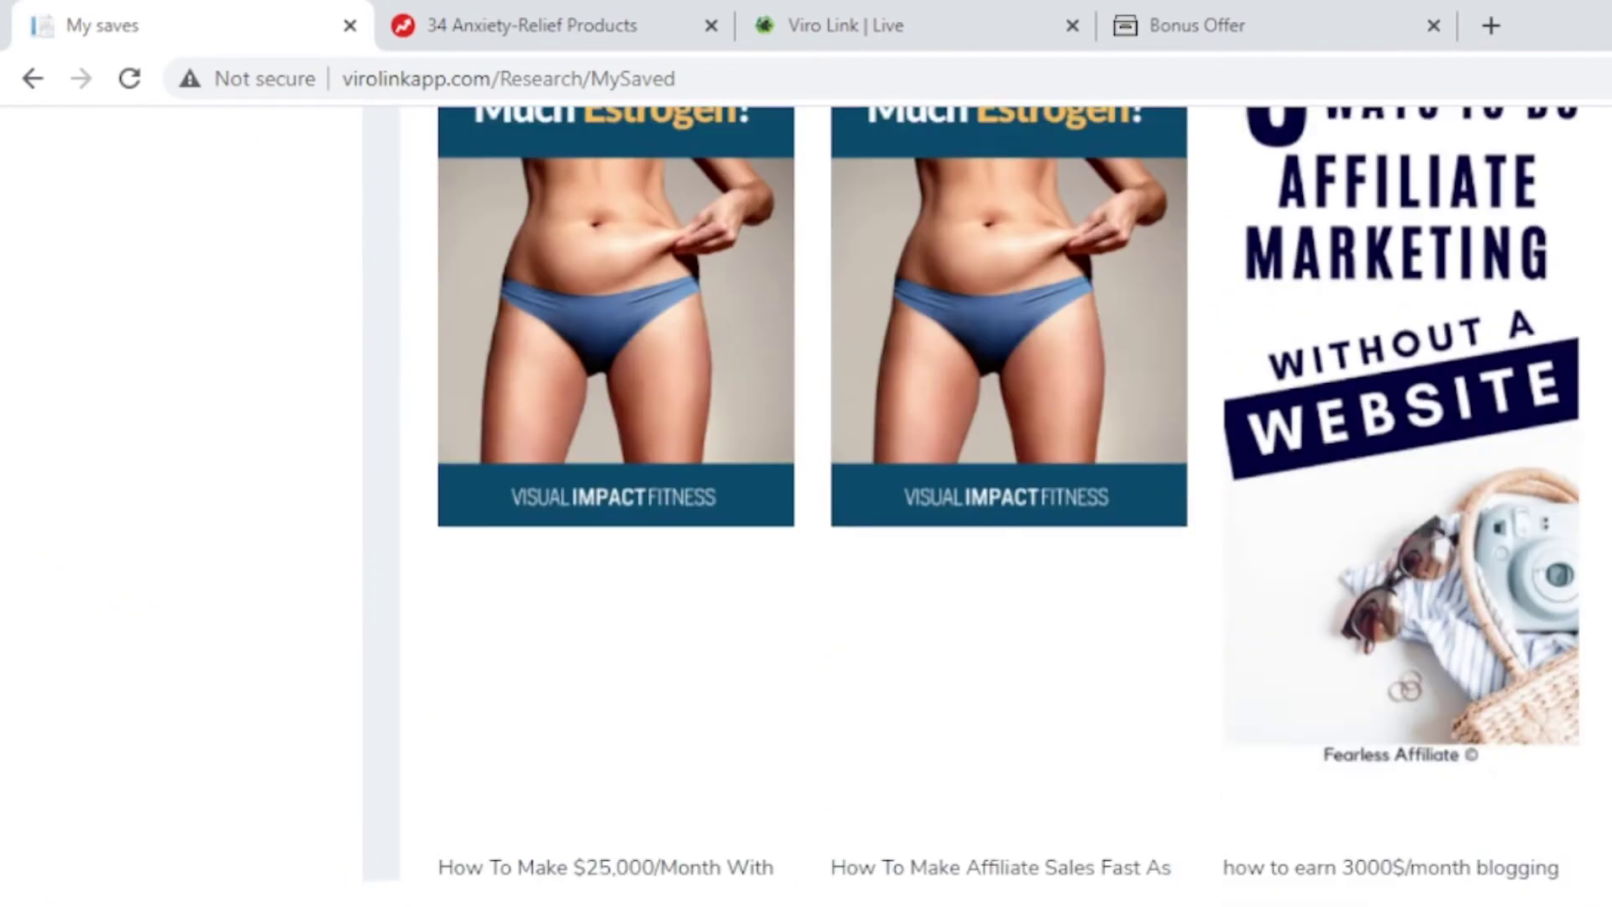
scroll(987, 503, "down", 10)
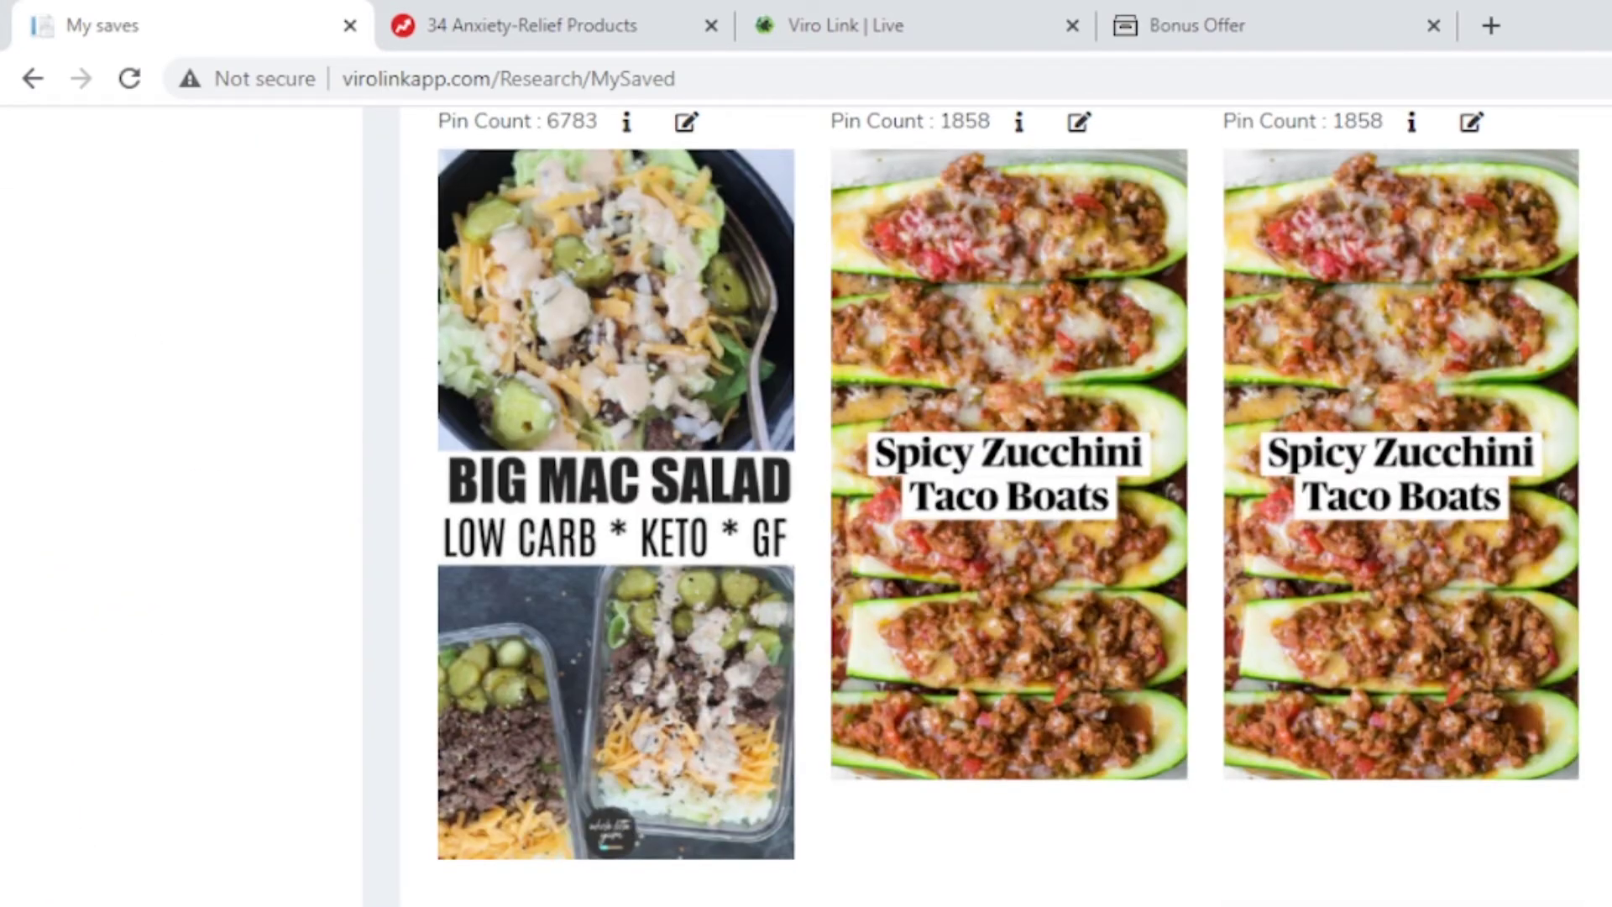
scroll(987, 504, "down", 8)
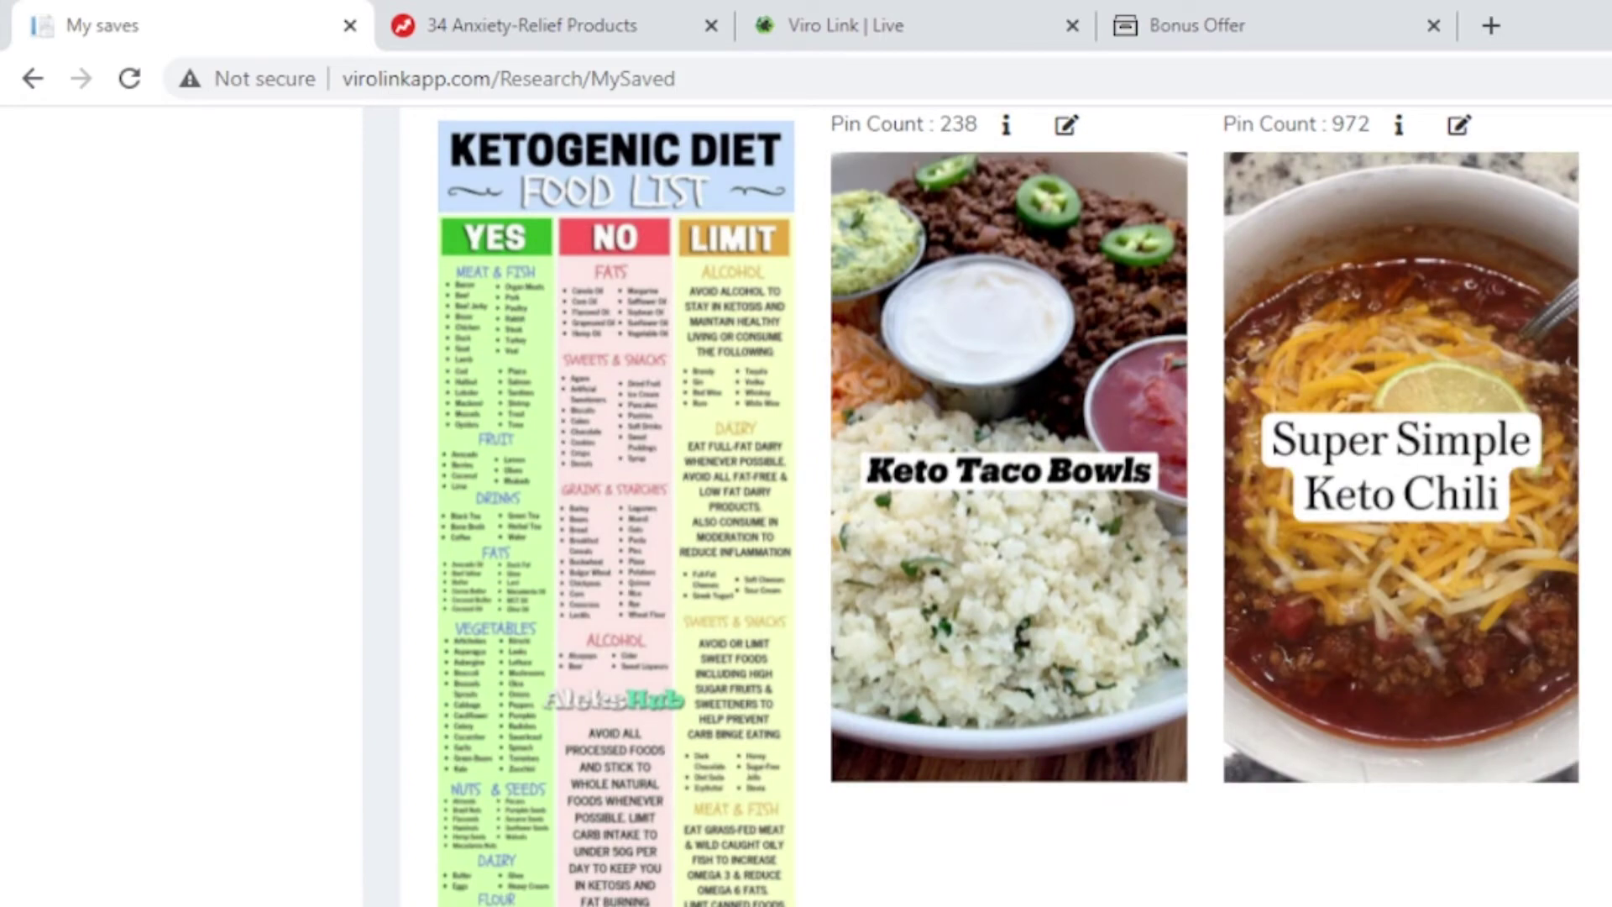
scroll(987, 504, "down", 12)
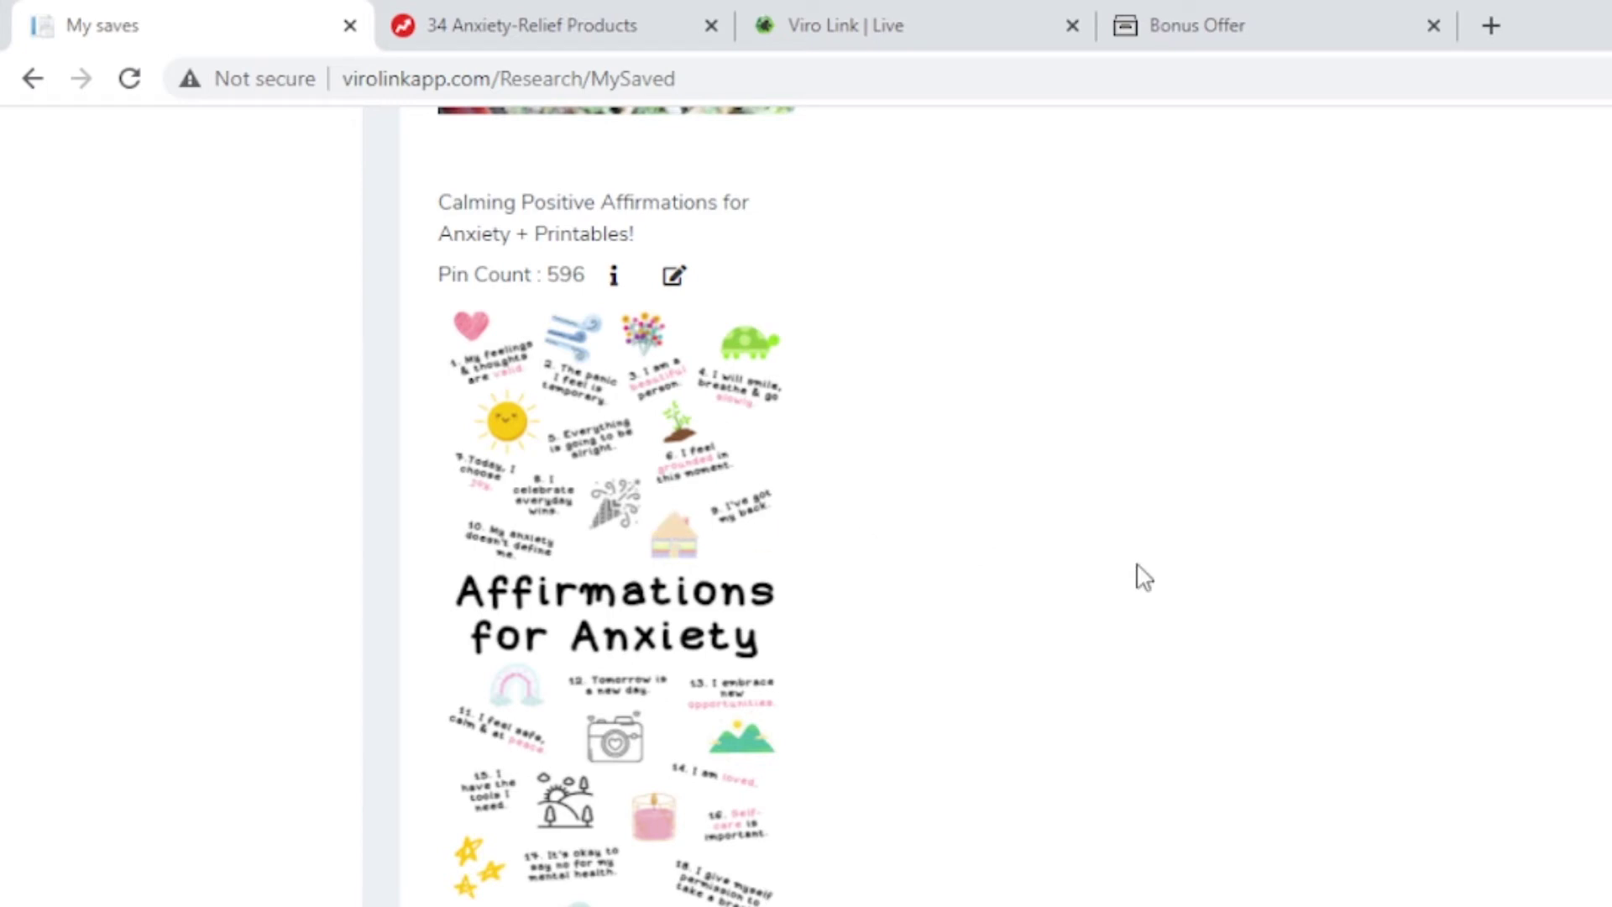
scroll(987, 507, "up", 20)
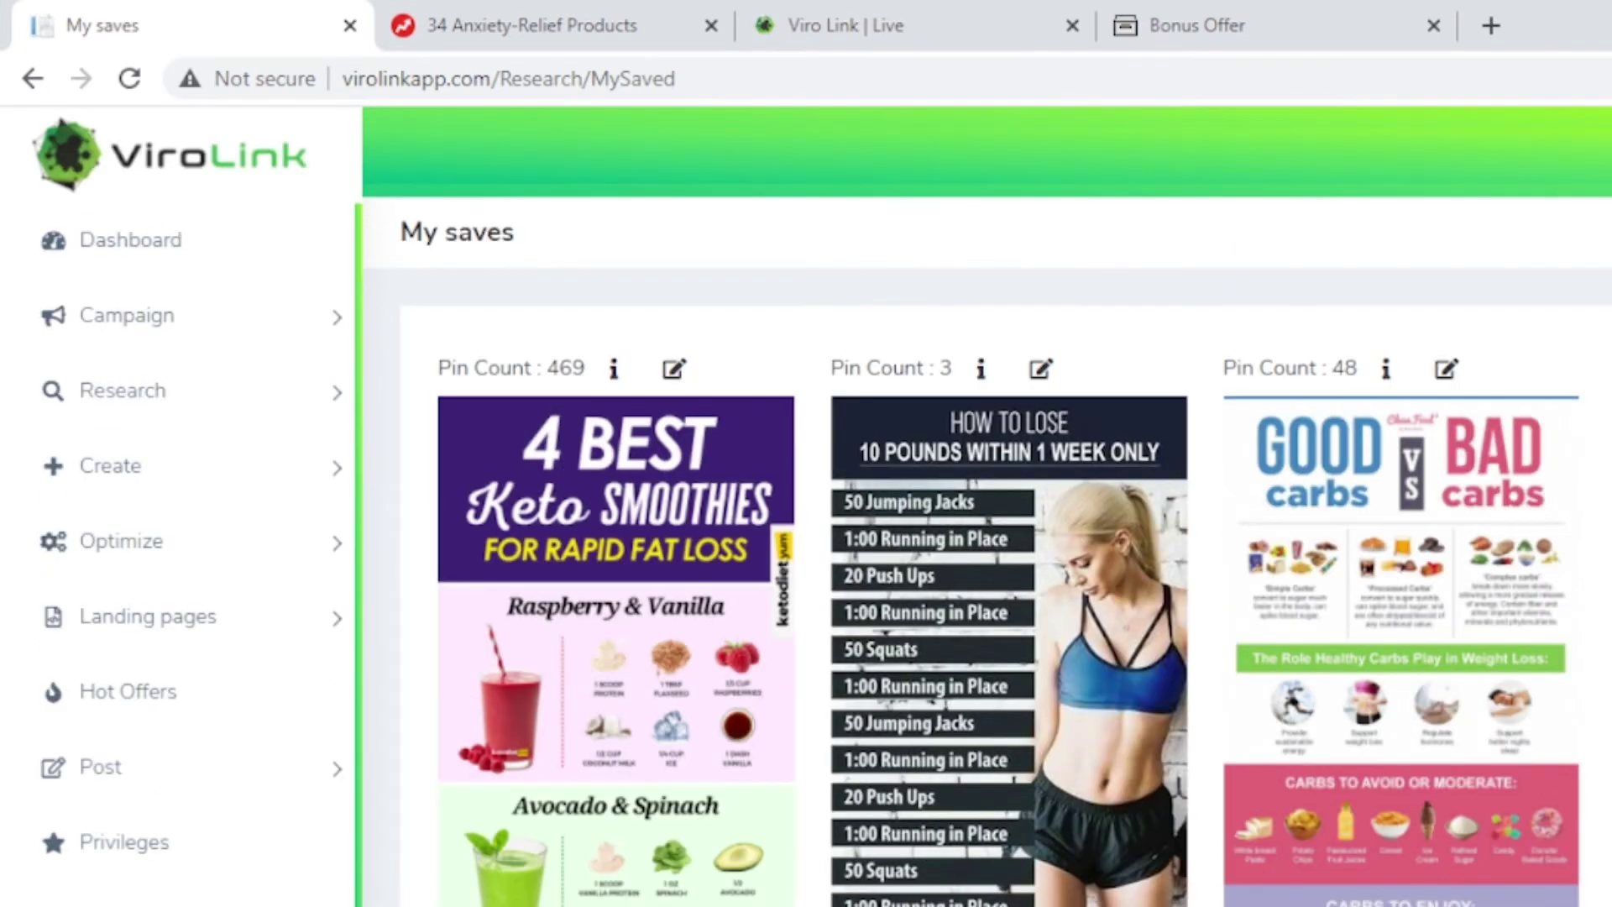
- On the Templates page, name a new Layout9-WeightLoss template 'testing'
left_click(338, 481)
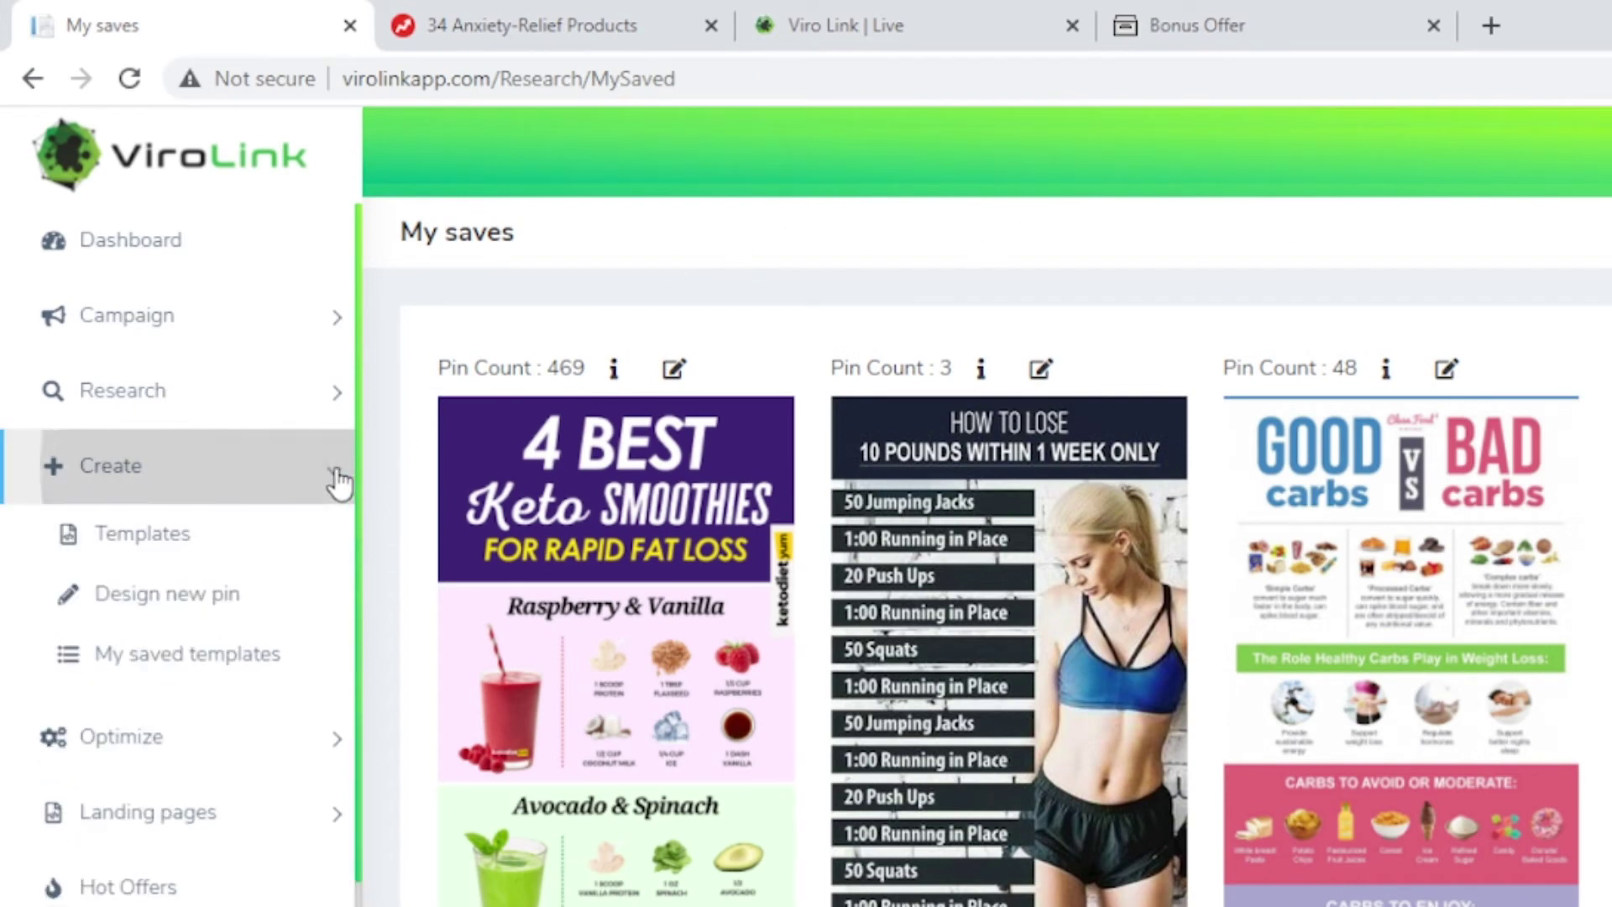
left_click(183, 554)
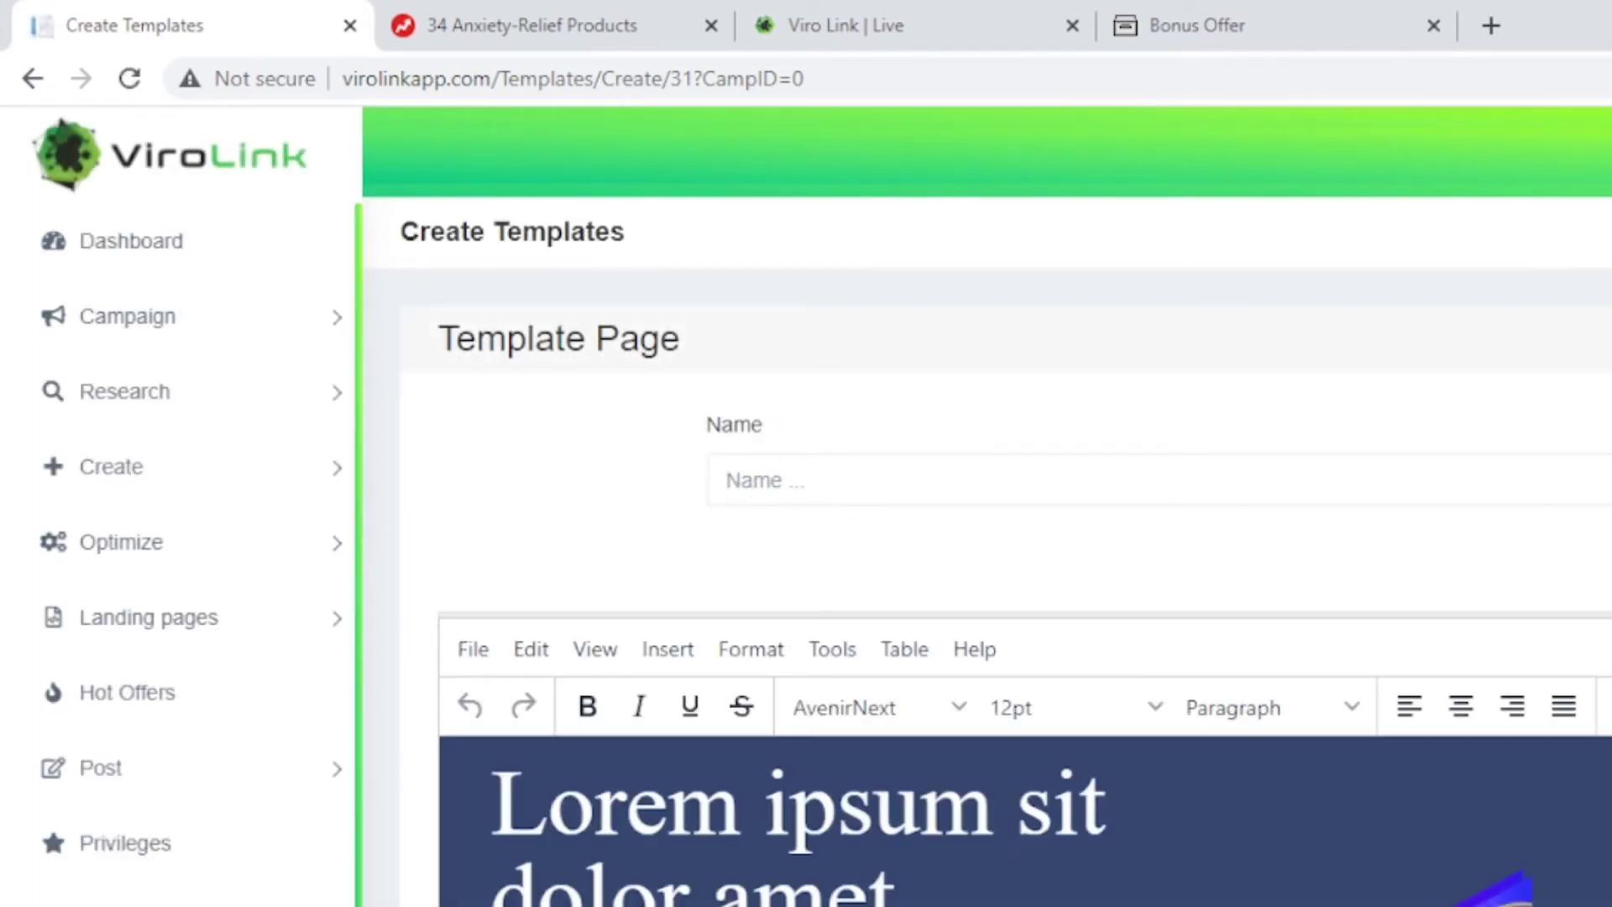
scroll(1024, 504, "down", 7)
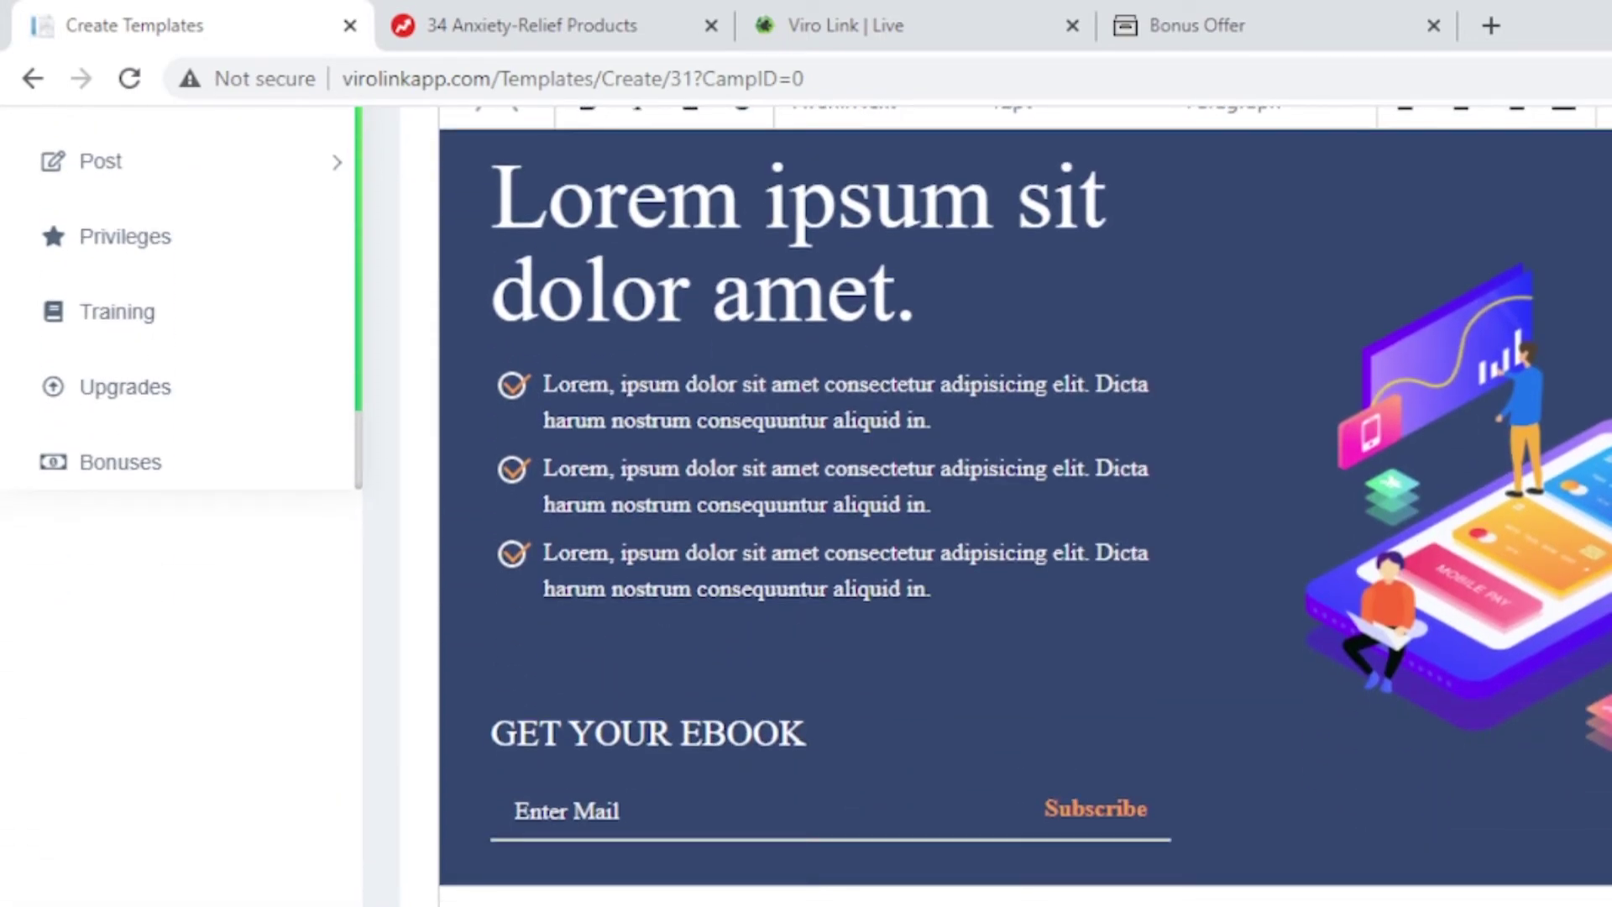
scroll(982, 504, "up", 7)
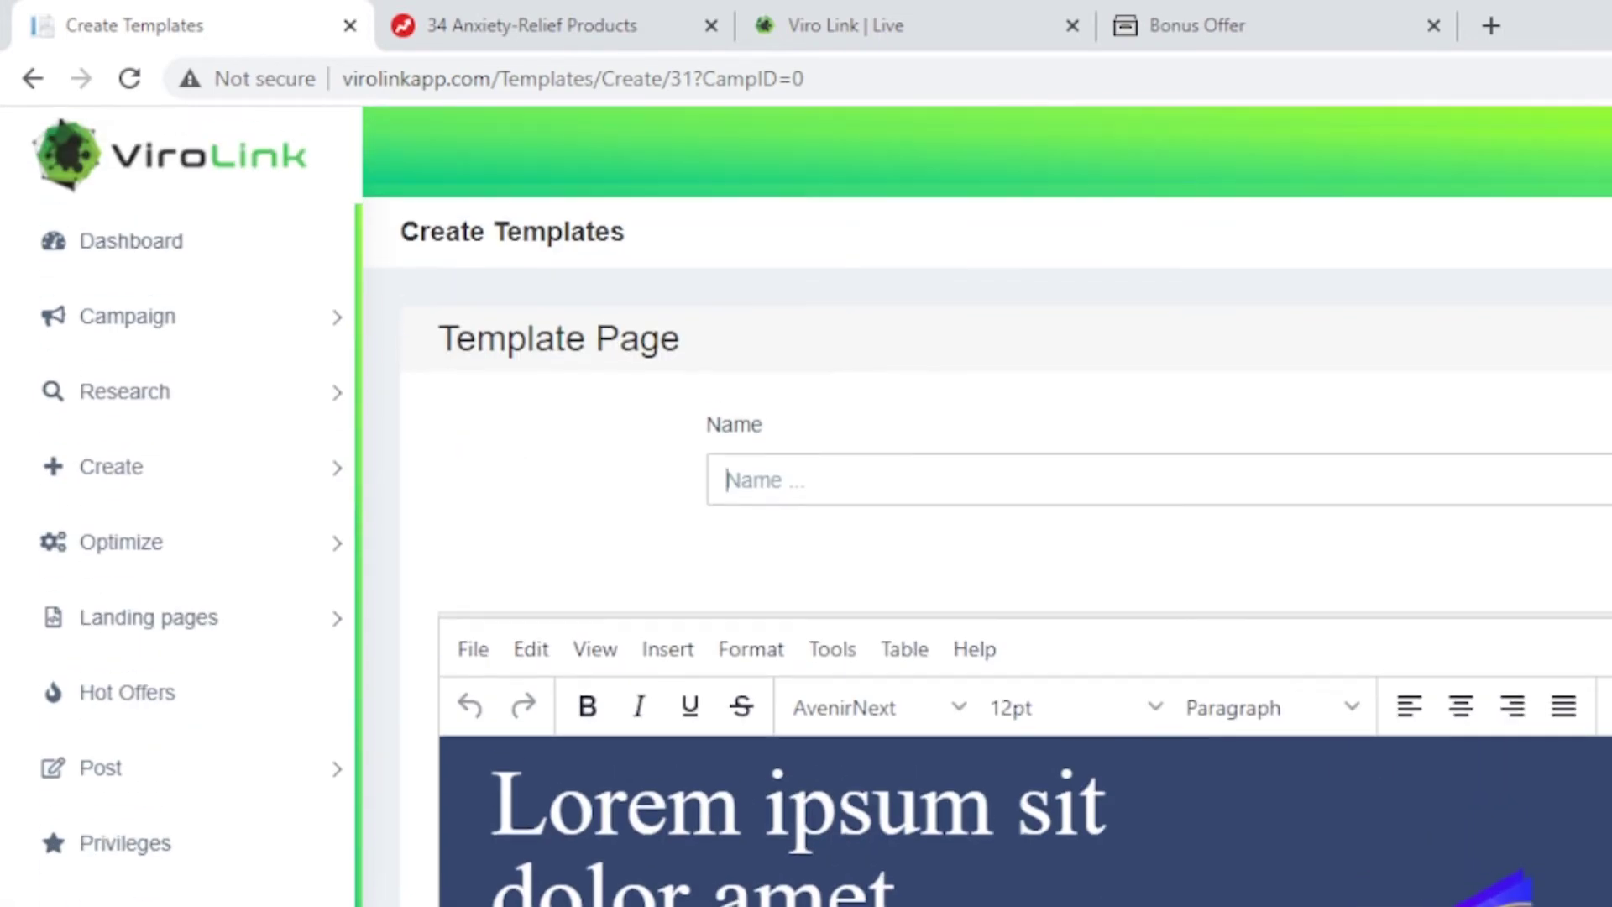
type("testing")
key("Tab")
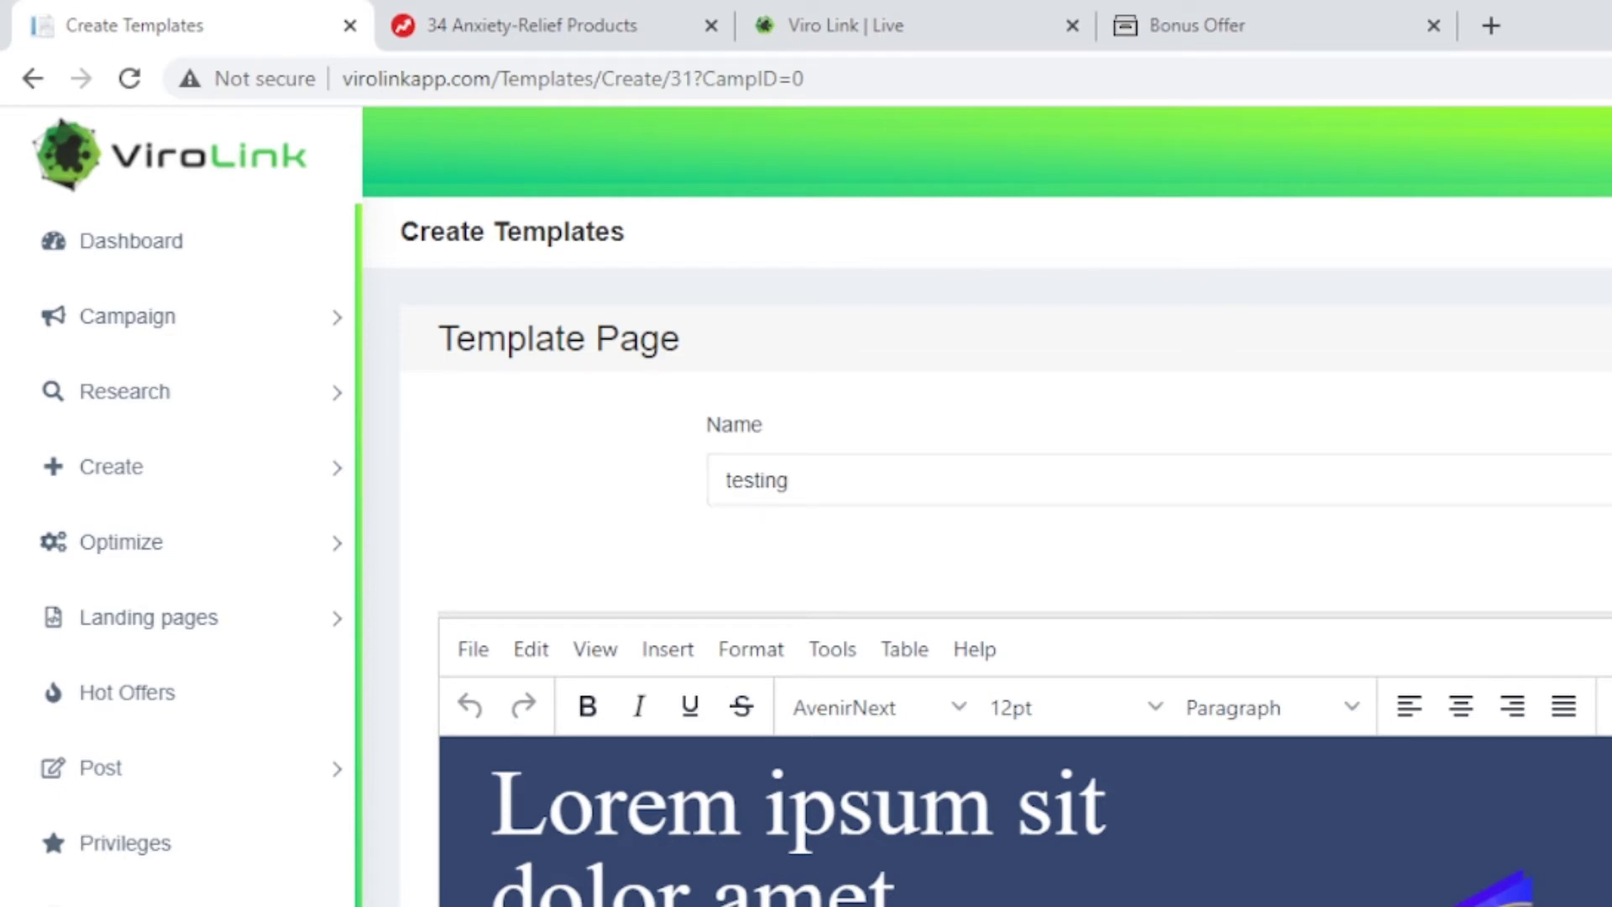
scroll(821, 507, "down", 7)
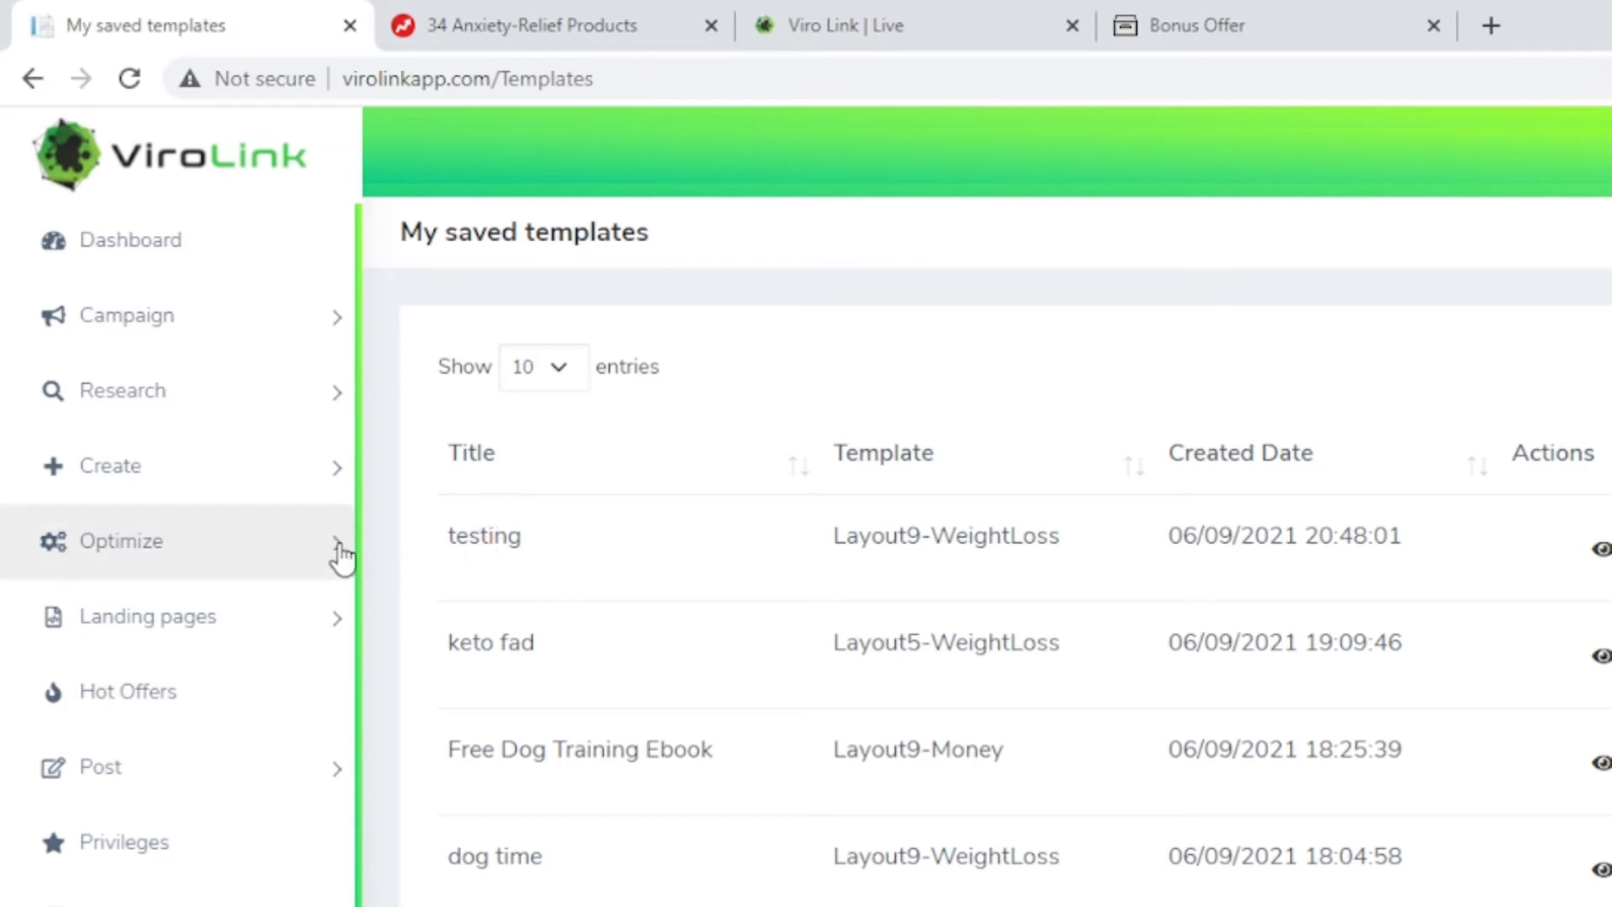
- Open Create > Design new pin and start the magic-wand image generator
left_click(340, 479)
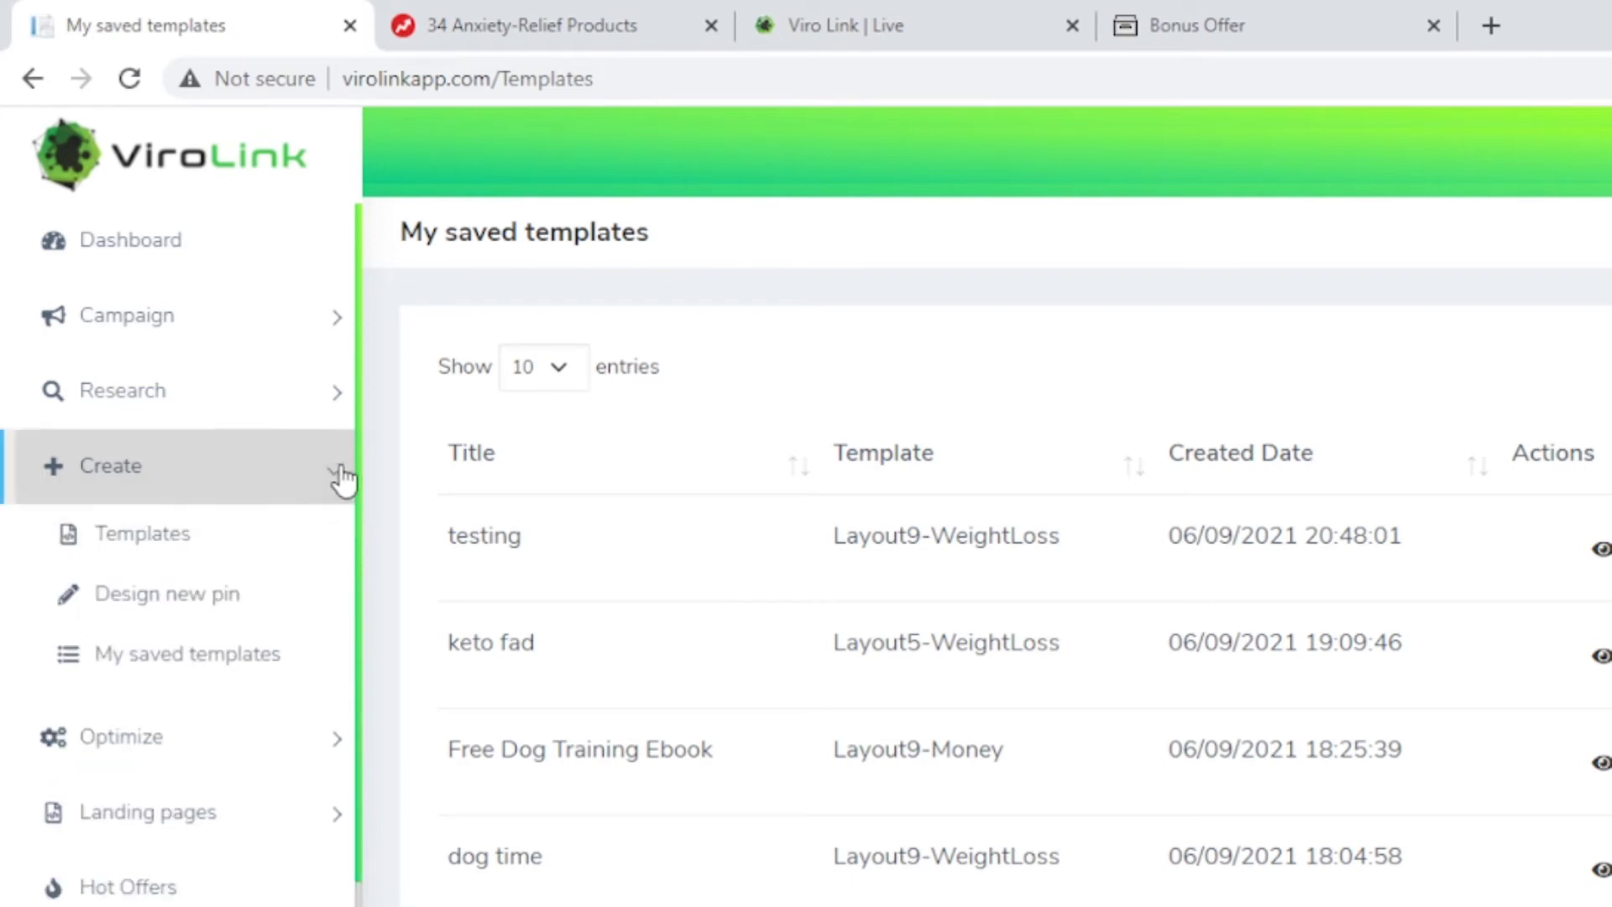
left_click(265, 604)
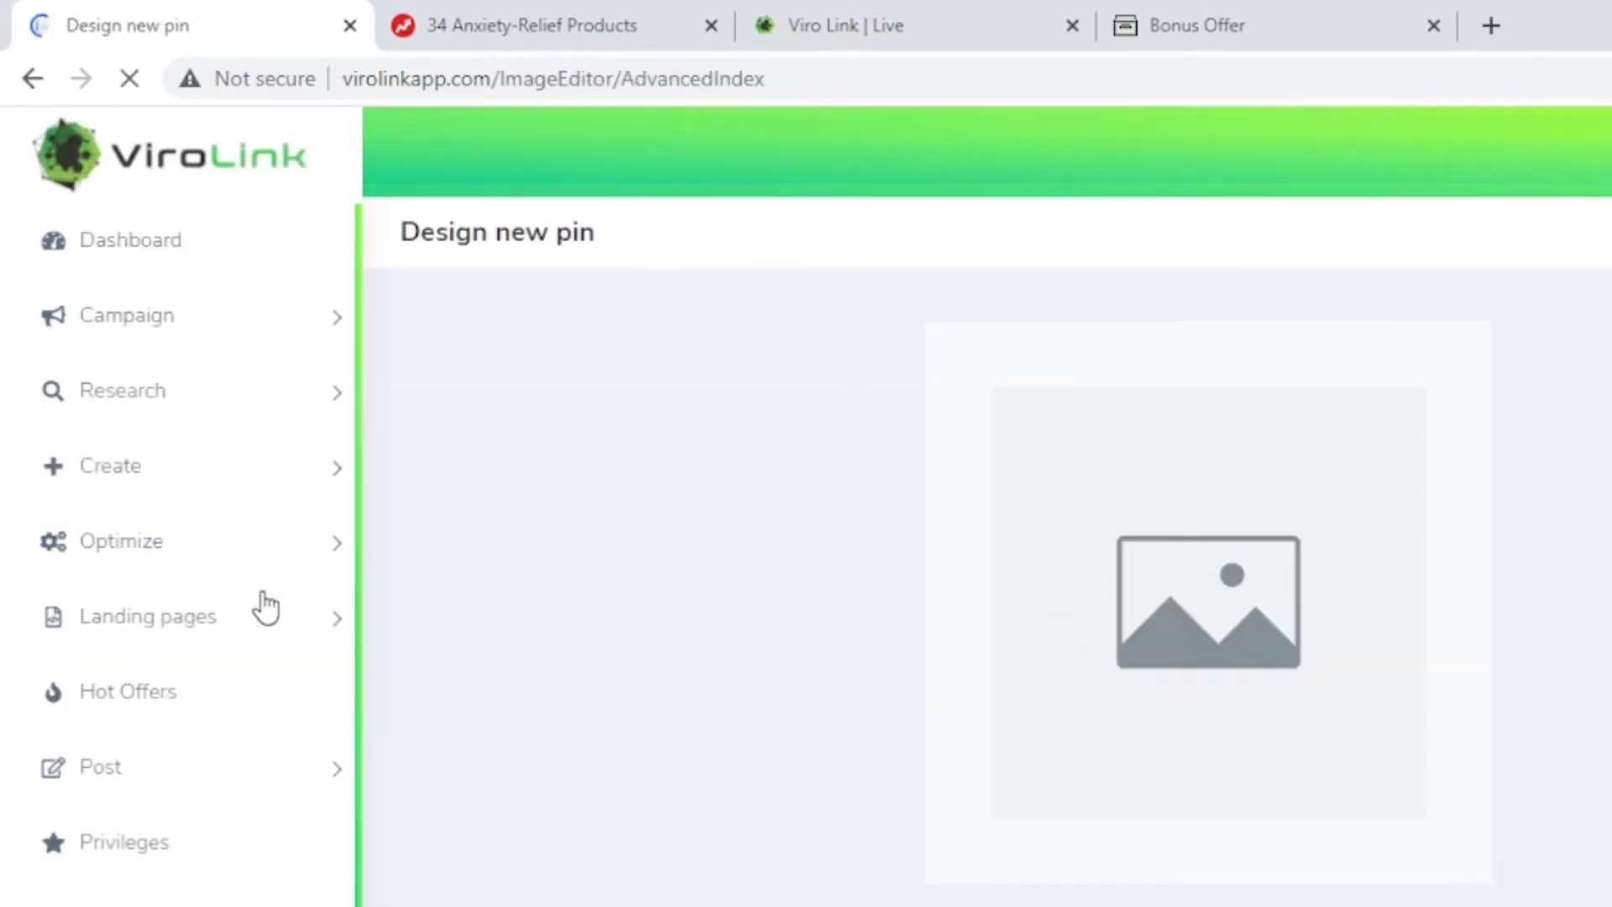
left_click(1270, 585)
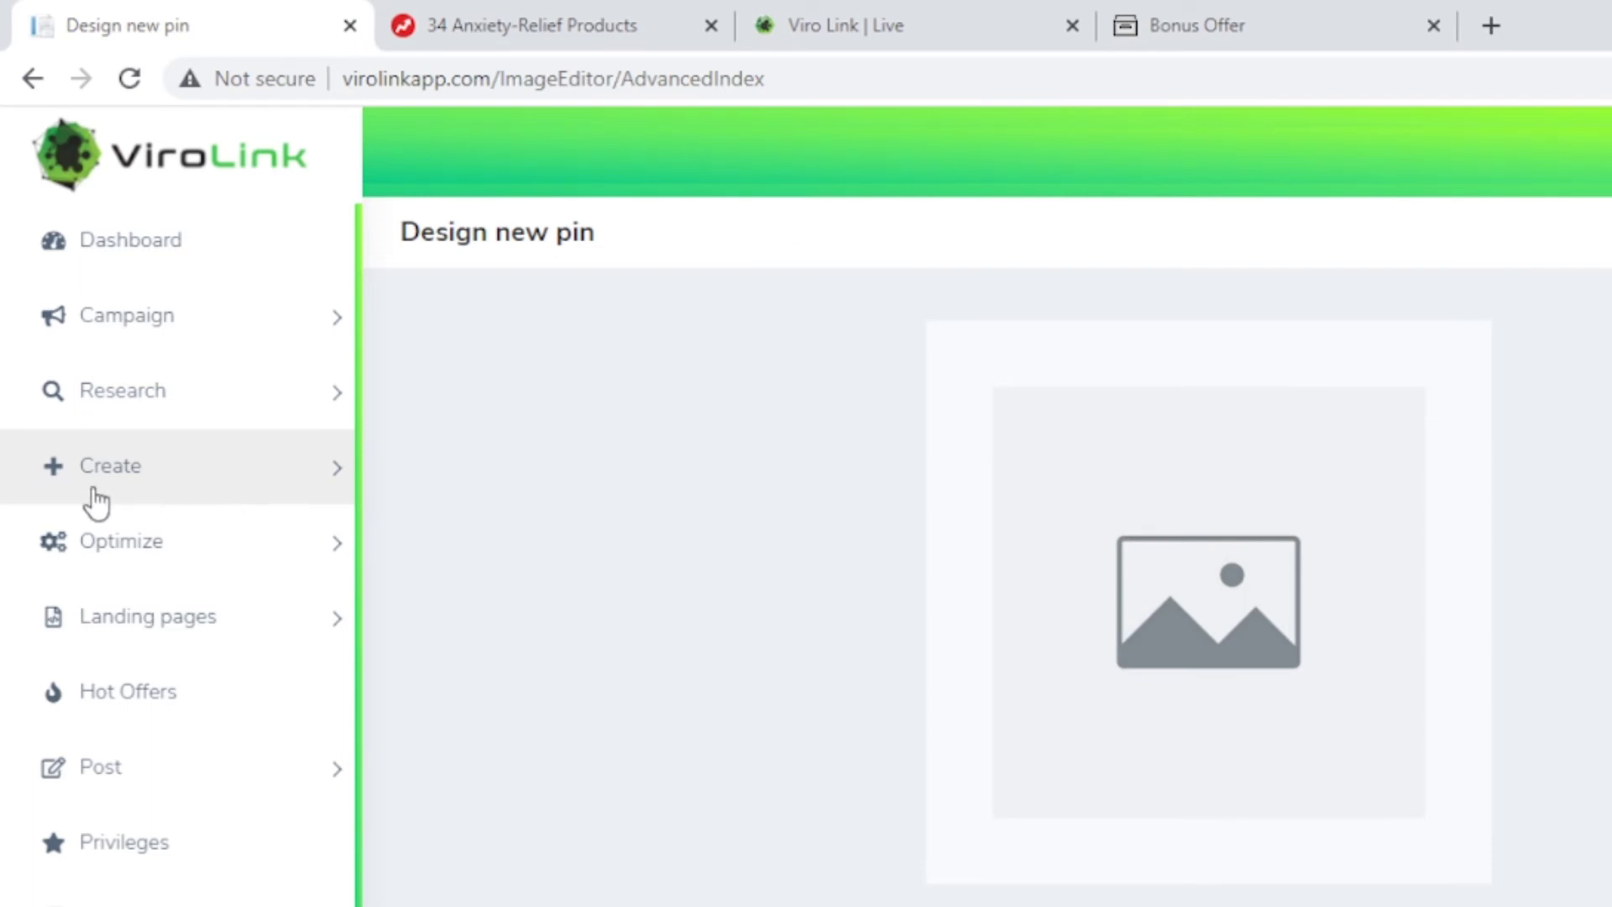
- Open Optimize > Hashtags and search hashtags for 'chakra'
left_click(339, 554)
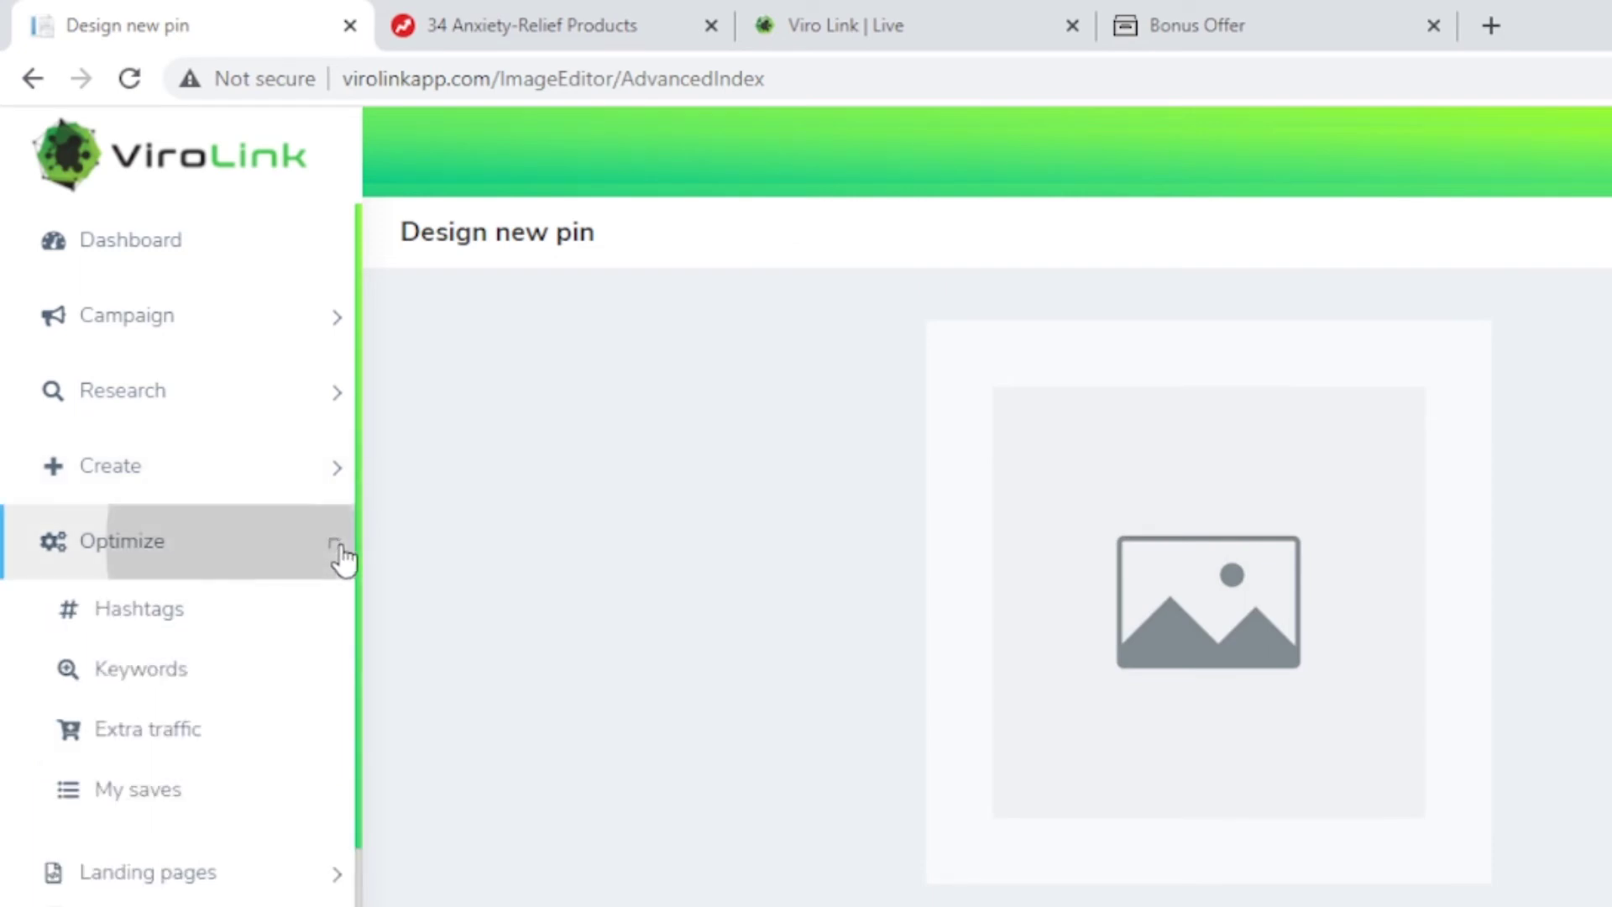
left_click(174, 629)
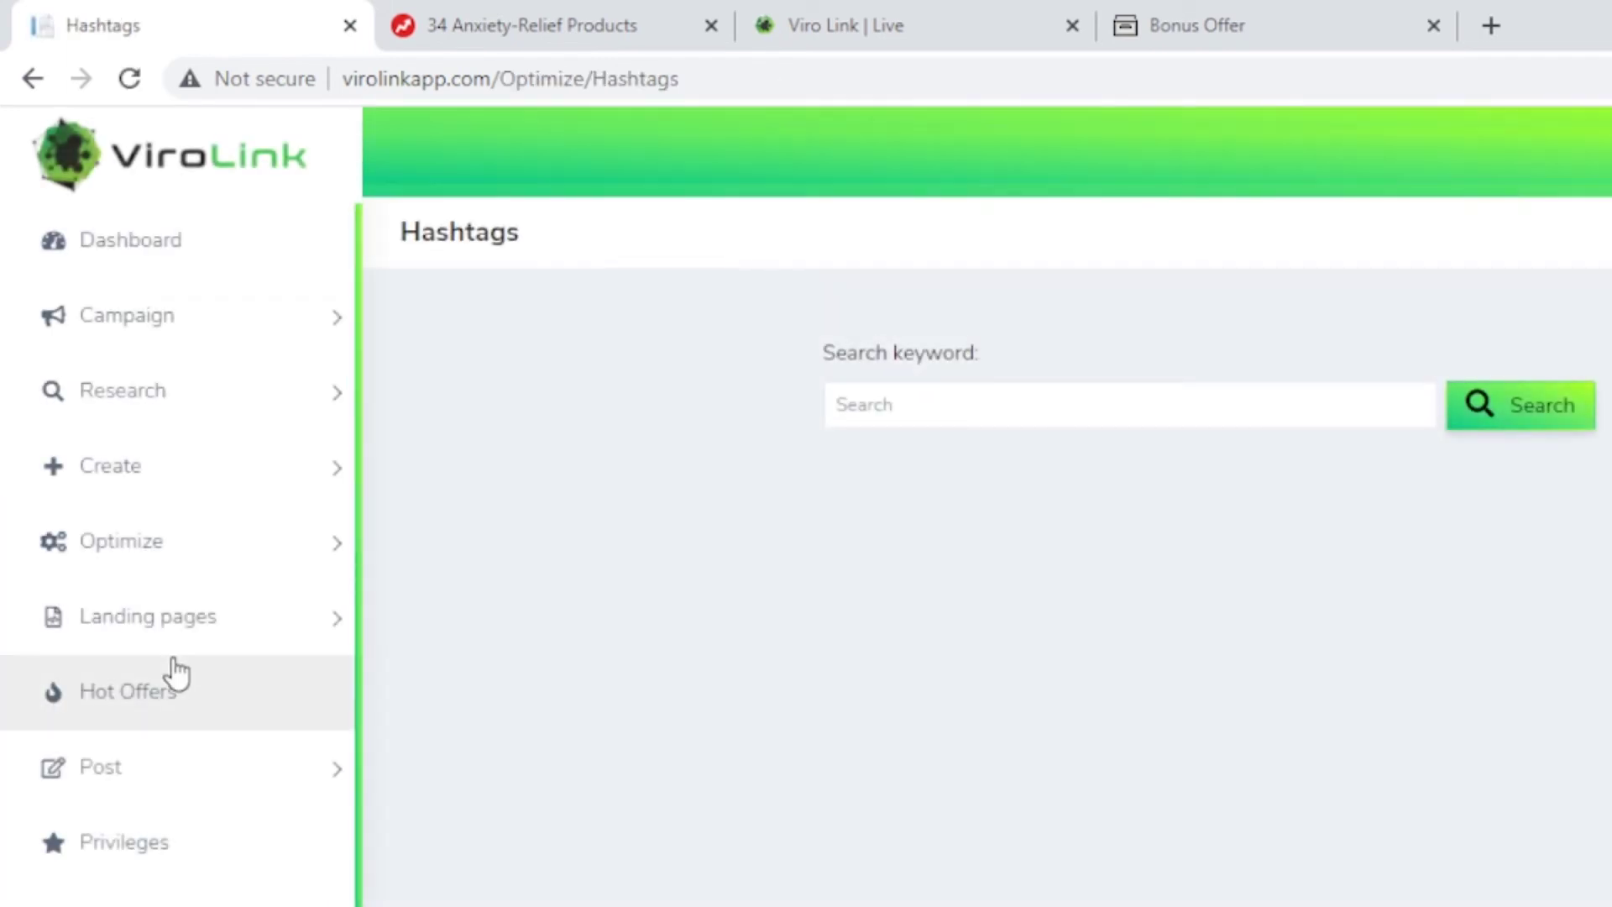
left_click(937, 401)
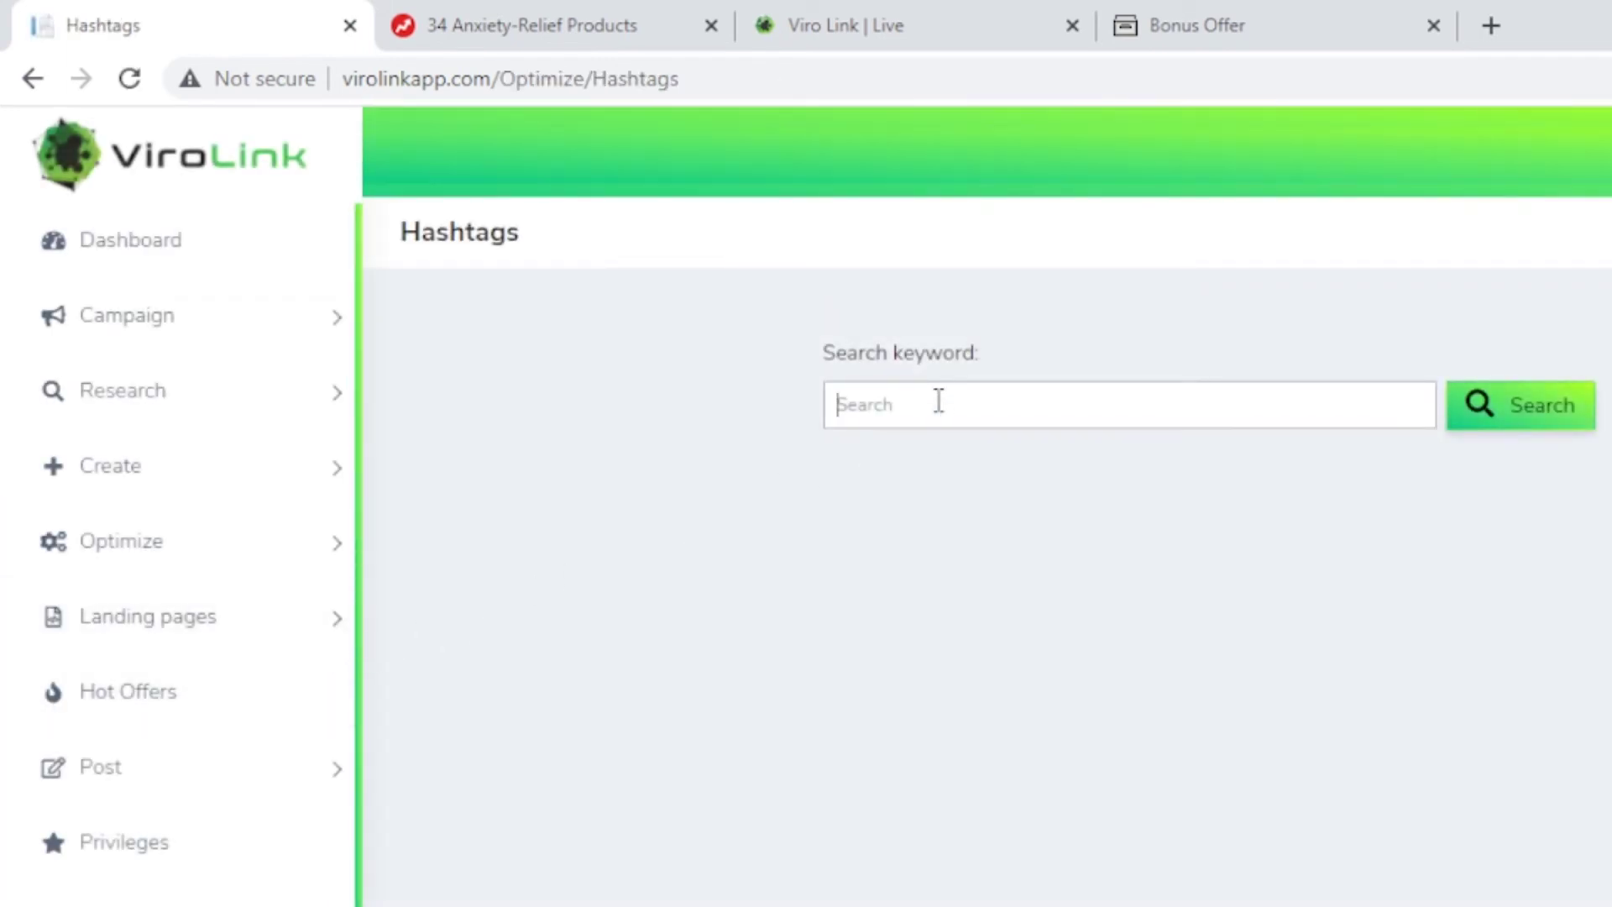
type("chakra")
left_click(1505, 426)
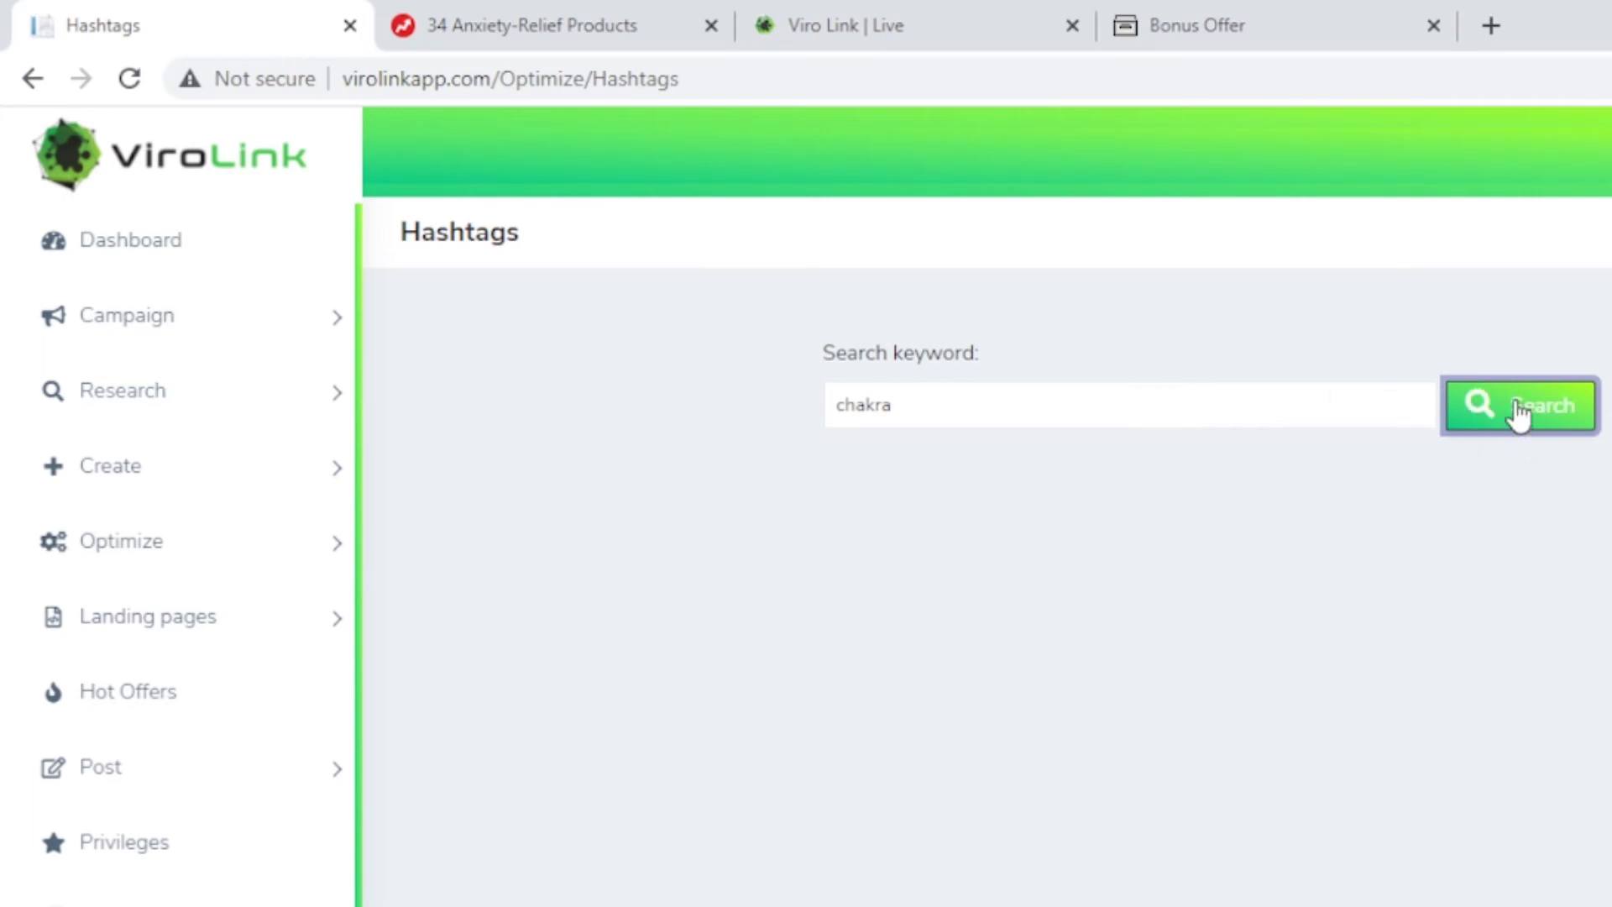
- Replace the hashtag keyword with 'anxiety' and search again
left_click(937, 411)
key("BackSpace")
key("BackSpace")
key("BackSpace")
type("anxiety")
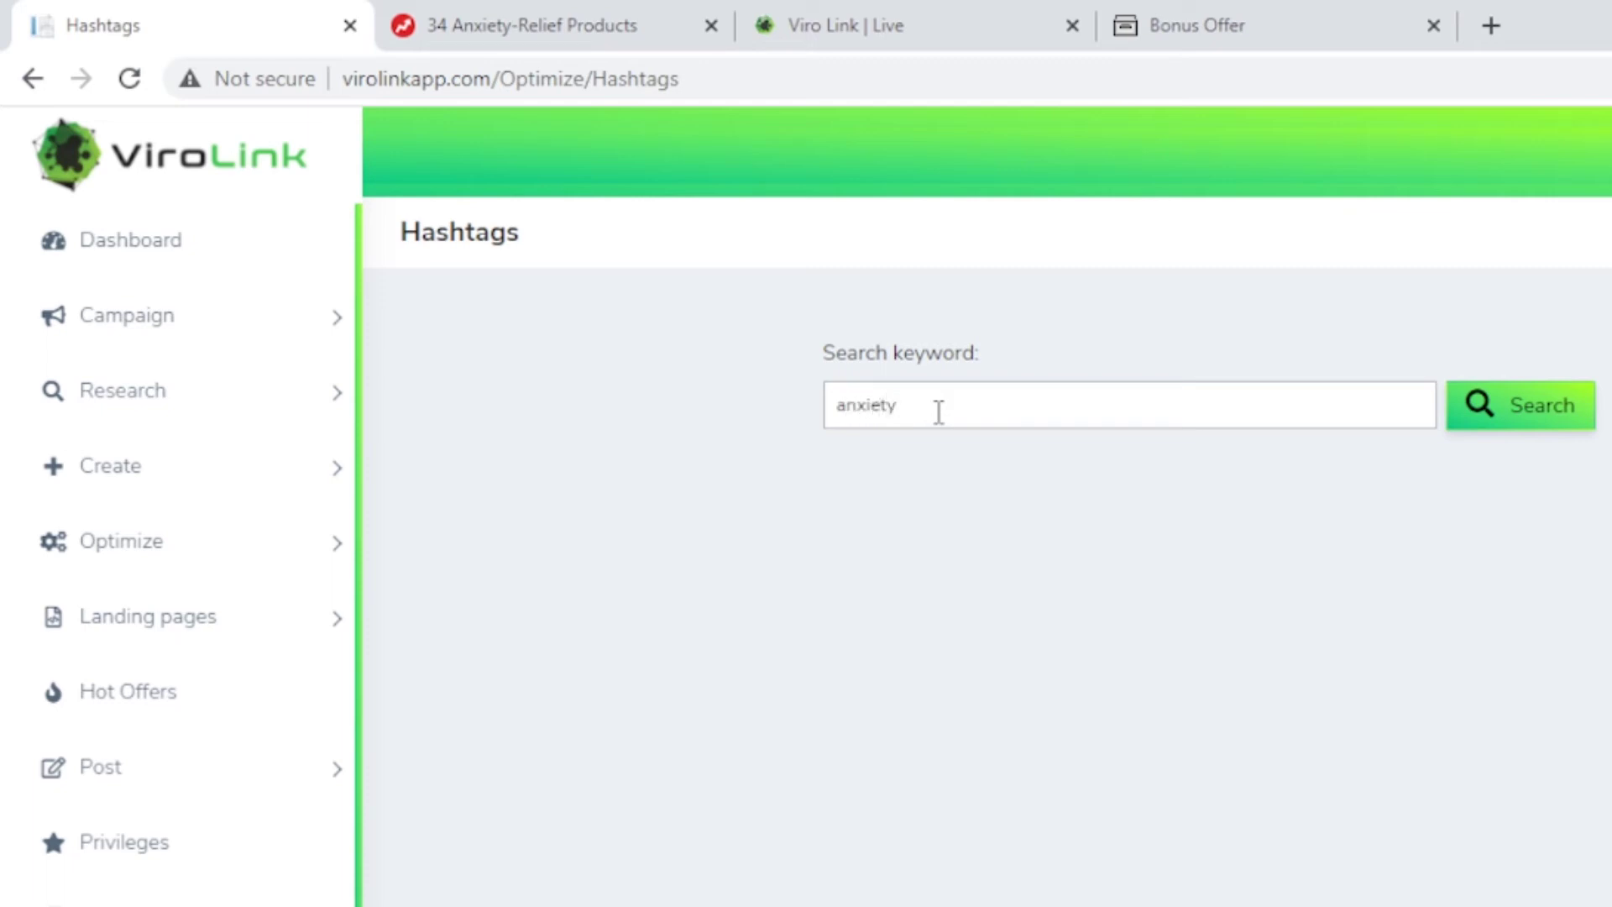
left_click(1551, 411)
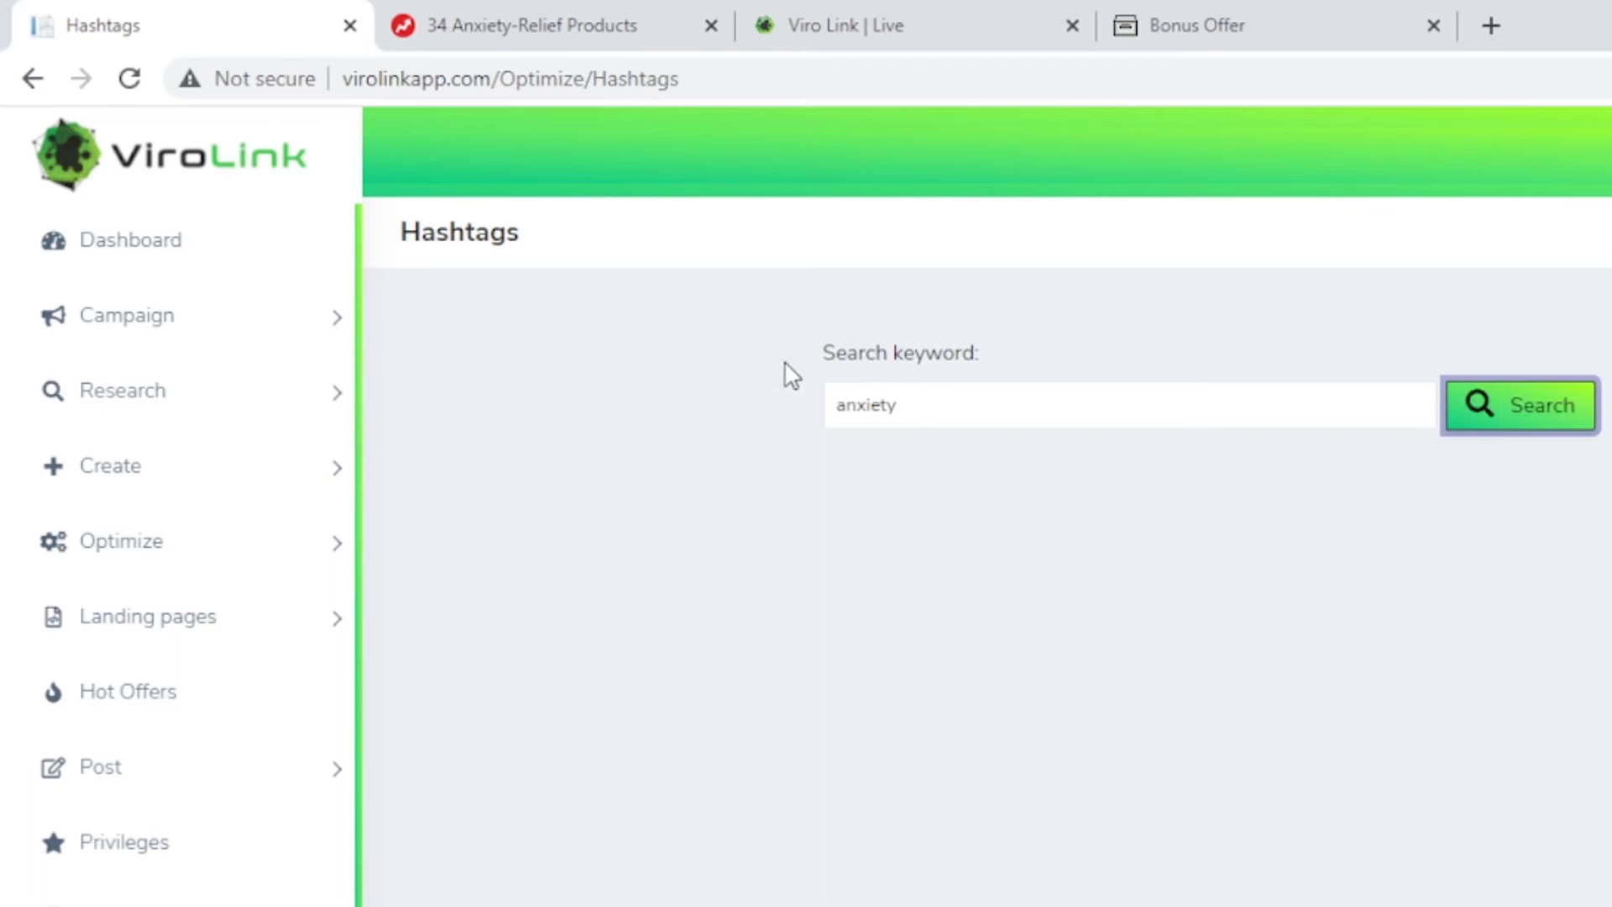
left_click(870, 404)
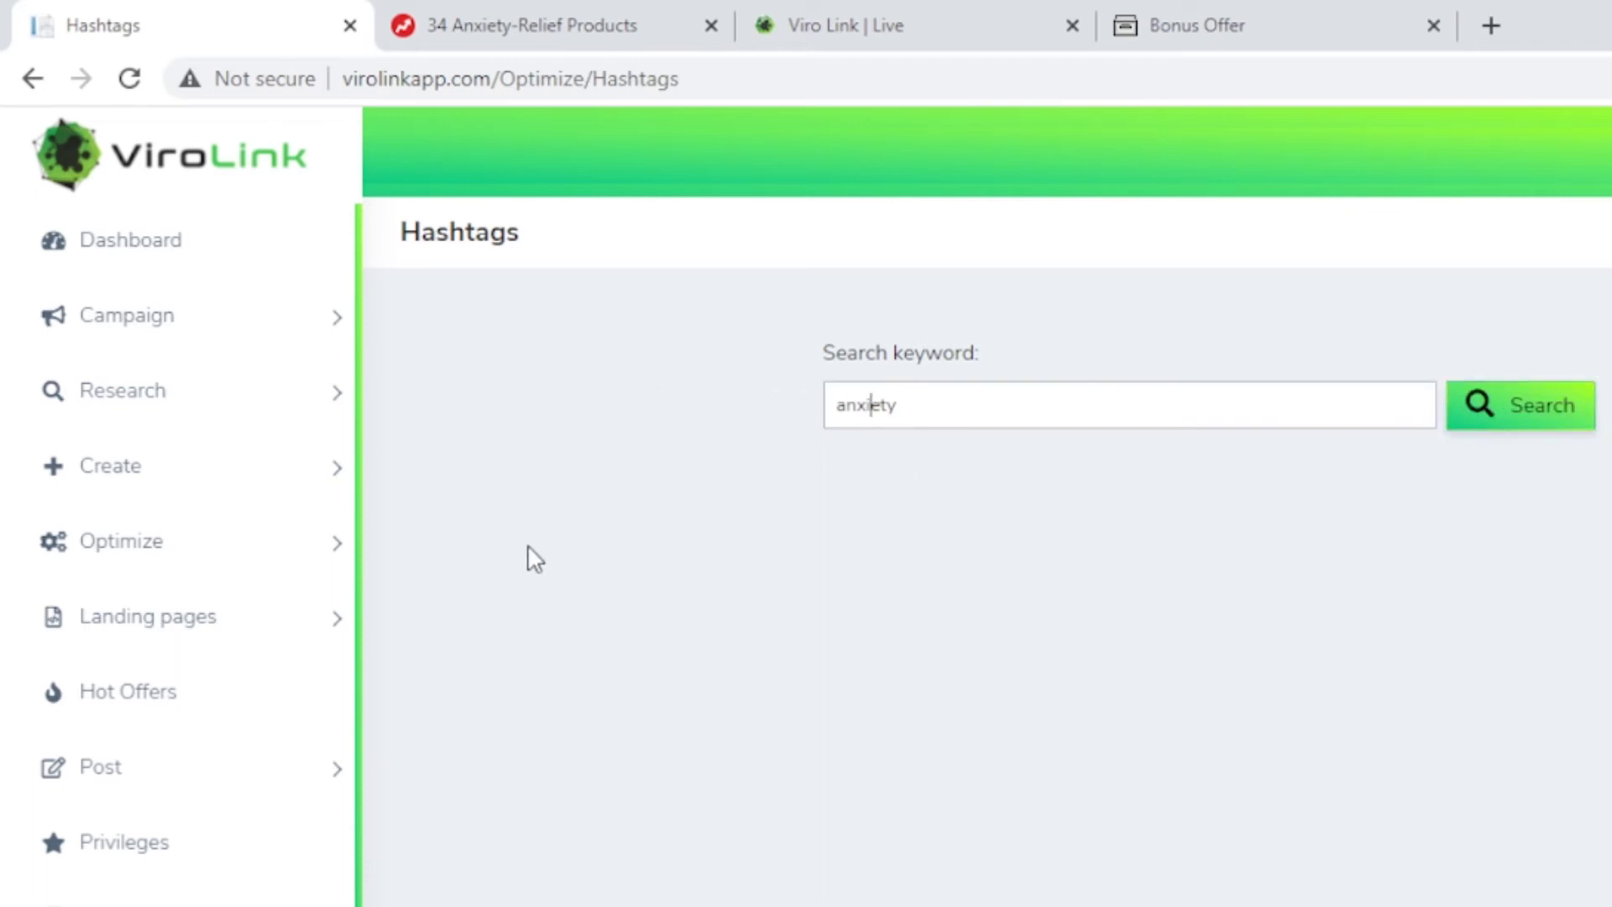
left_click(332, 553)
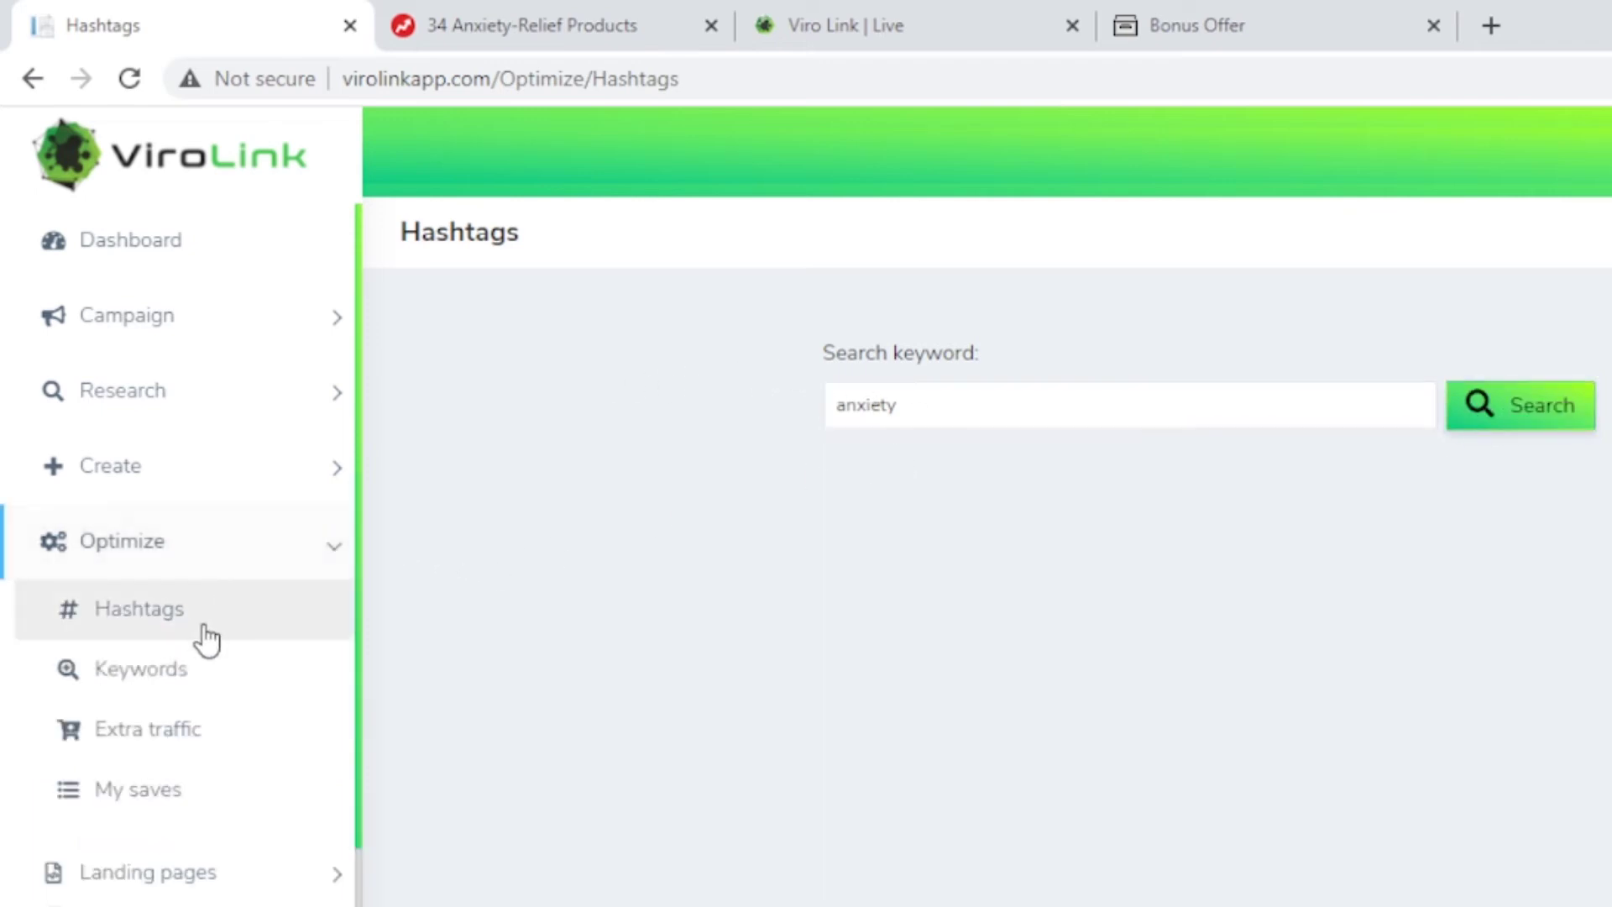
- Open the Keywords page and search keywords for 'anxiety'
left_click(166, 690)
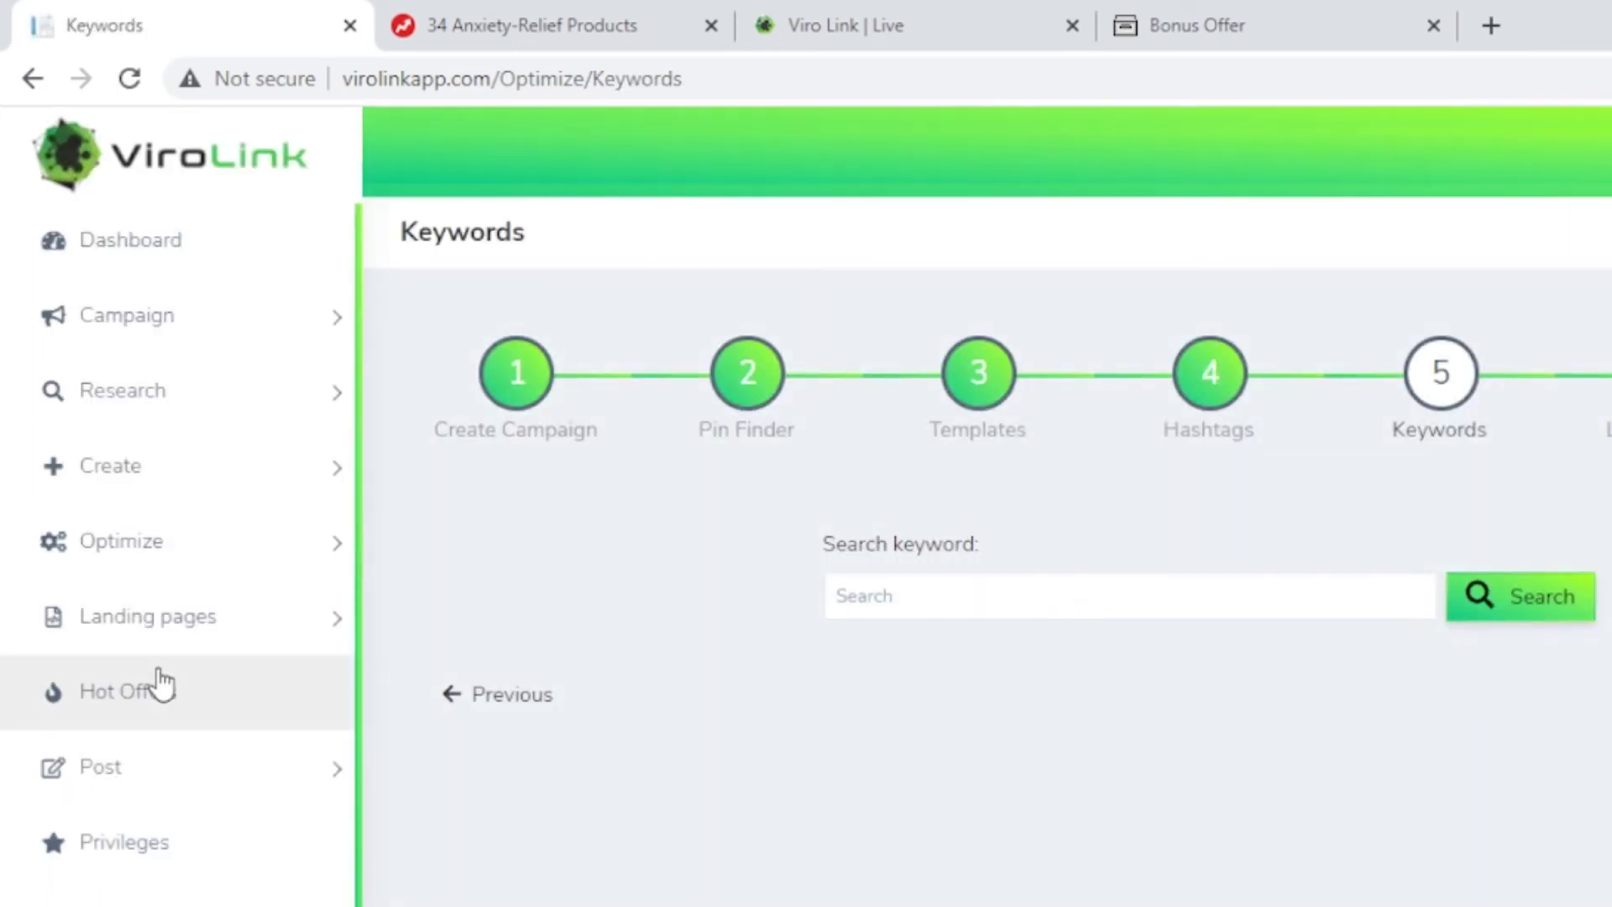
left_click(963, 601)
type("anxiety")
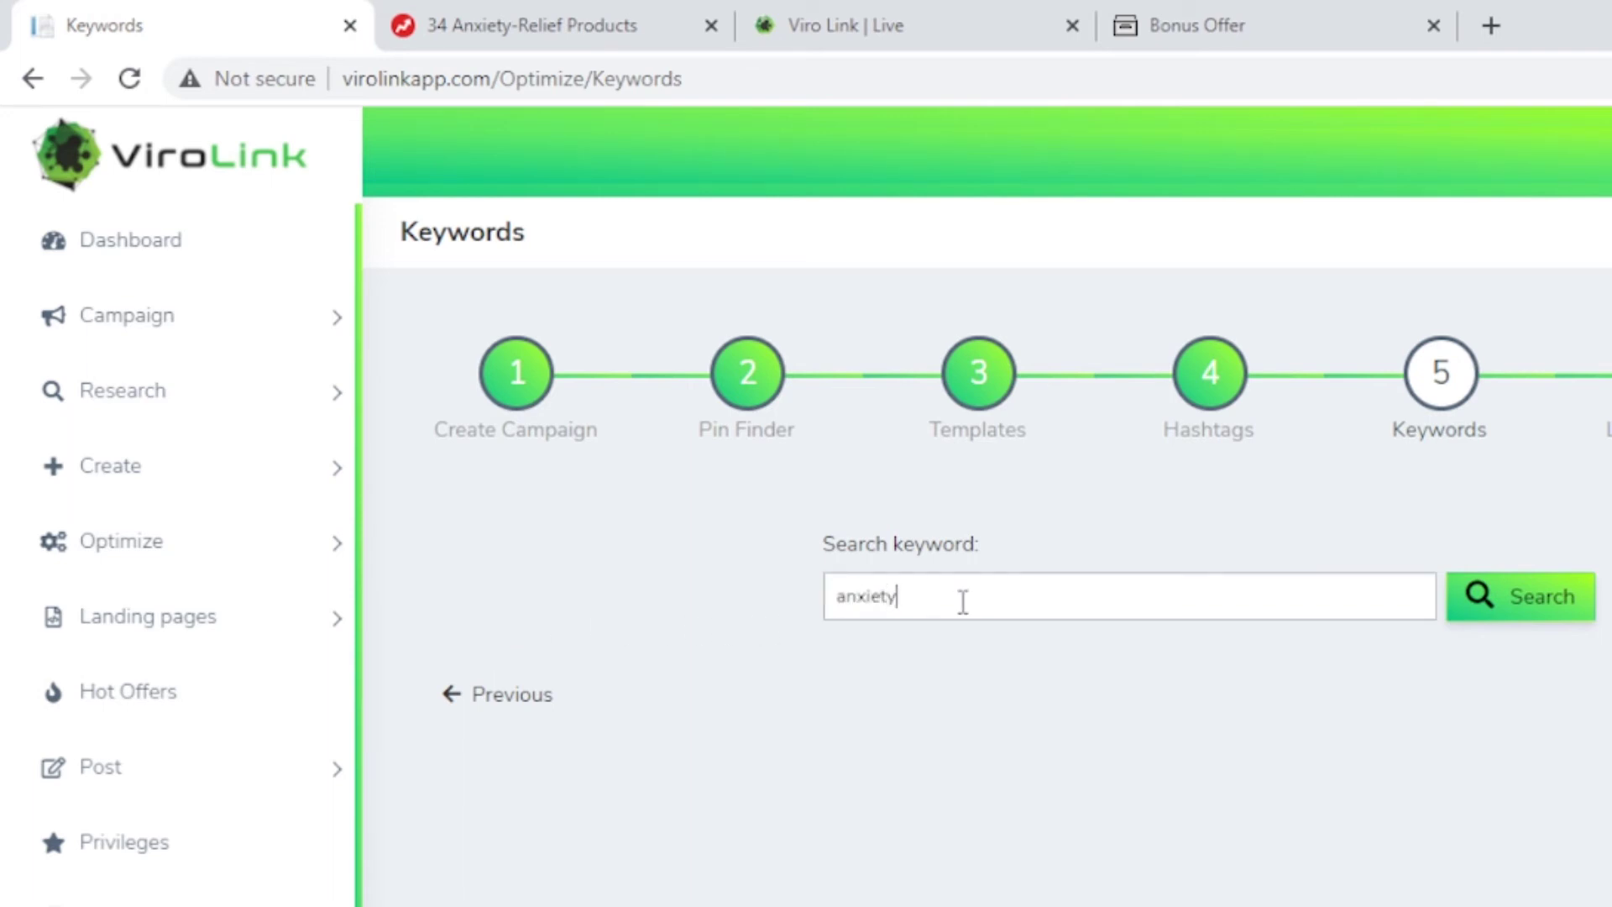
left_click(1503, 607)
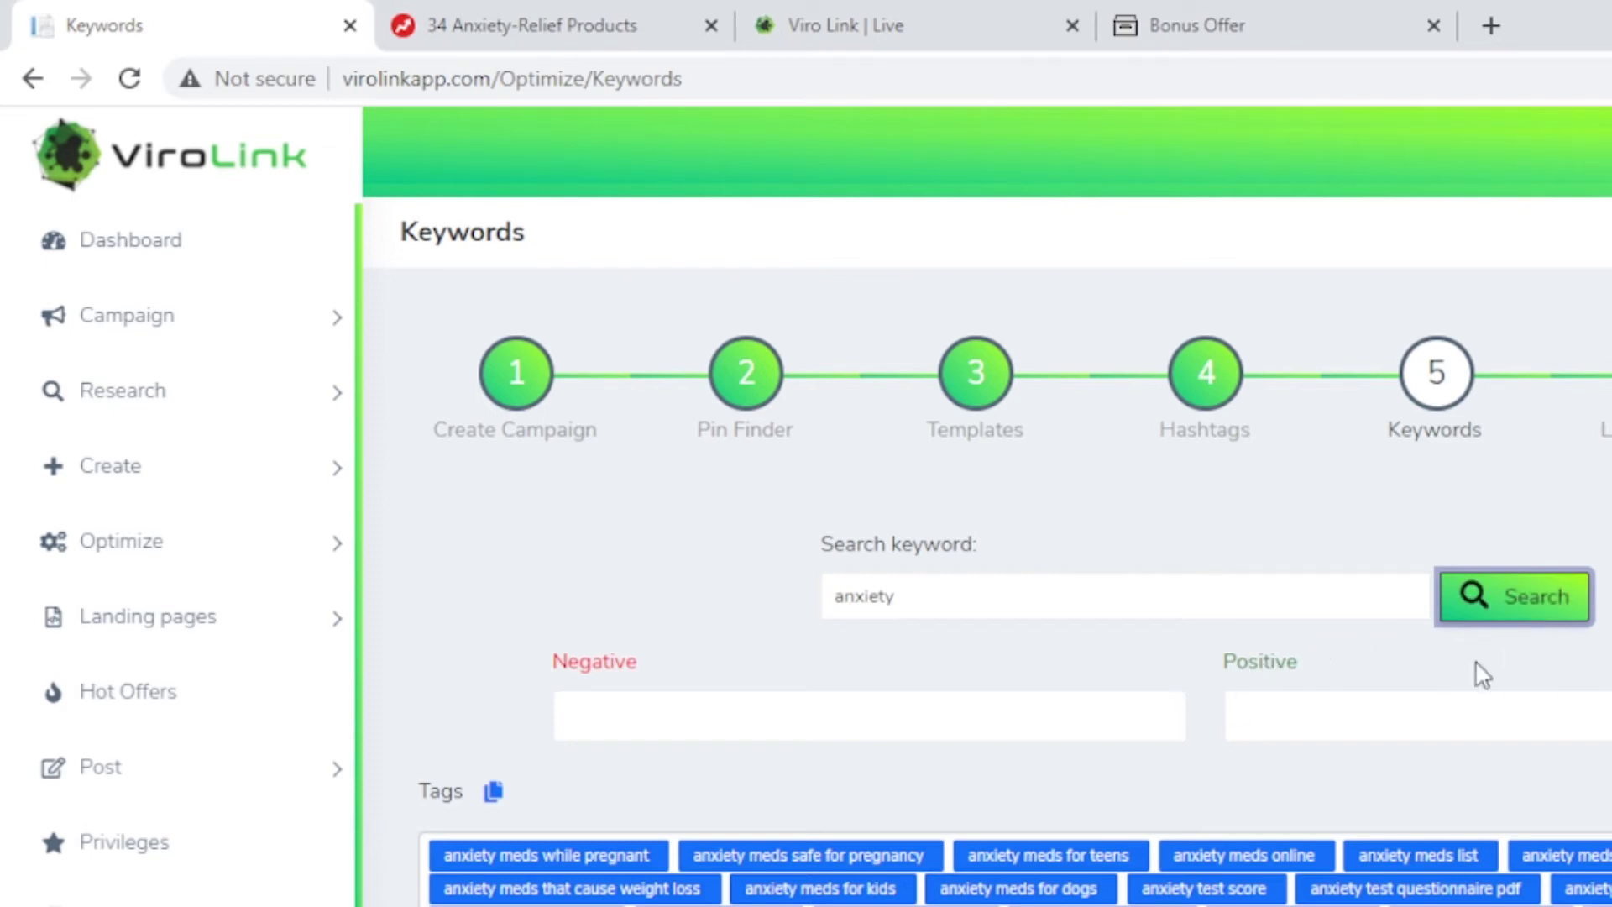
- Replace the keyword with 'chakra' and run the keyword search
left_click(1070, 597)
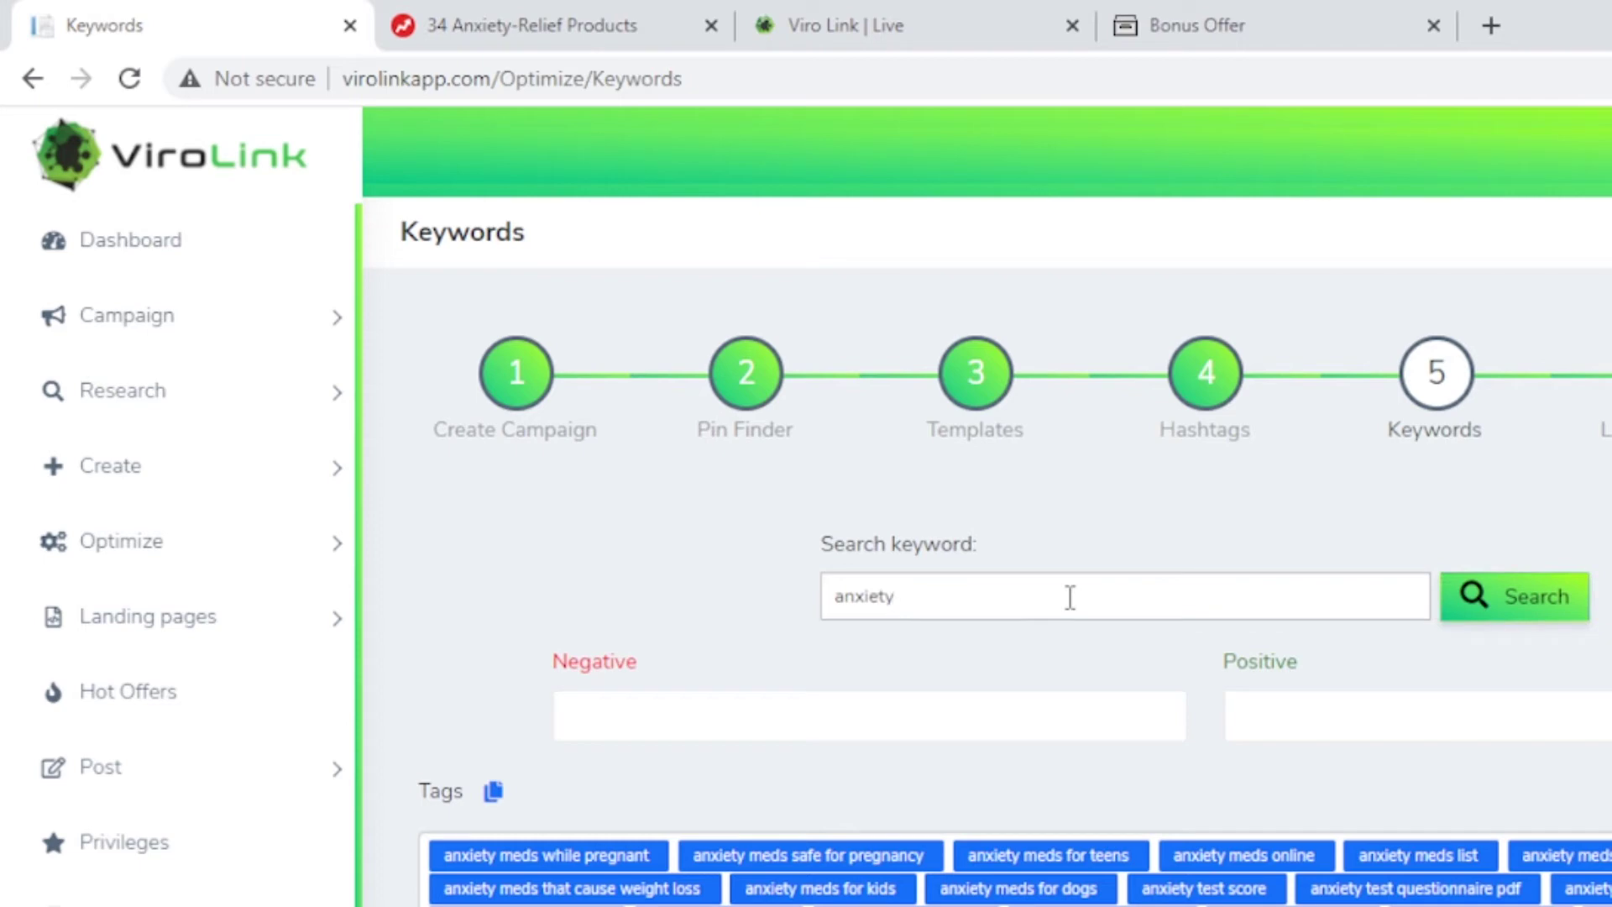
key("BackSpace")
key("BackSpace")
key("BackSpace")
key("BackSpace")
type("chalk")
type("a")
key("BackSpace")
type("krab")
left_click(1492, 605)
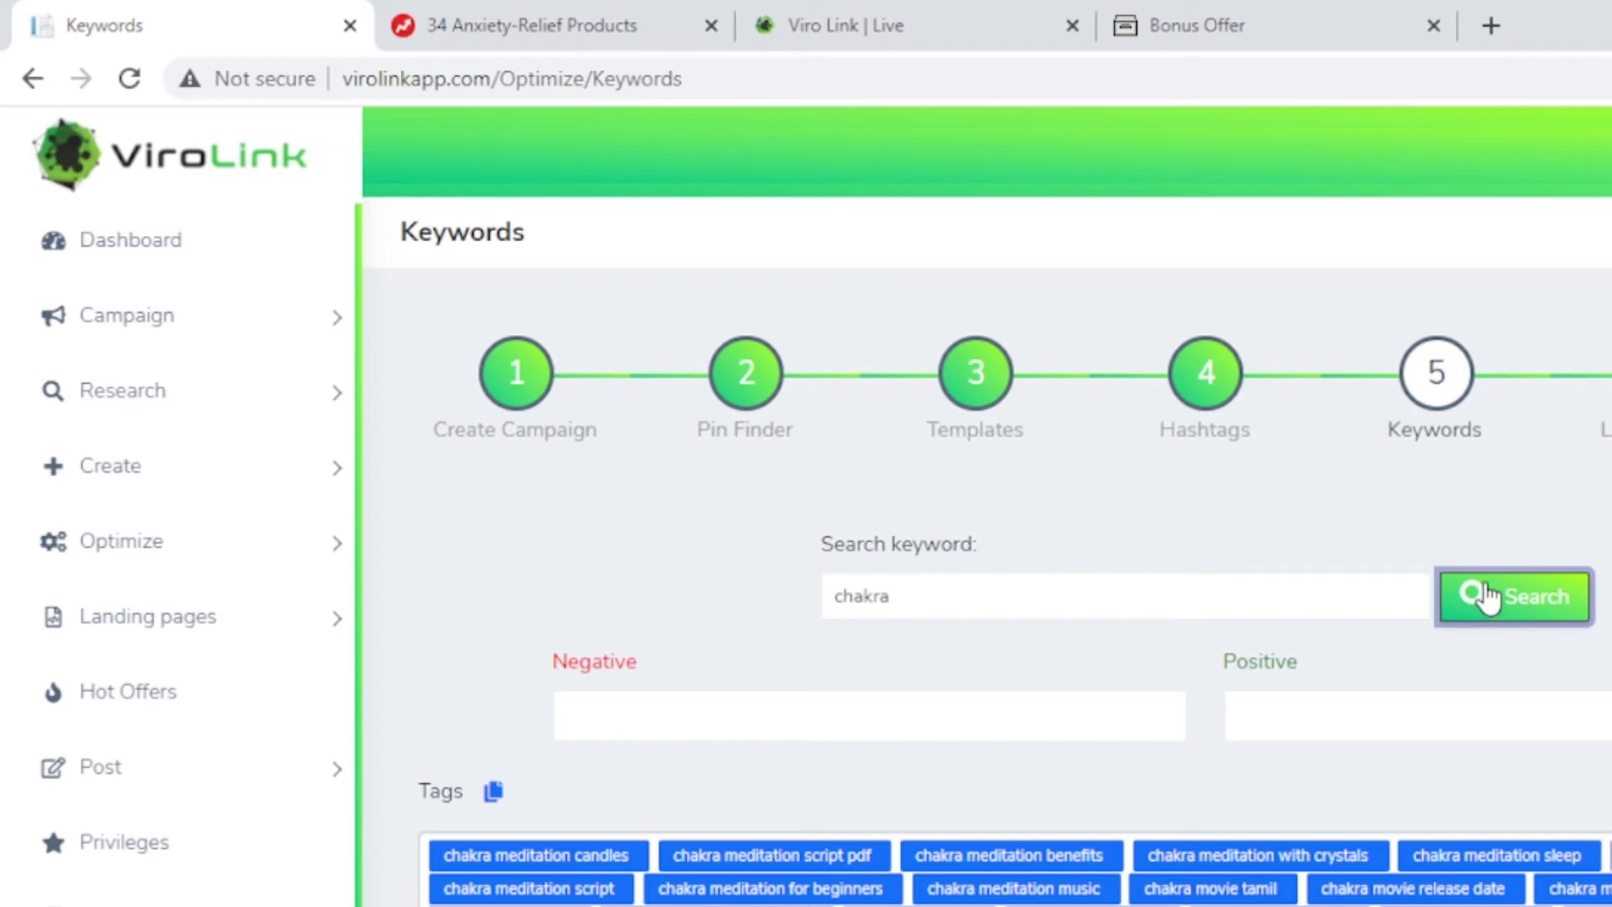
left_click(1484, 590)
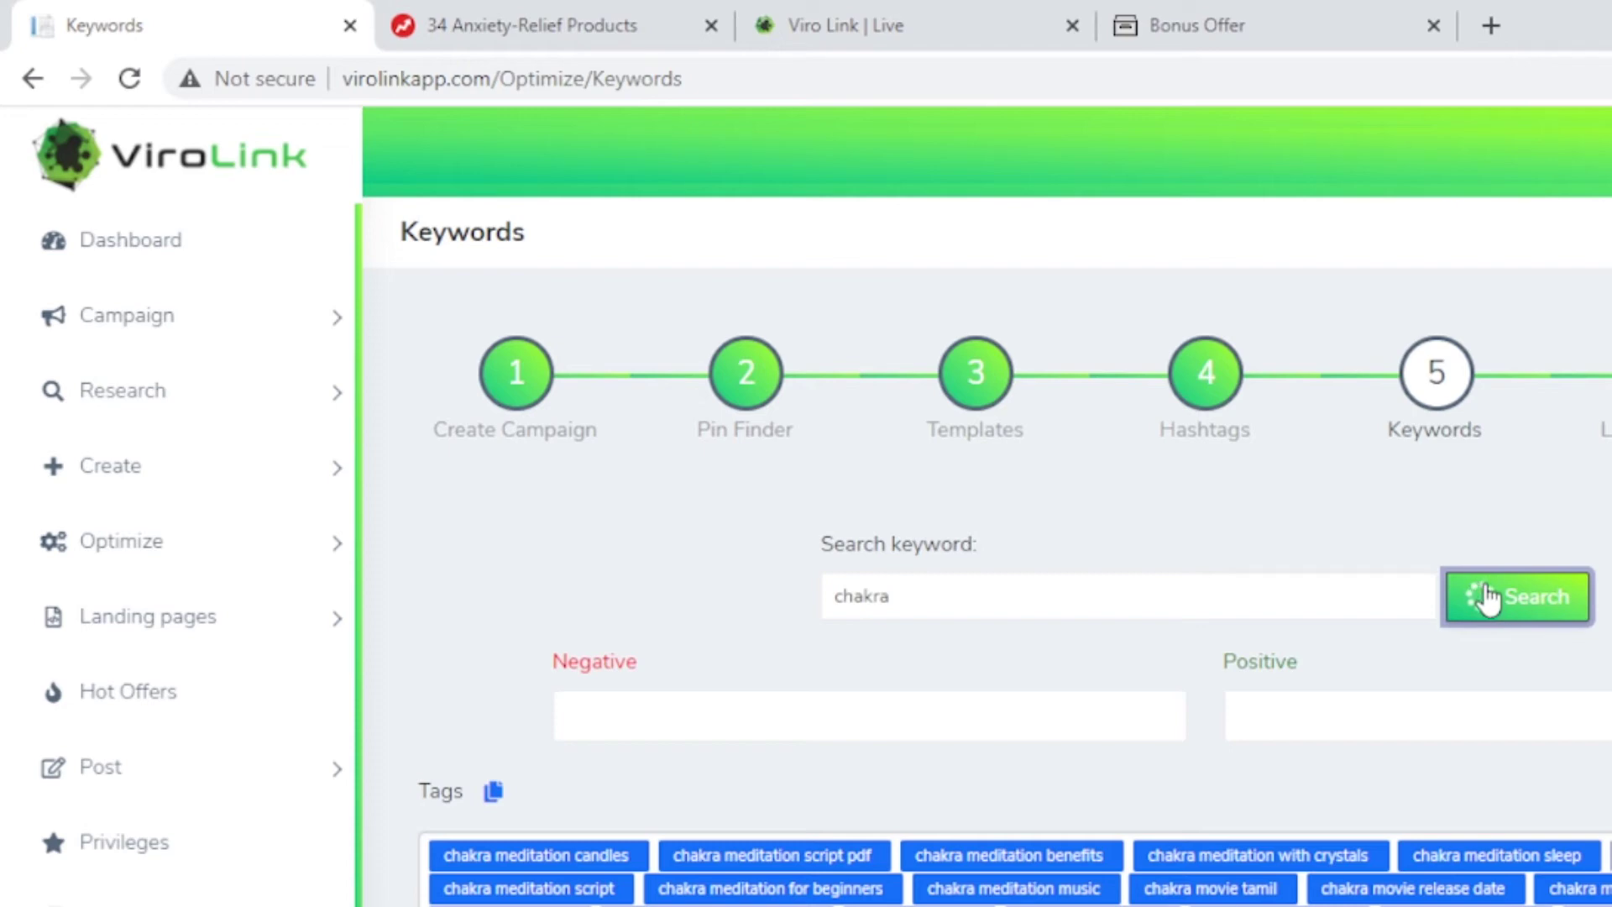
- Search keywords for 'weight-loss' to list tags like 'weight loss plateau keto'
left_click(1150, 585)
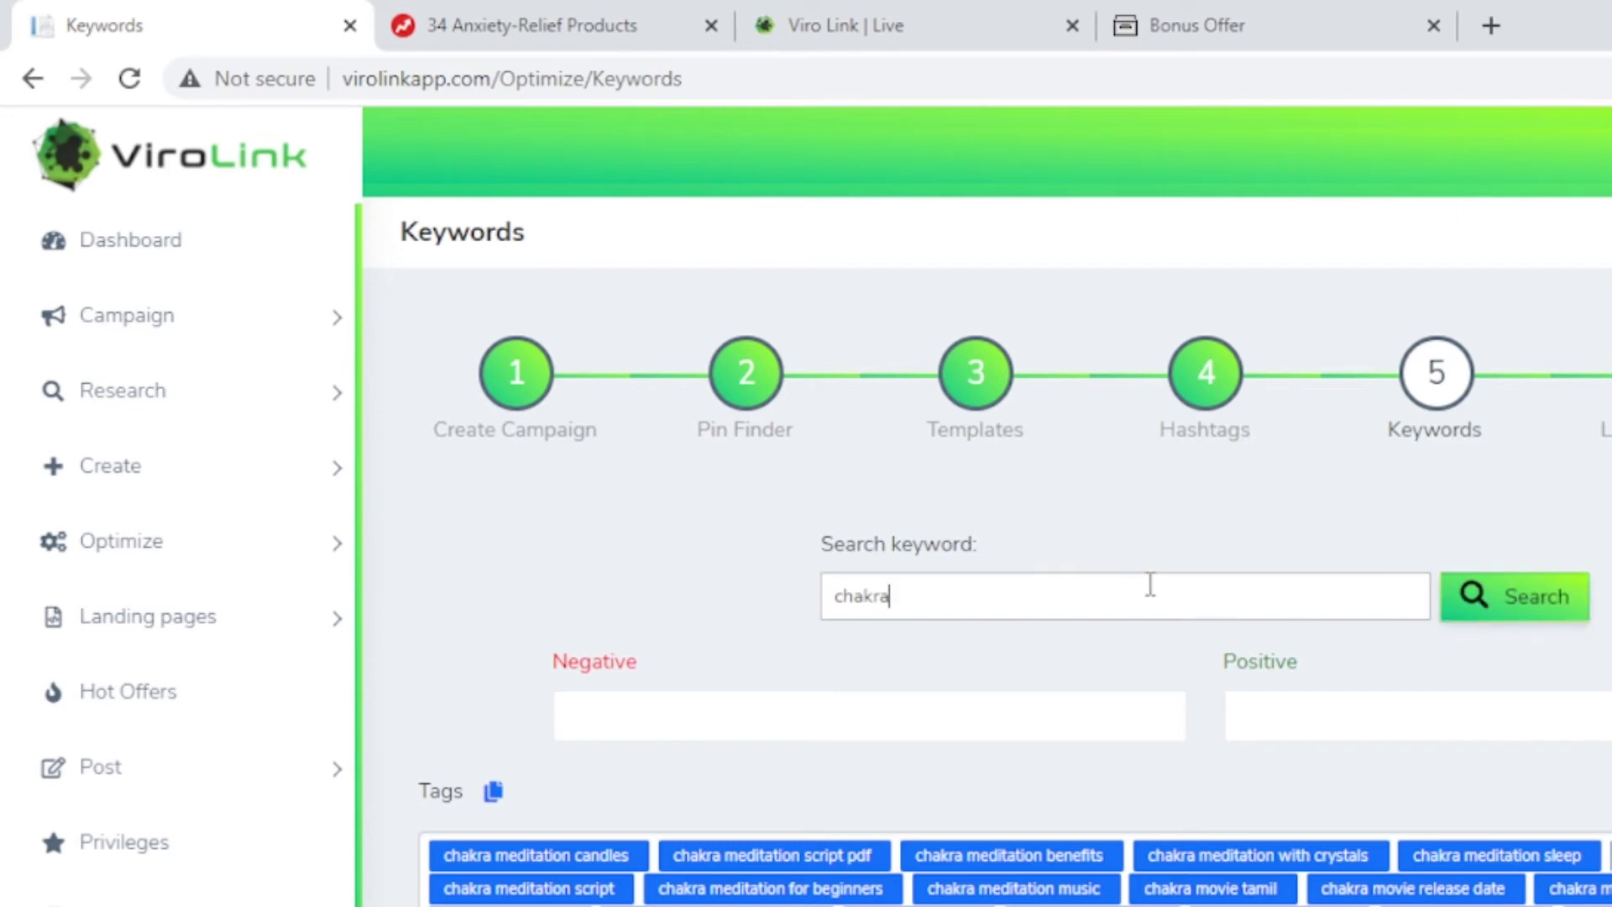
key("BackSpace")
key("BackSpace")
key("BackSpace")
type("weightloloss")
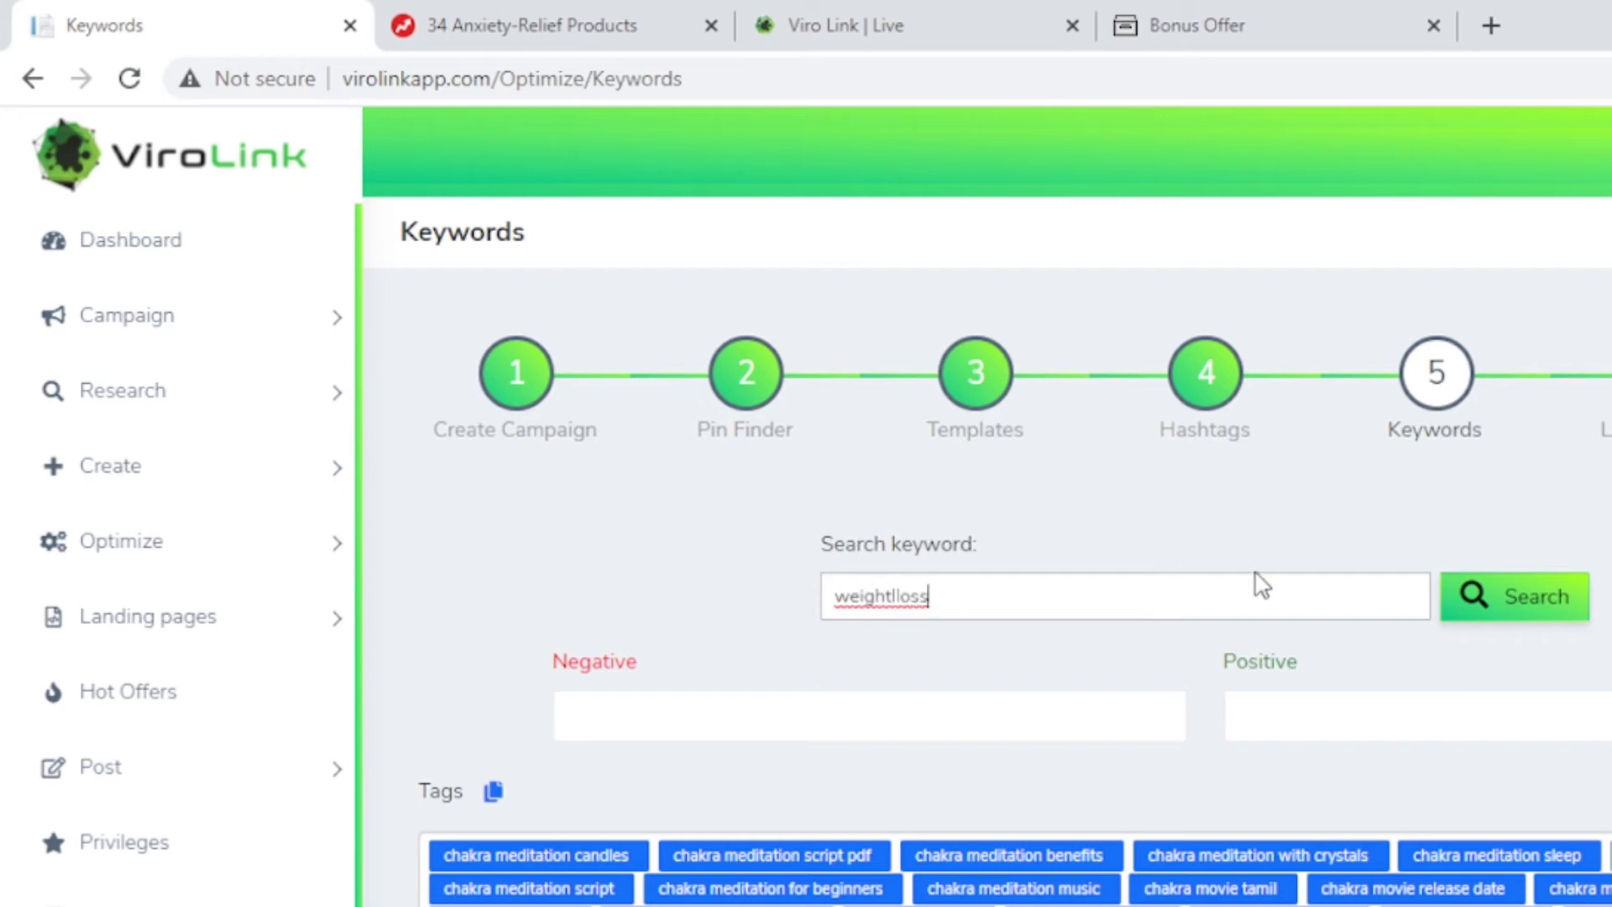
key("ctrl+a")
type("weight-loss")
left_click(1503, 609)
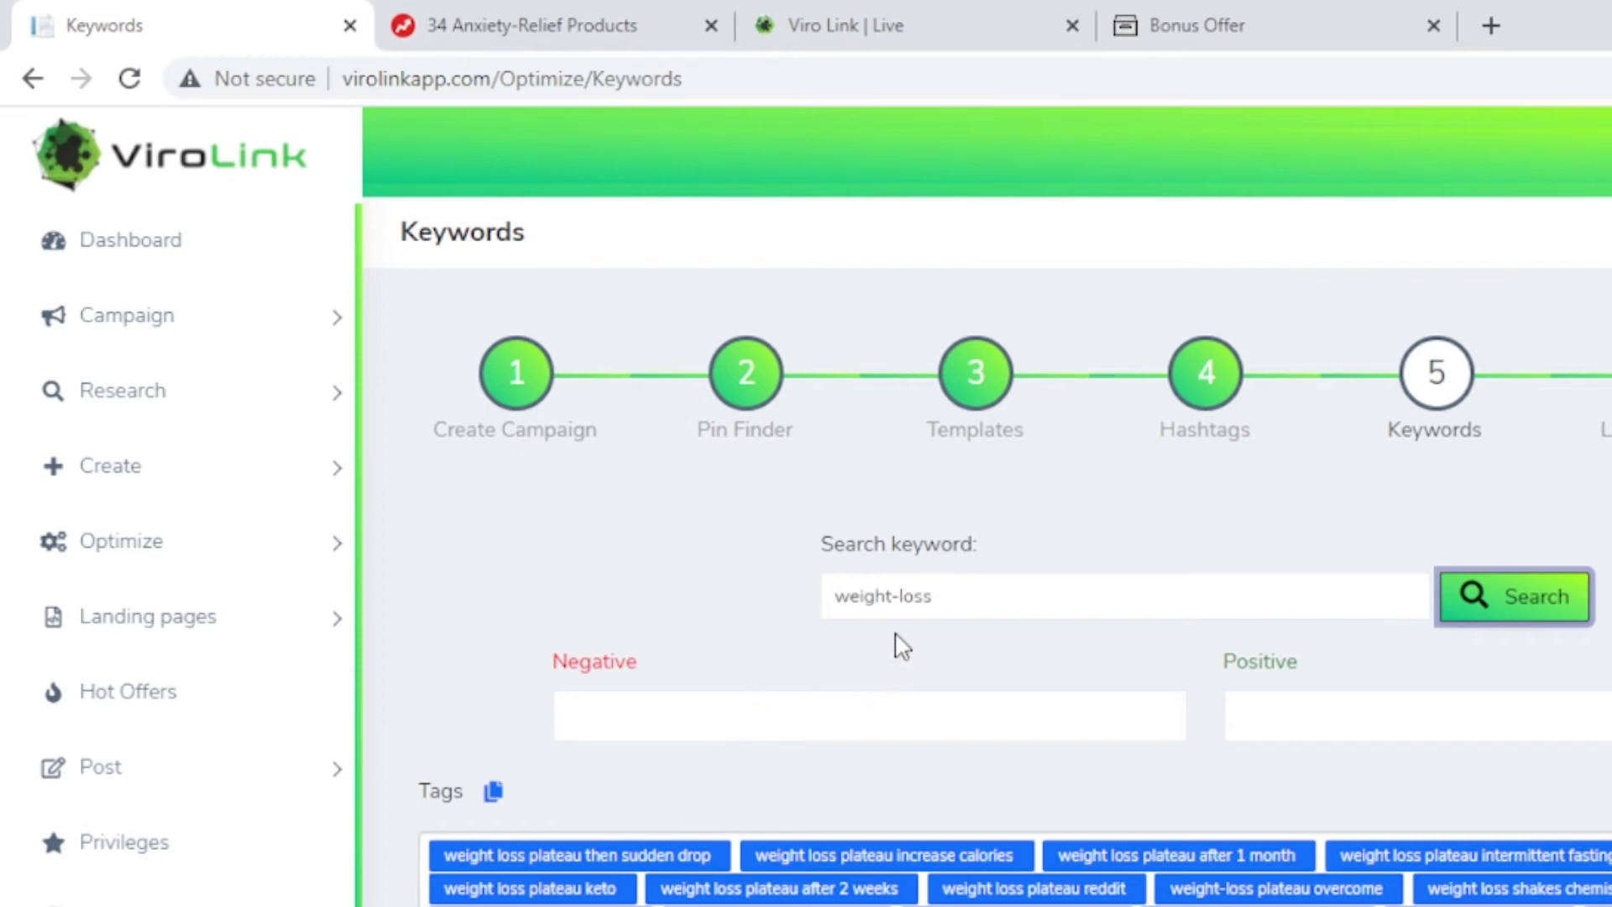
left_click(344, 550)
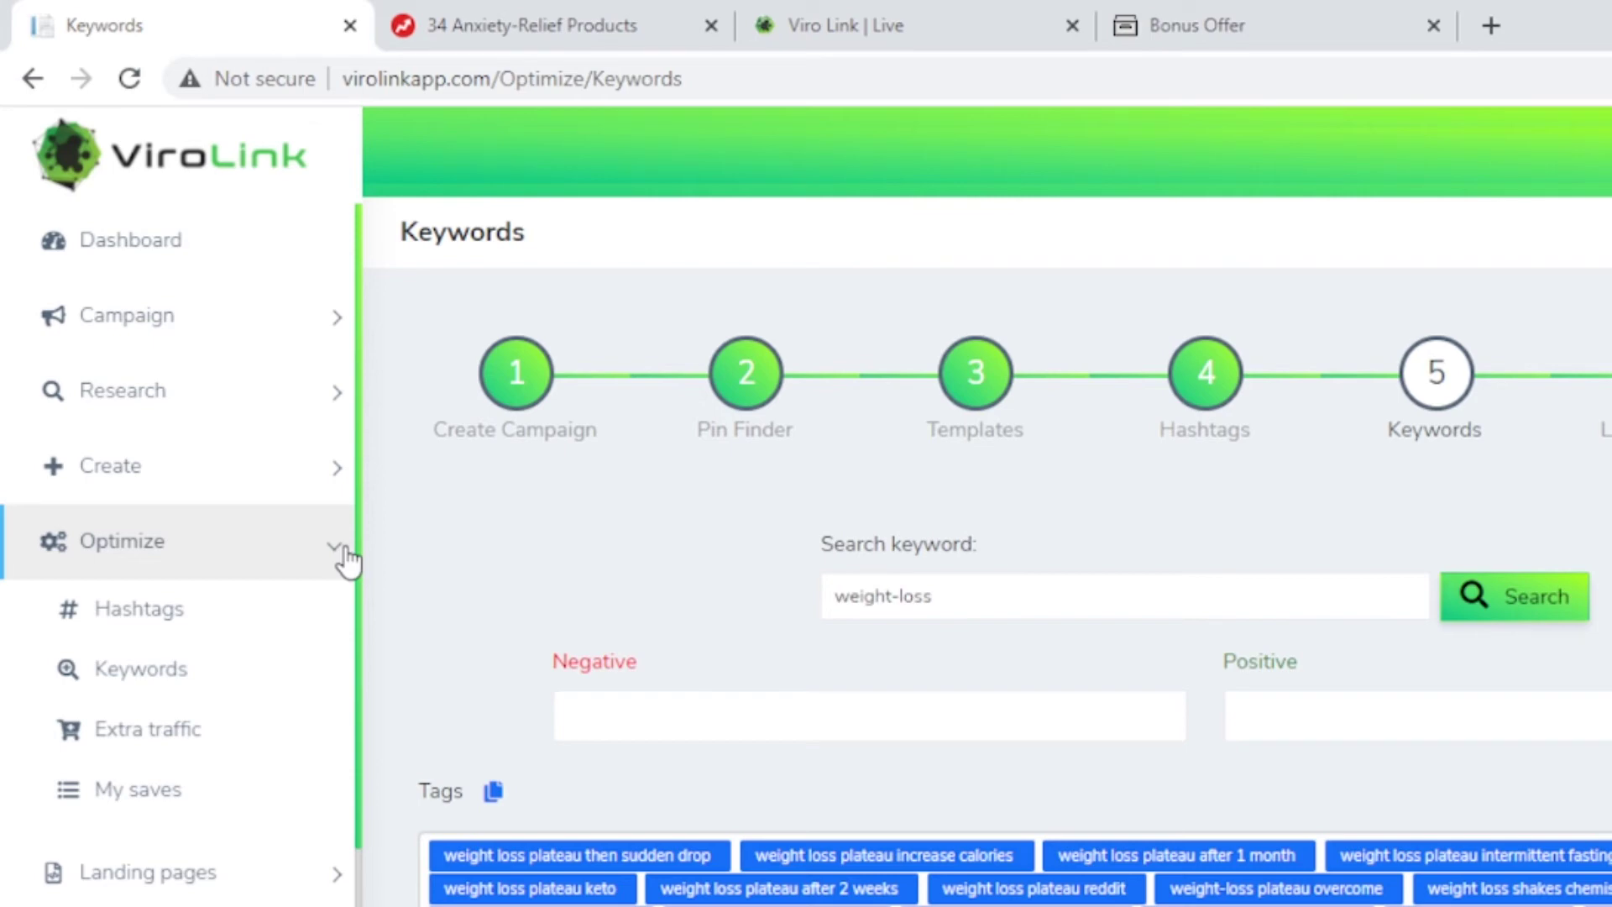
left_click(181, 739)
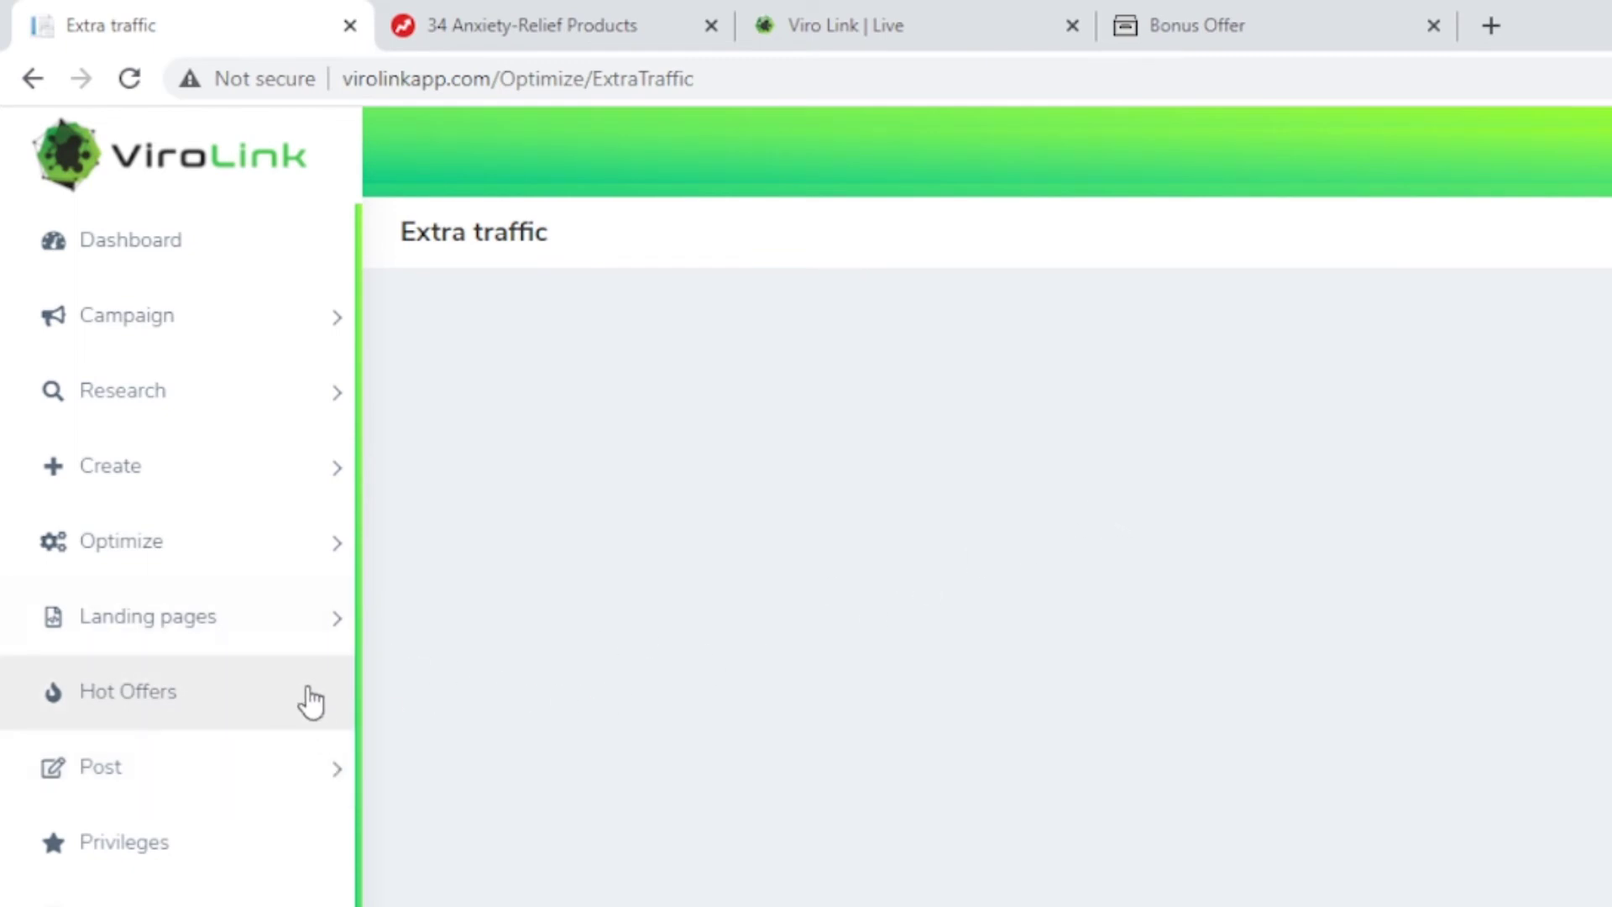
left_click(342, 548)
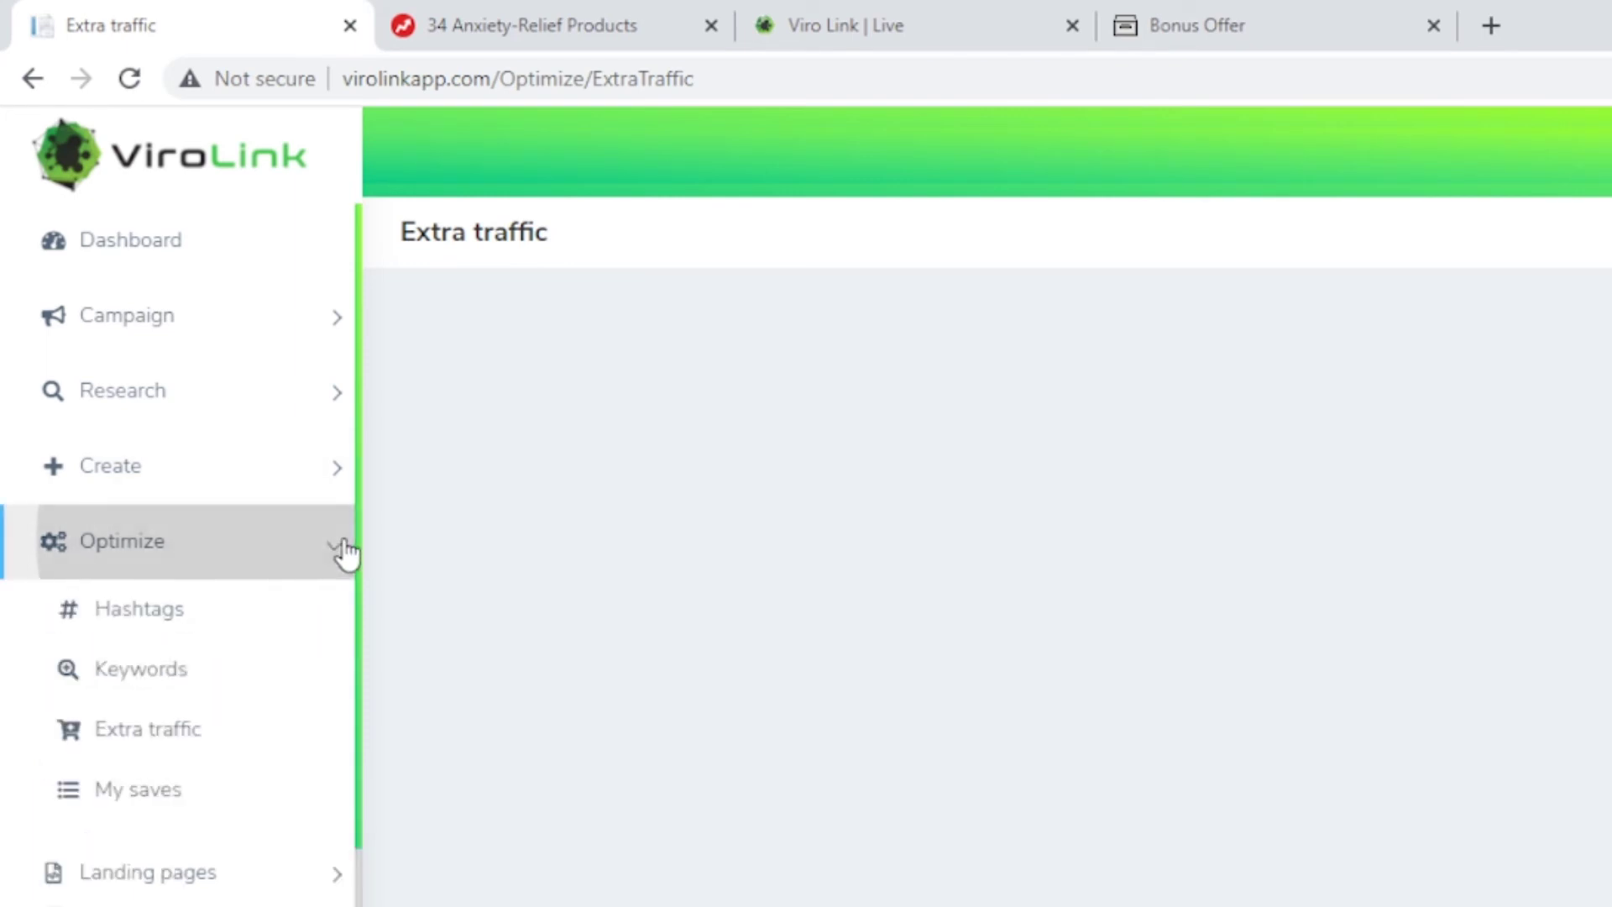
left_click(170, 798)
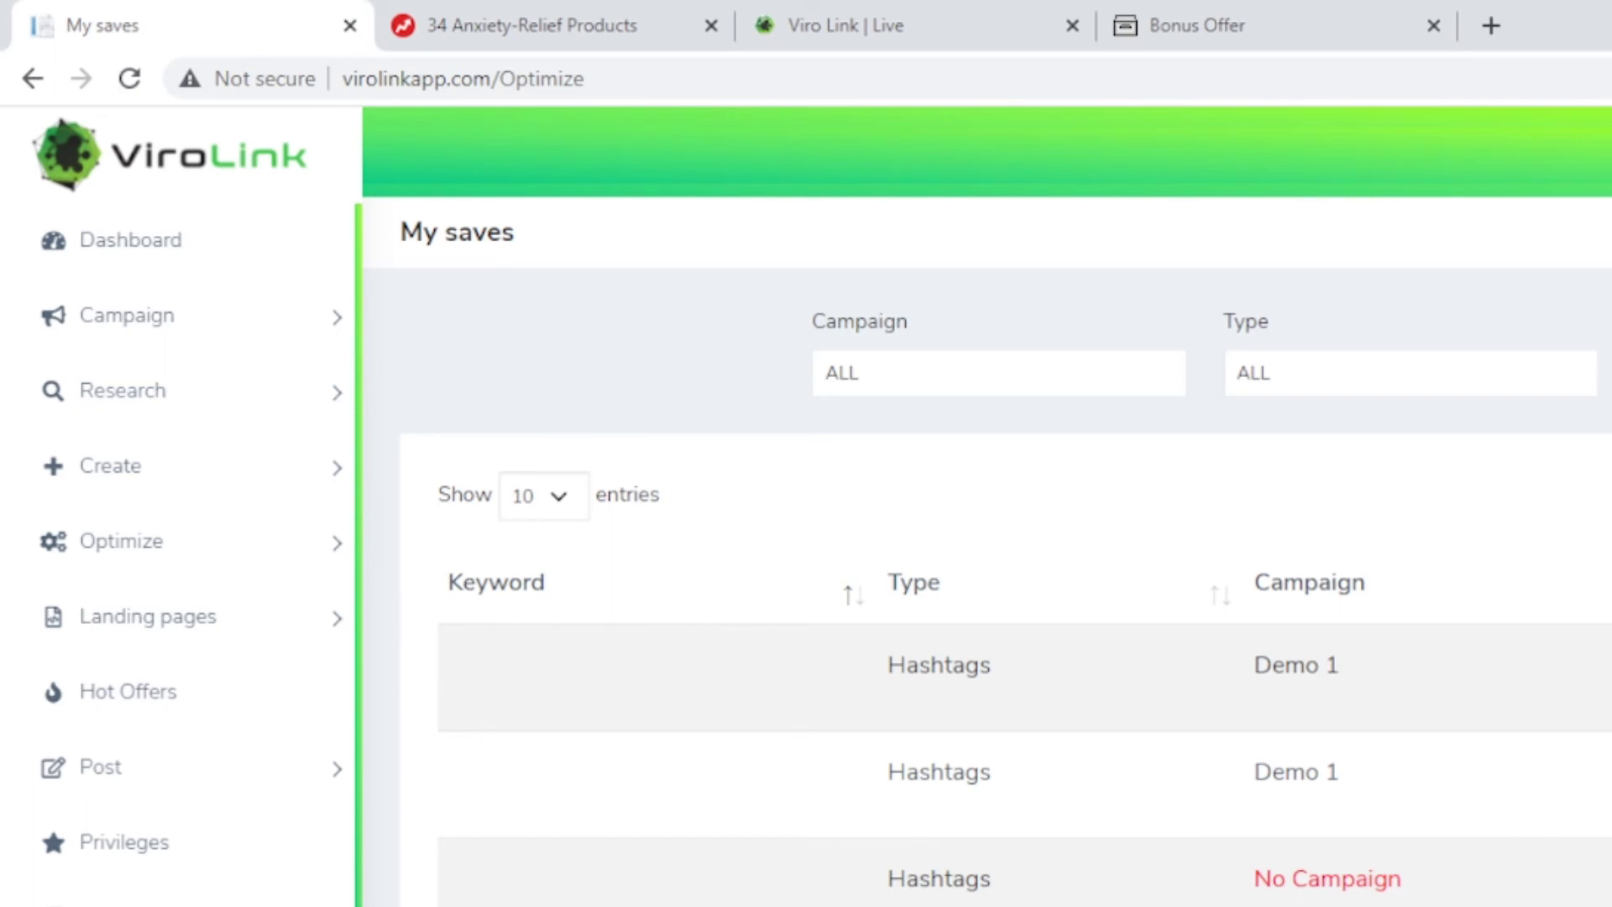
scroll(982, 503, "down", 8)
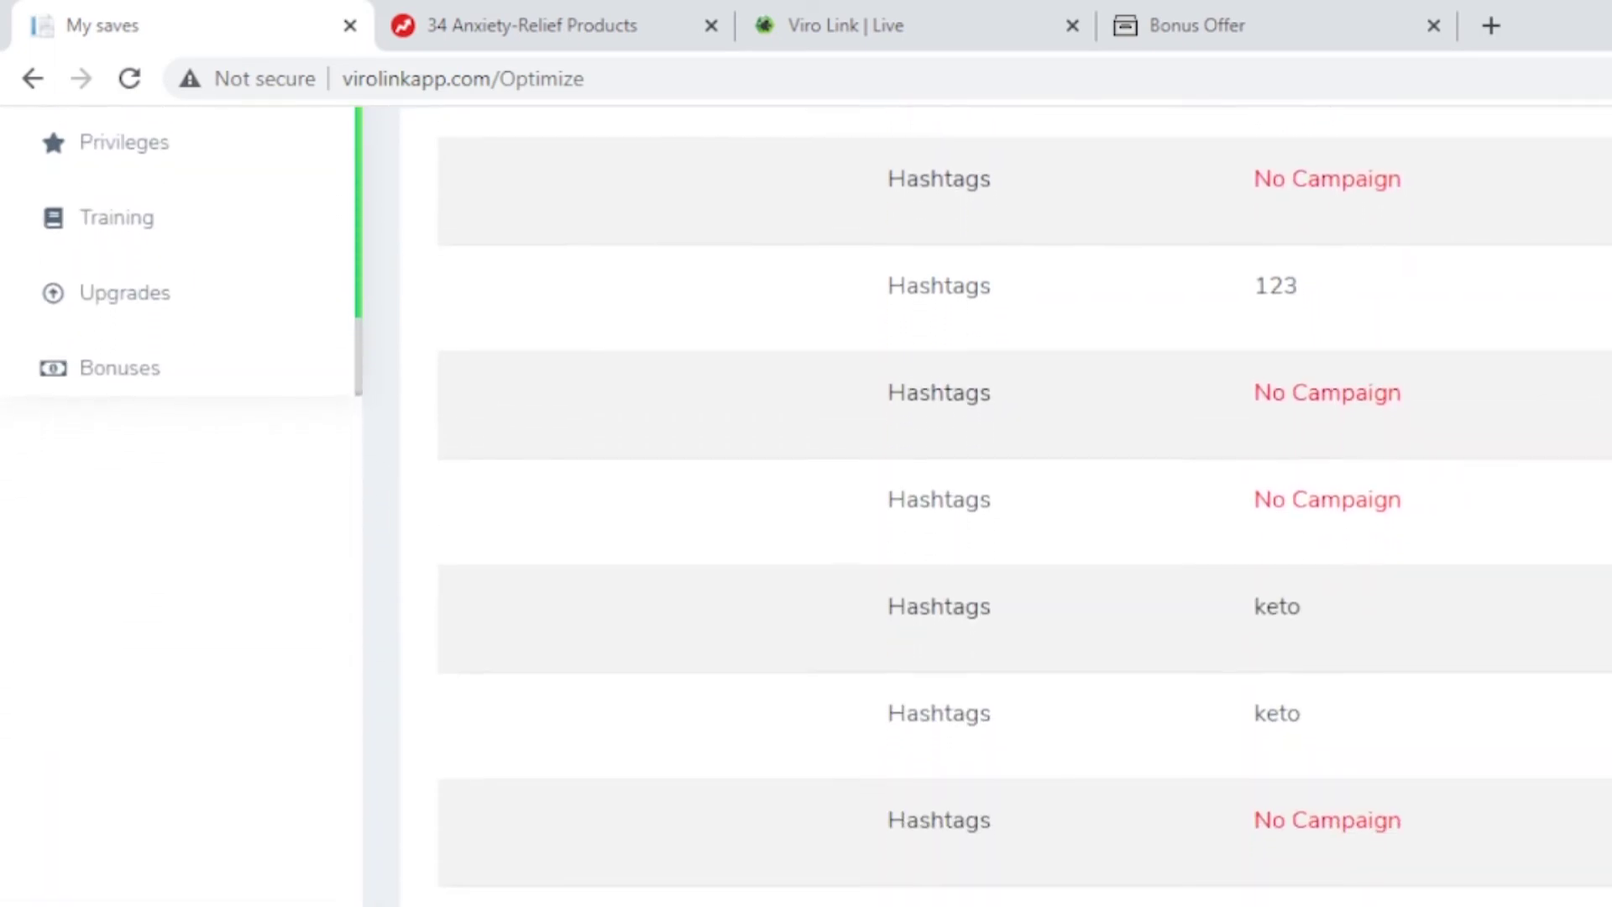
scroll(982, 504, "down", 1)
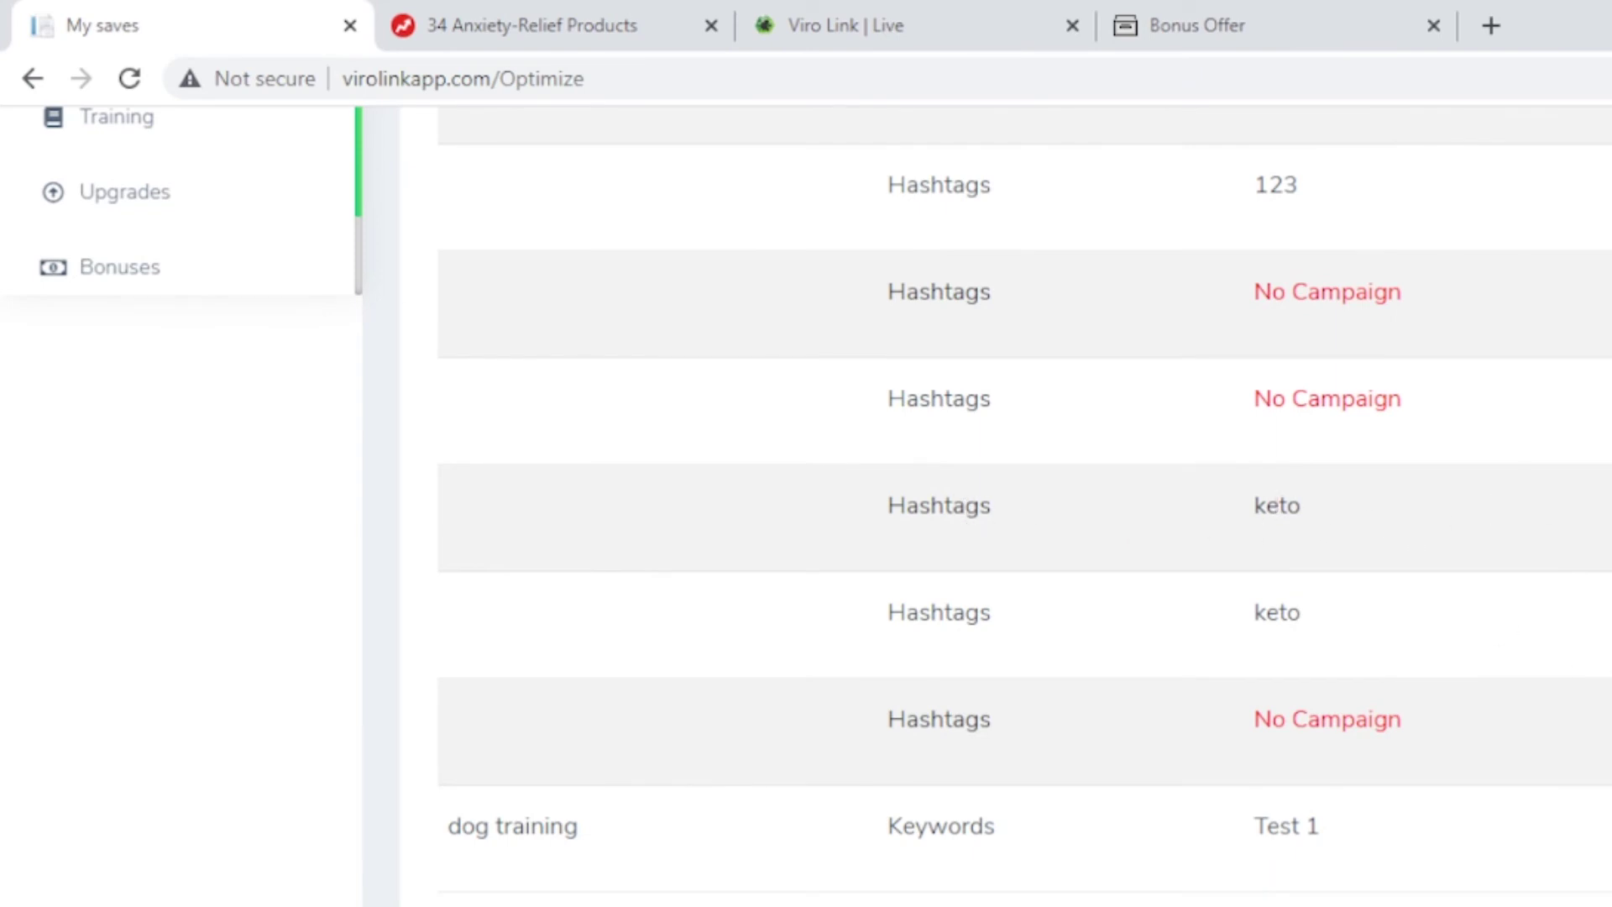
scroll(982, 504, "up", 8)
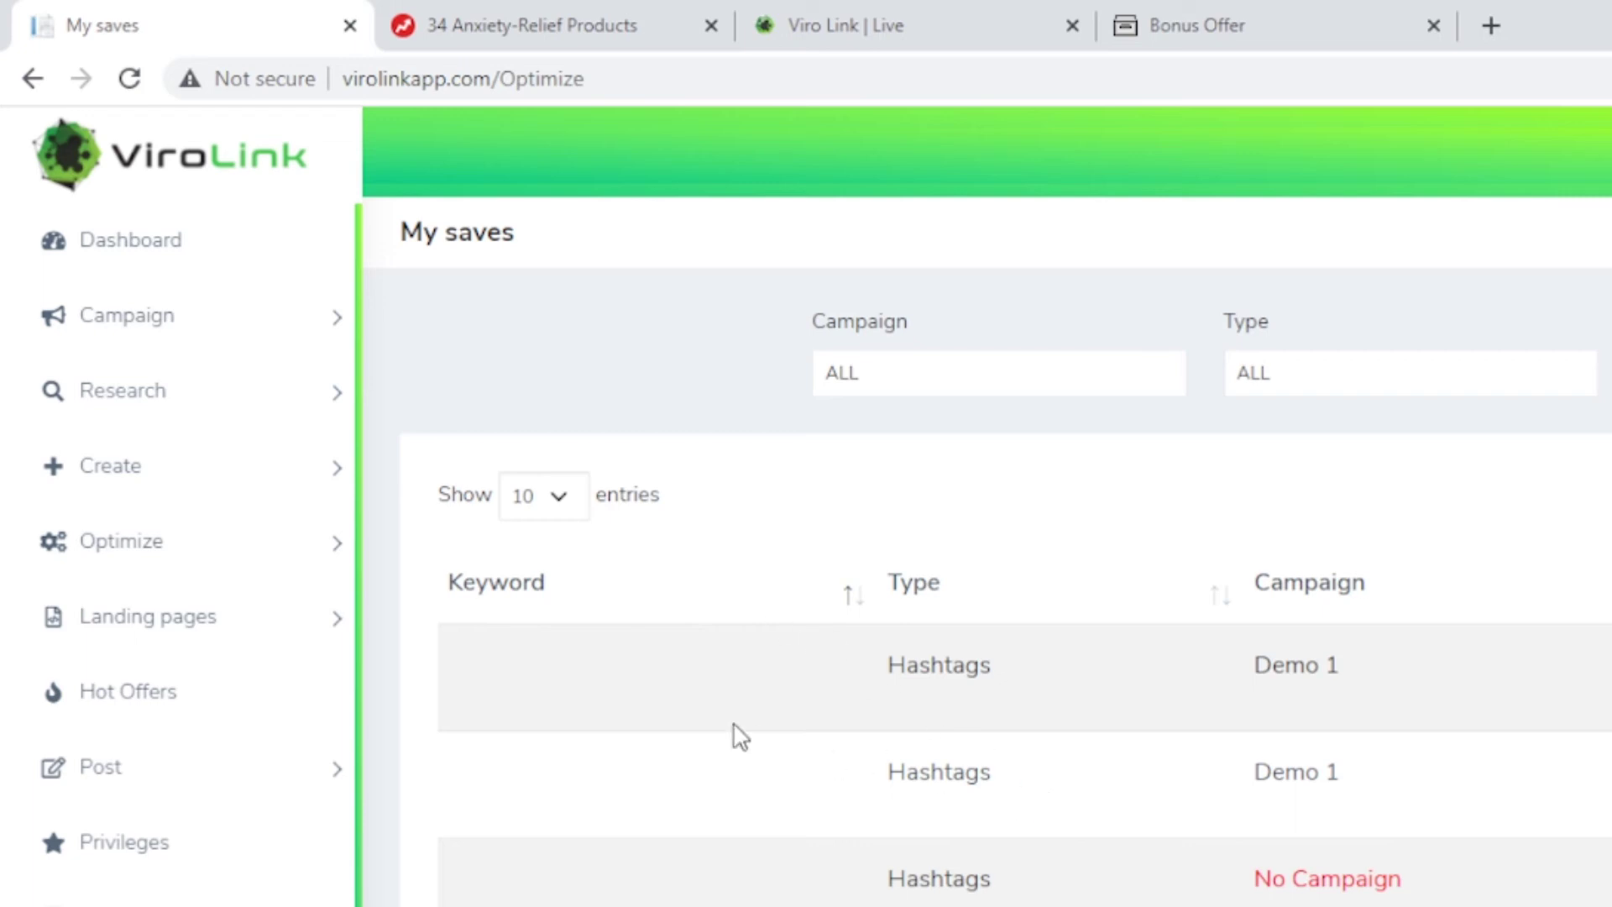
scroll(358, 588, "down", 1)
scroll(354, 606, "down", 2)
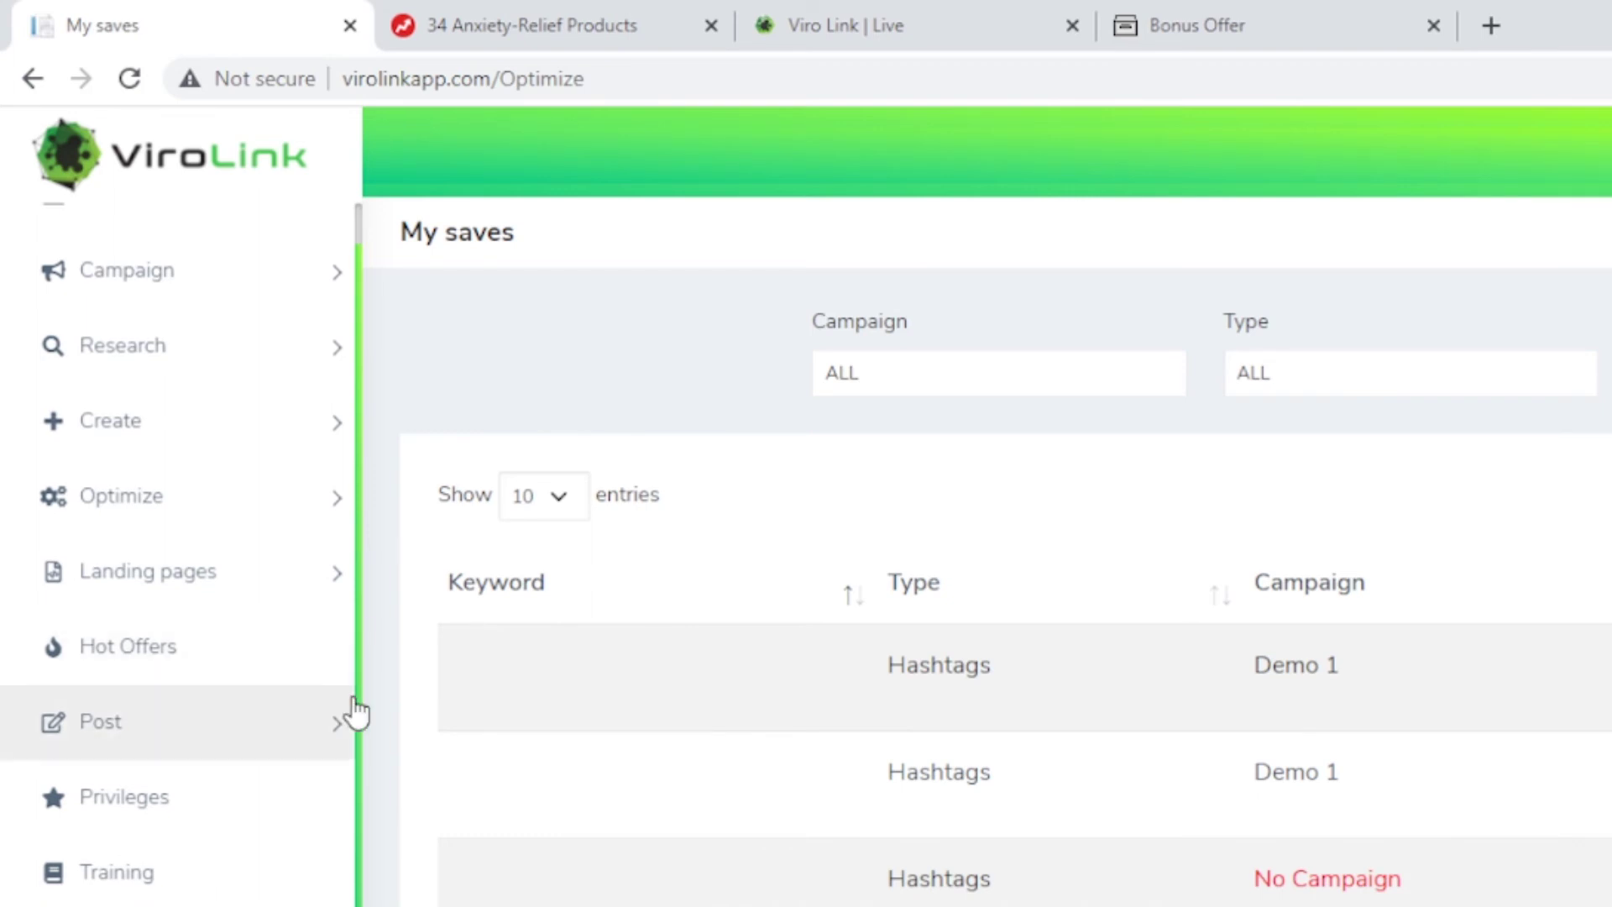
- In Hot Offers, choose the WarriorPlus network and enter the keyword 'weight loss'
left_click(261, 654)
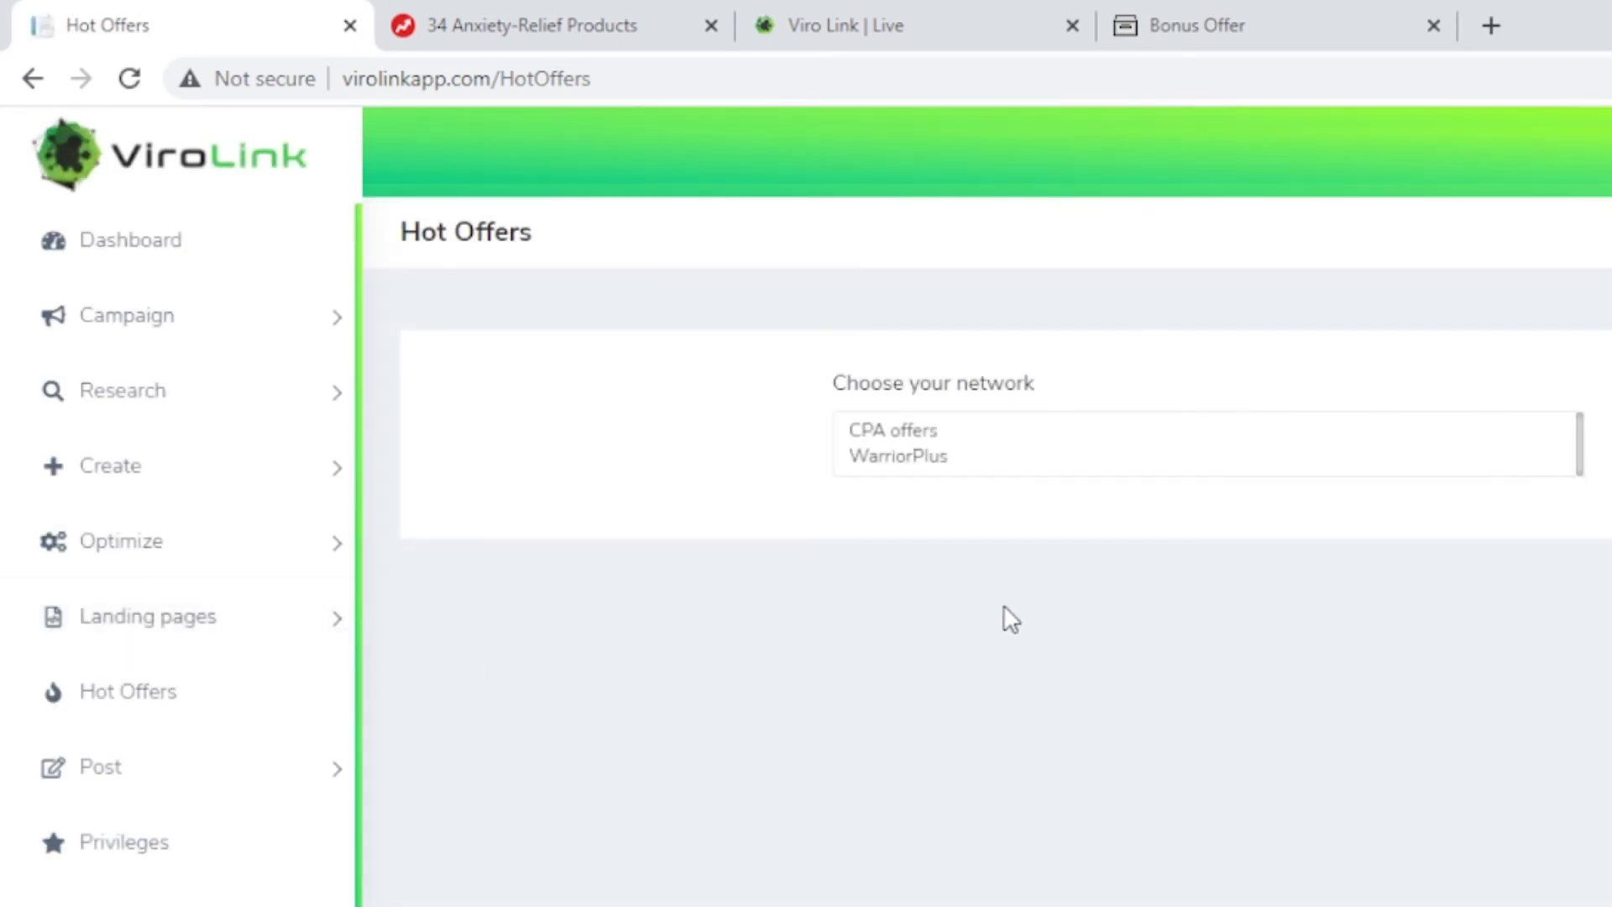
left_click(894, 460)
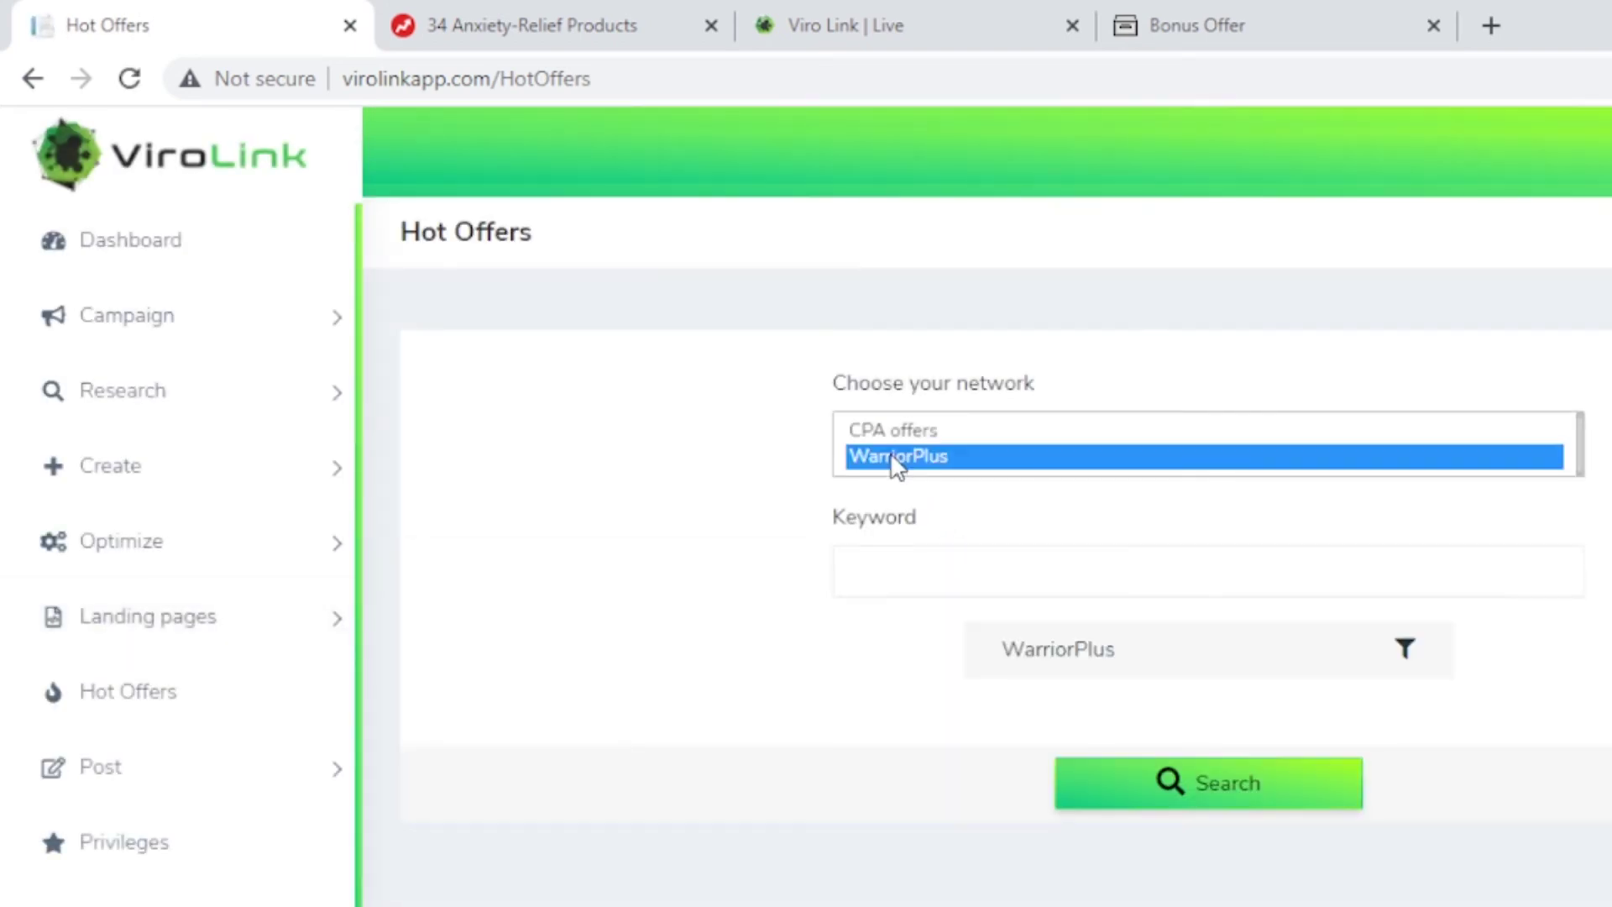
left_click(960, 578)
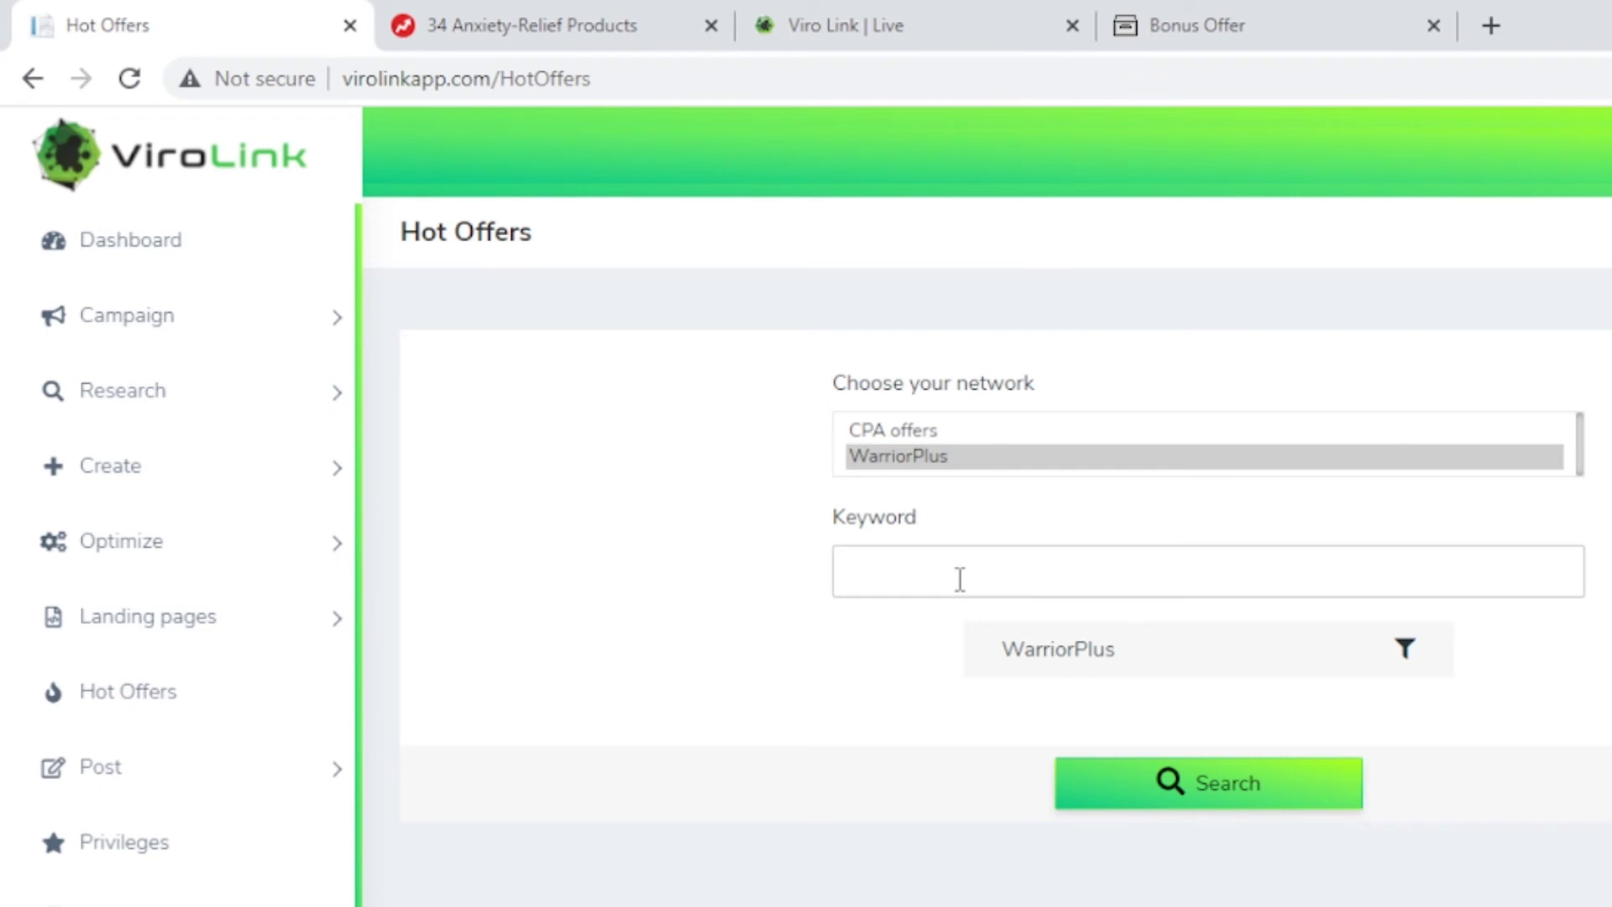
type("weight loss")
- Change the keyword to 'free traffic' and search WarriorPlus offers
key("BackSpace")
key("BackSpace")
key("BackSpace")
key("BackSpace")
key("BackSpace")
key("BackSpace")
key("BackSpace")
key("BackSpace")
key("BackSpace")
key("BackSpace")
key("BackSpace")
type("tra")
key("BackSpace")
key("BackSpace")
type("freeetraf")
type("ca")
key("BackSpace")
left_click(1181, 808)
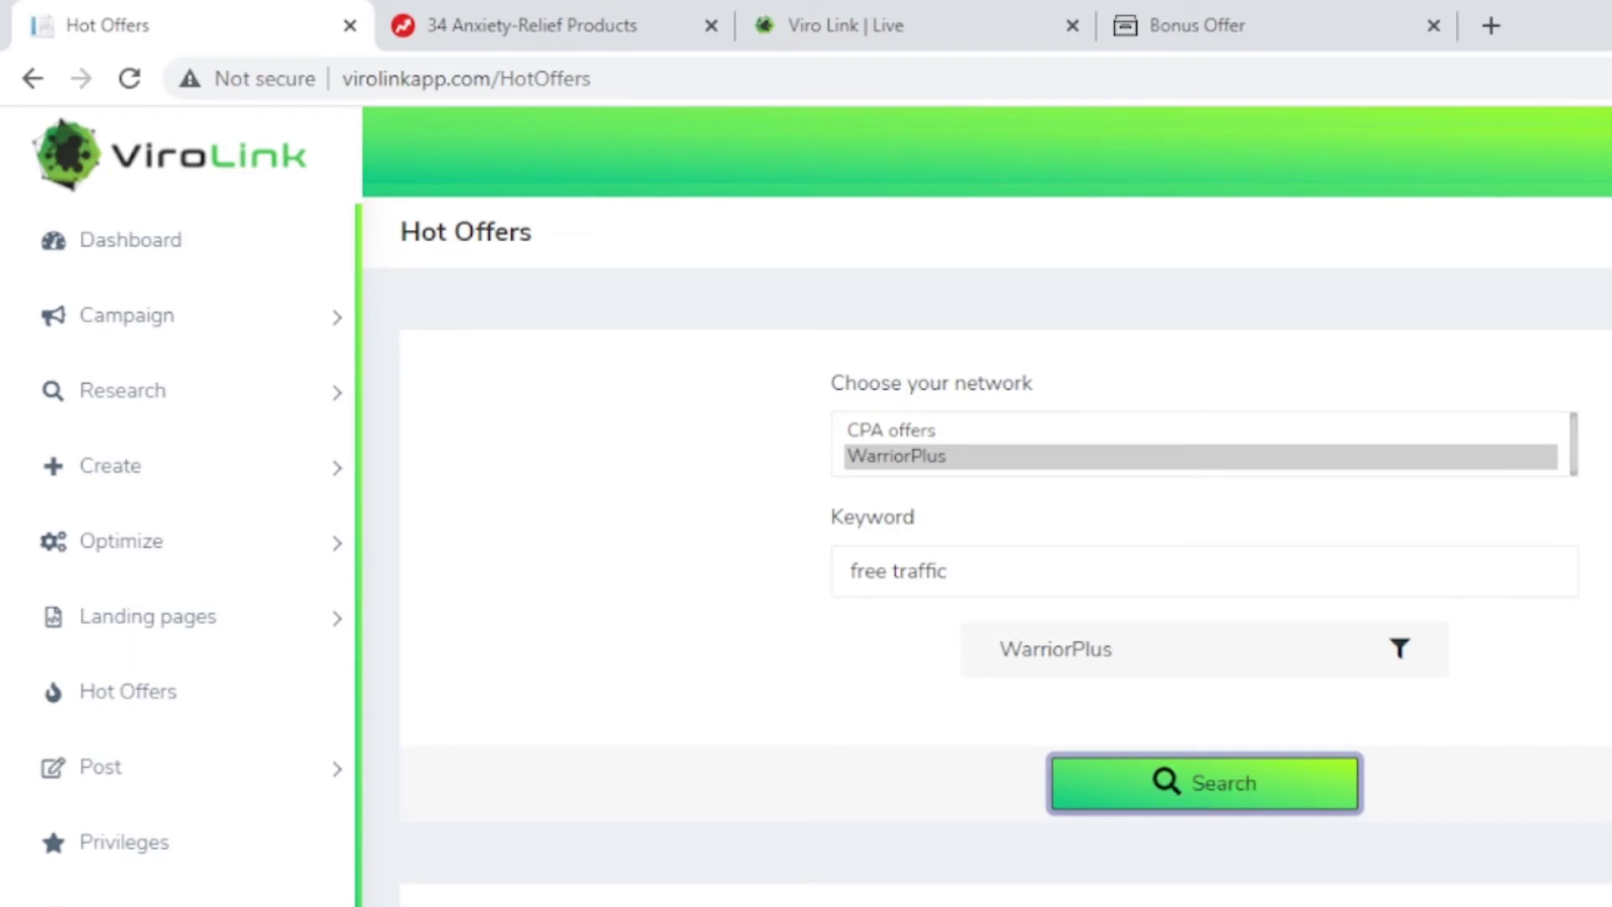
scroll(988, 504, "down", 5)
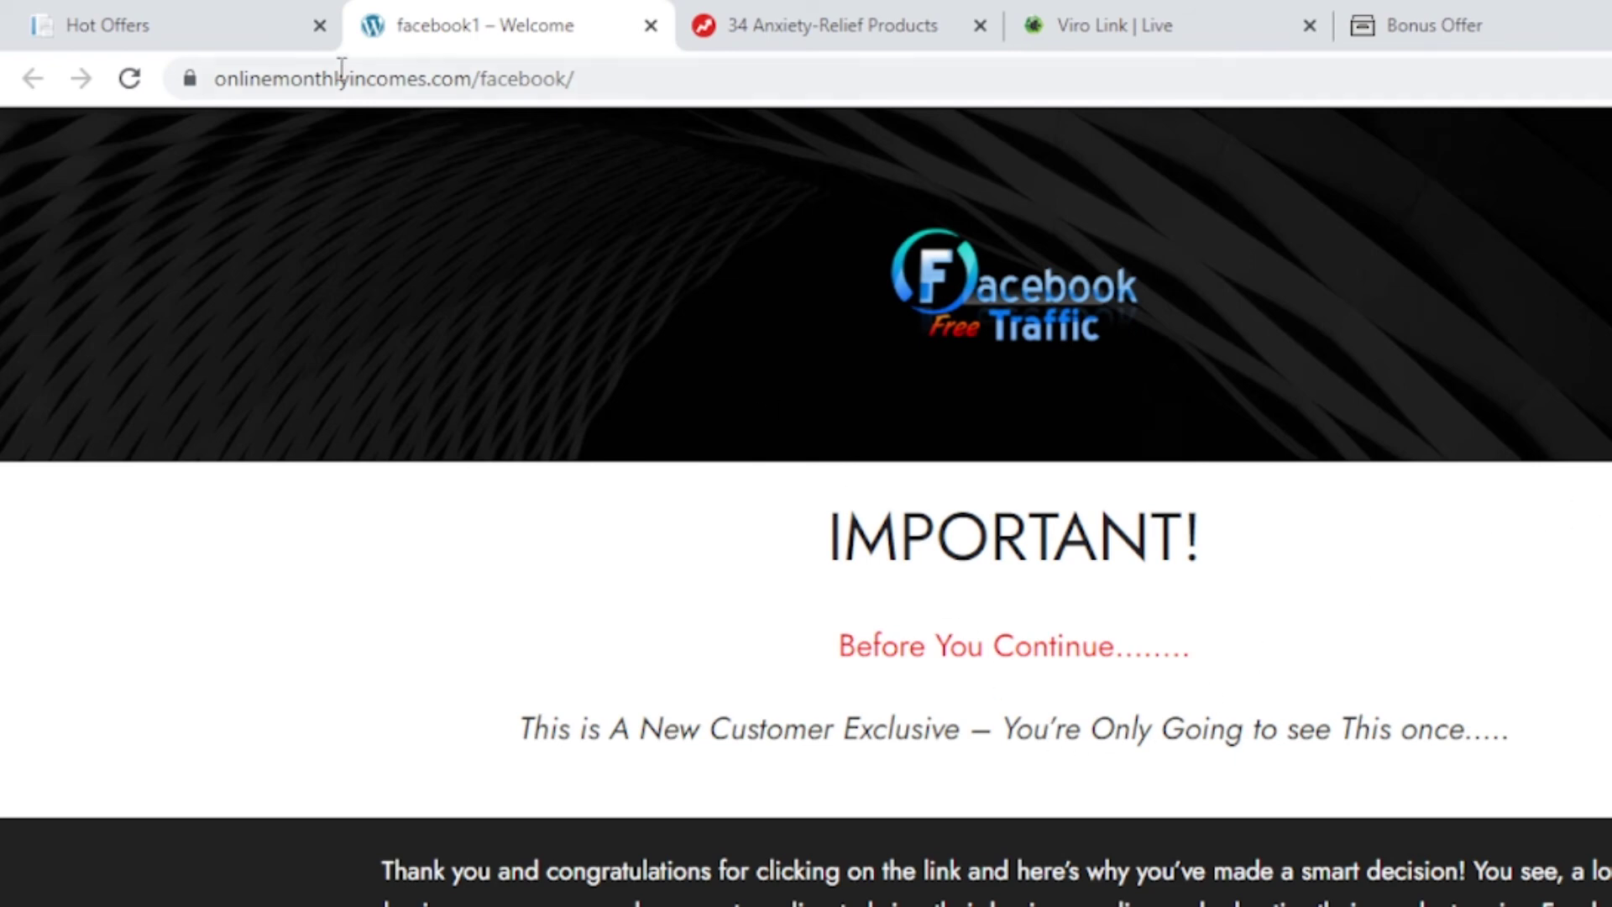
- Switch the Hot Offers network to CPA offers, then open the Privileges page
left_click(223, 41)
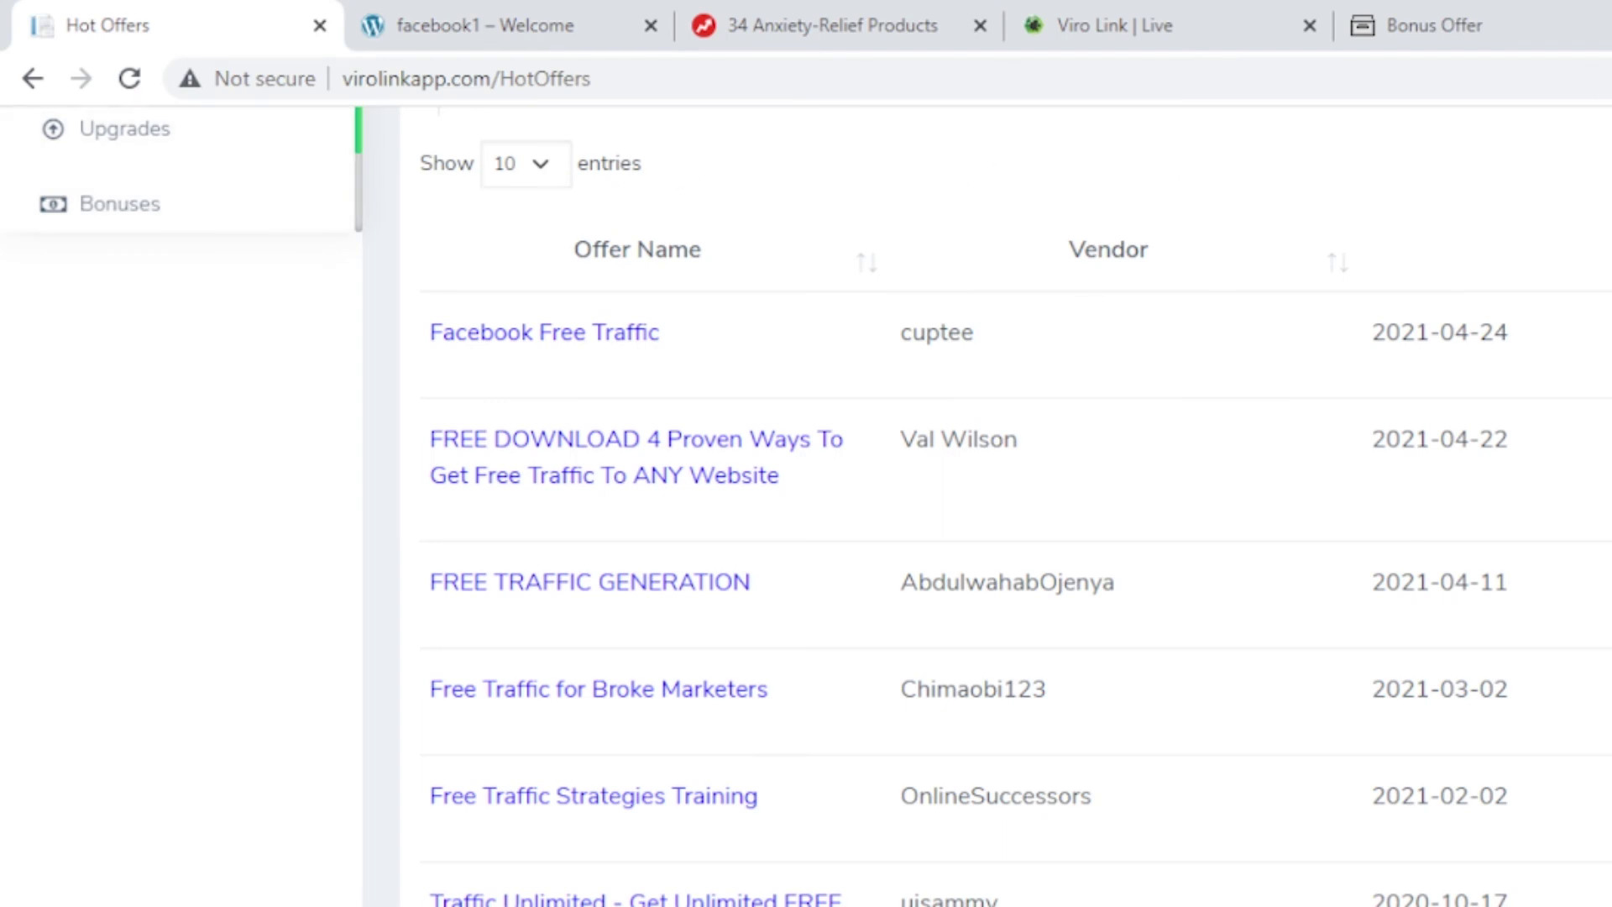
scroll(982, 501, "up", 5)
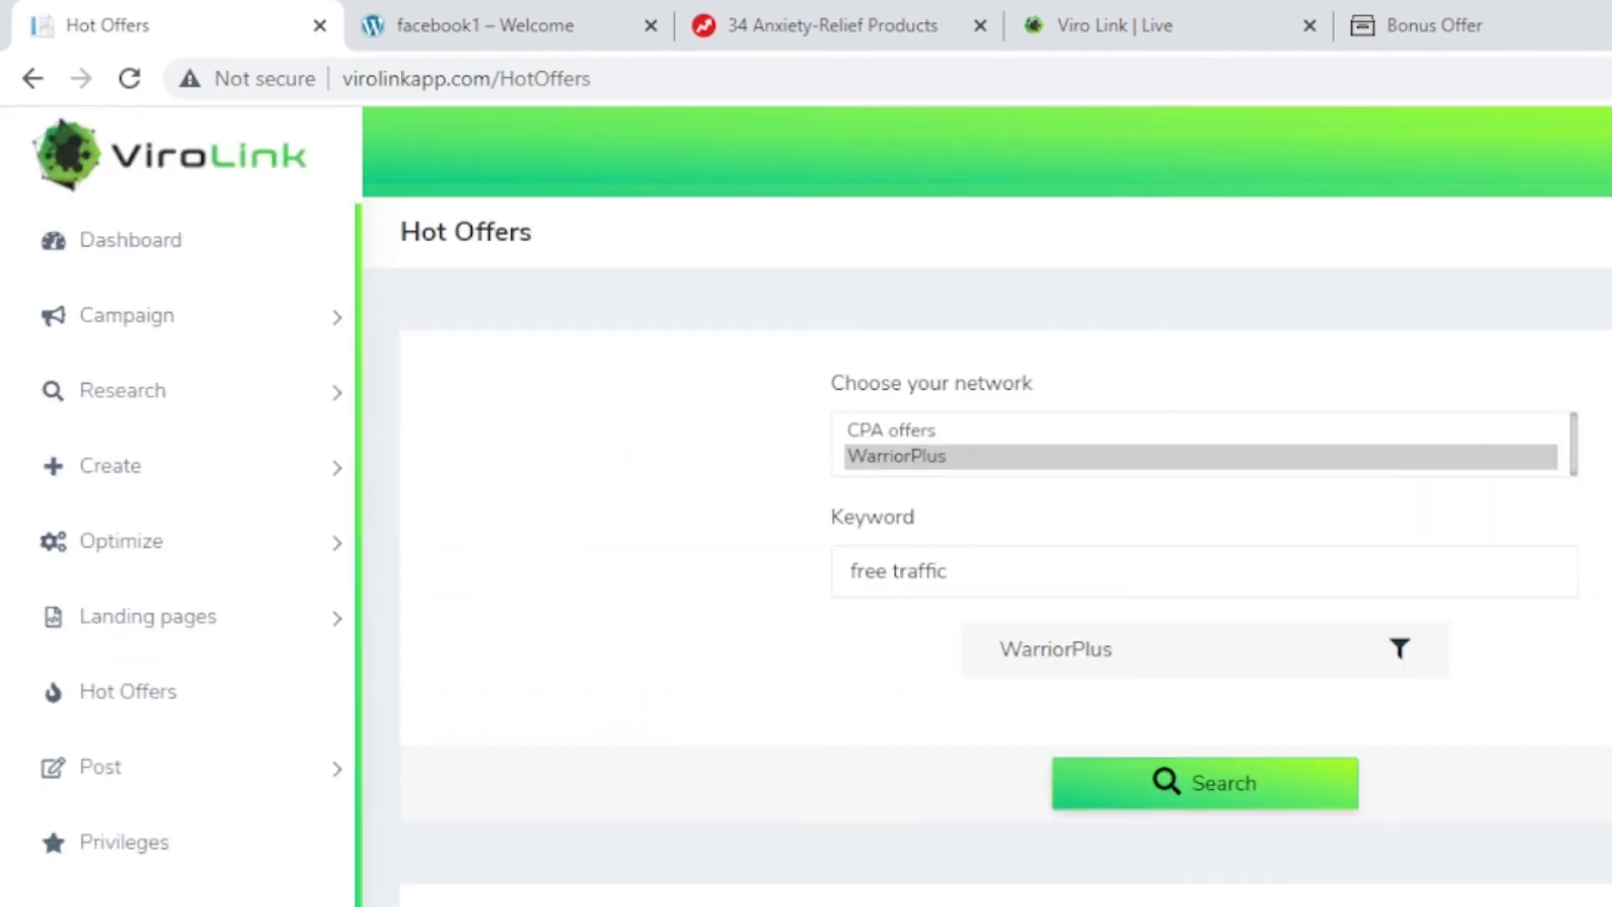
left_click(937, 430)
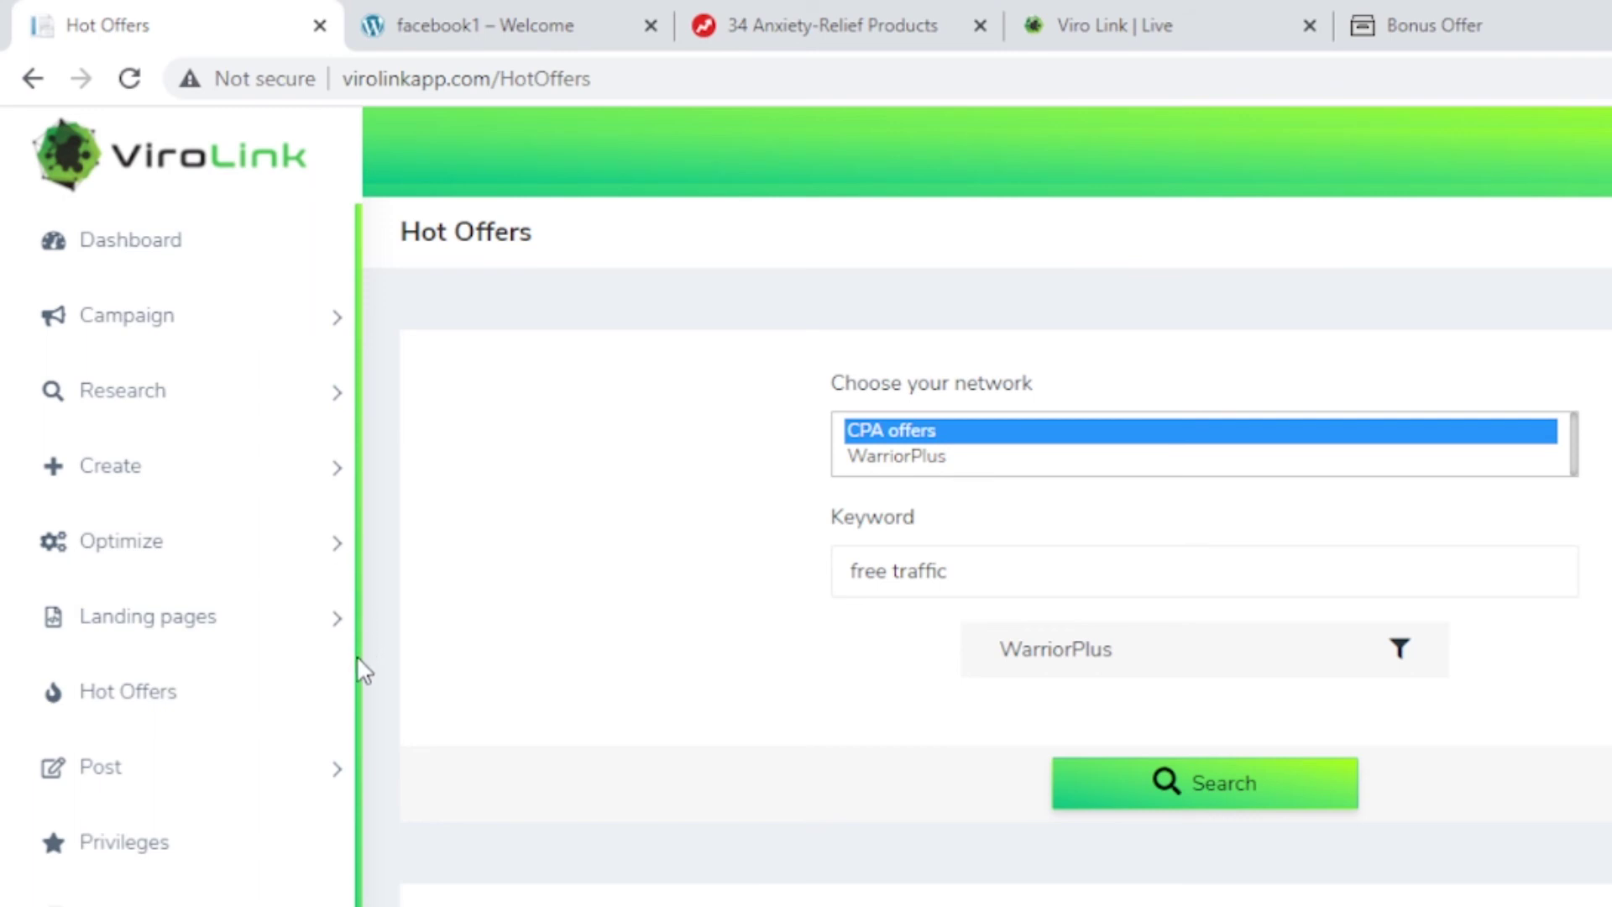
scroll(334, 784, "down", 1)
left_click(335, 792)
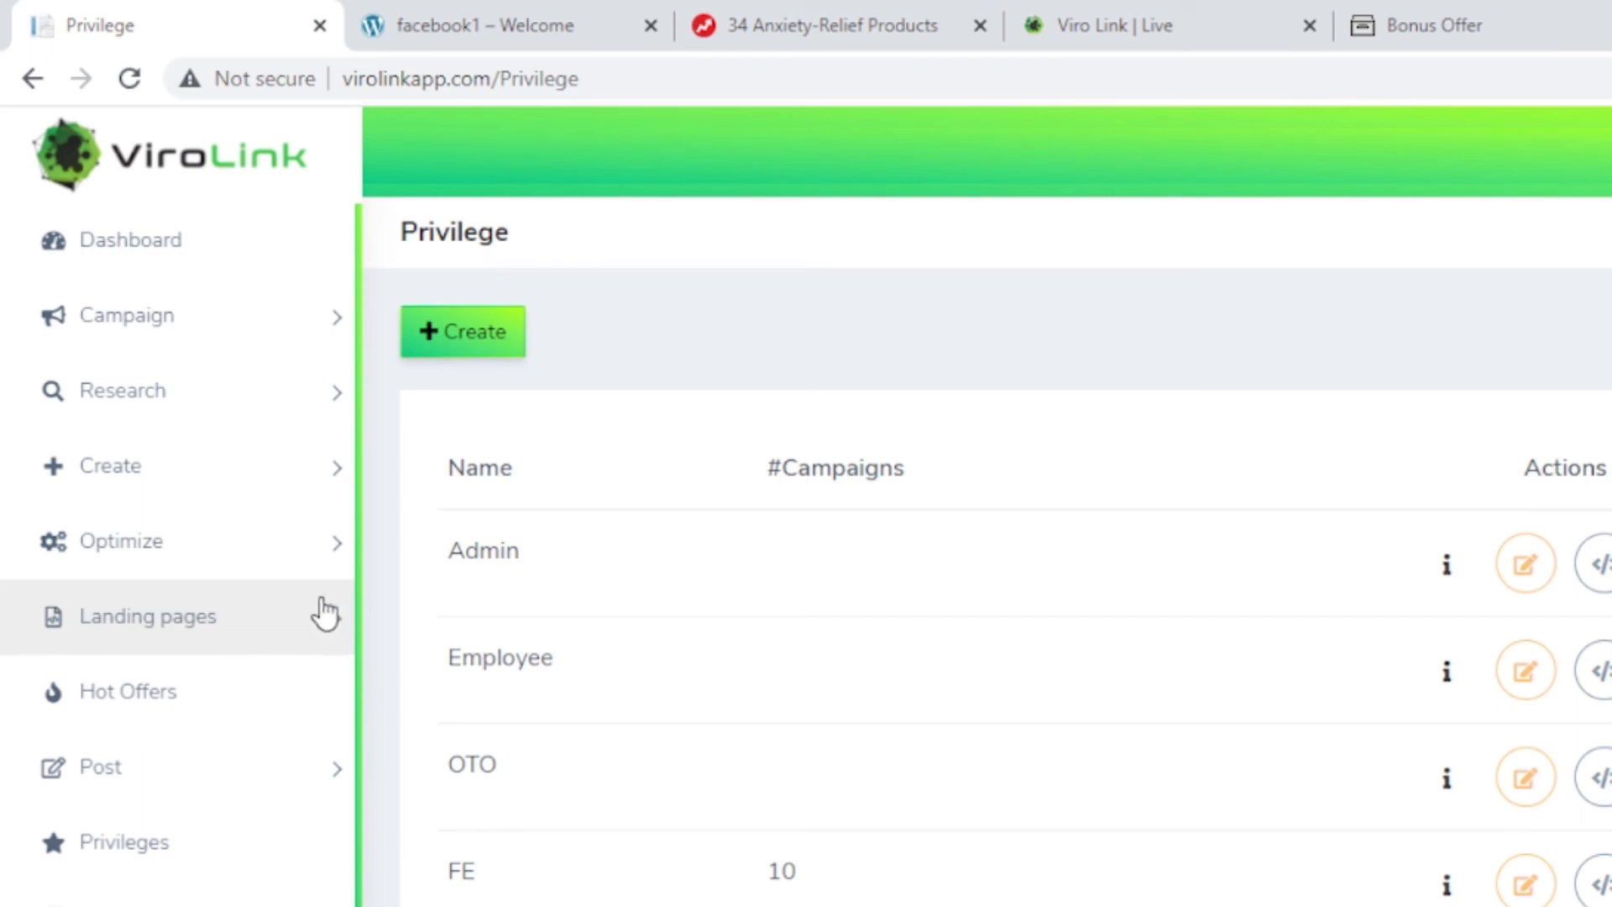
- Expand the Post section in the sidebar
left_click(351, 787)
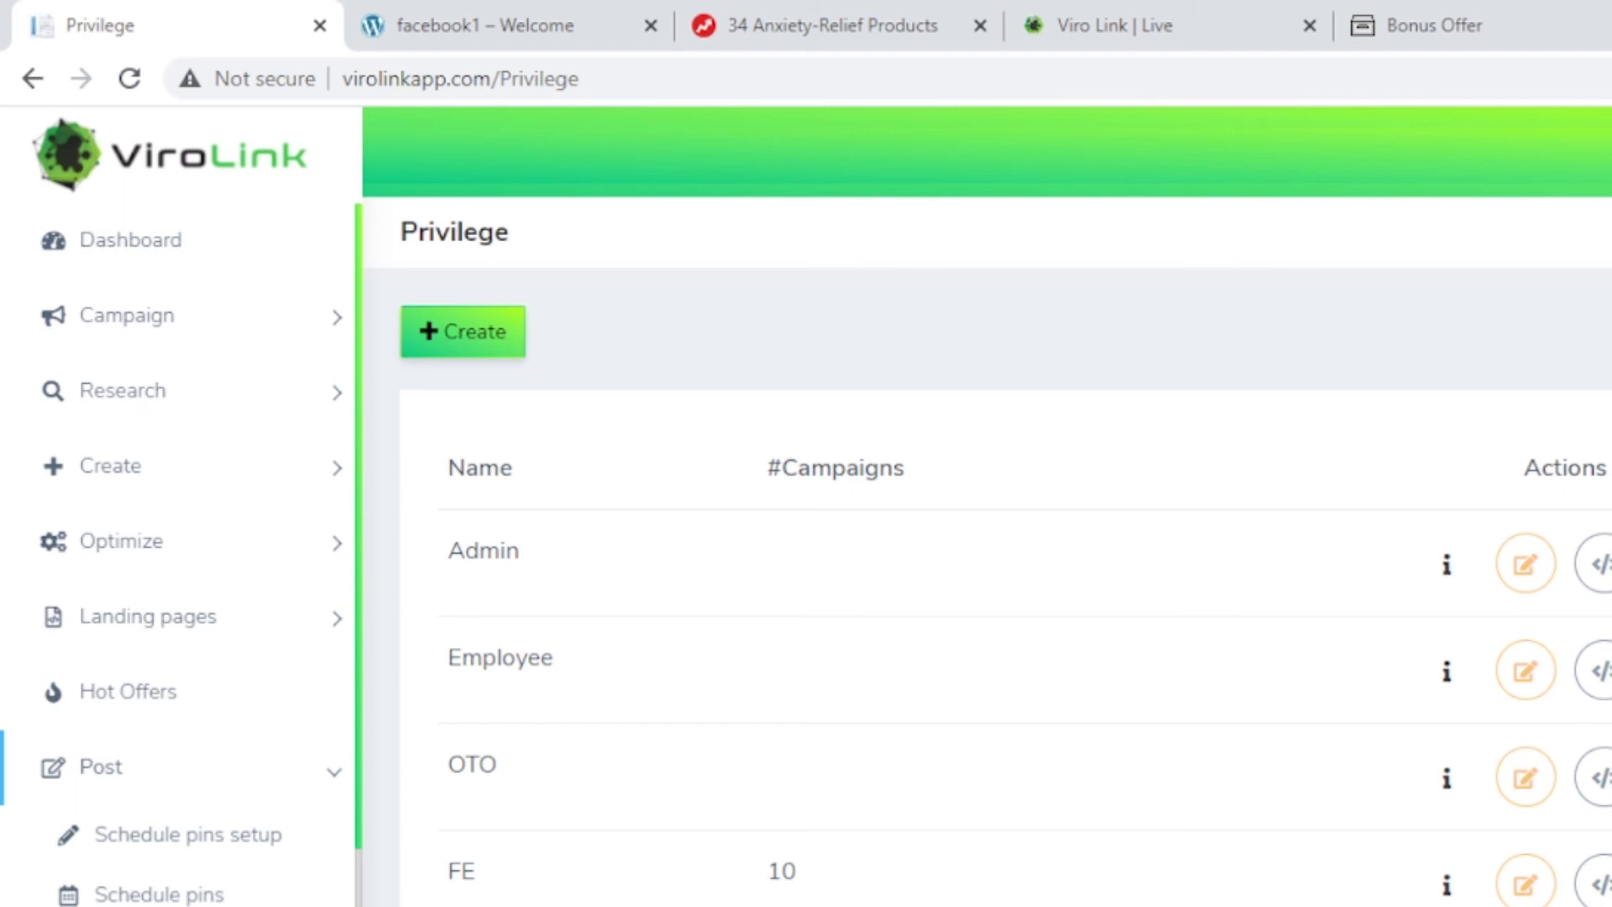
- Visit Schedule pins, then return through the sidebar to the Privilege and Bonus pages
left_click(187, 887)
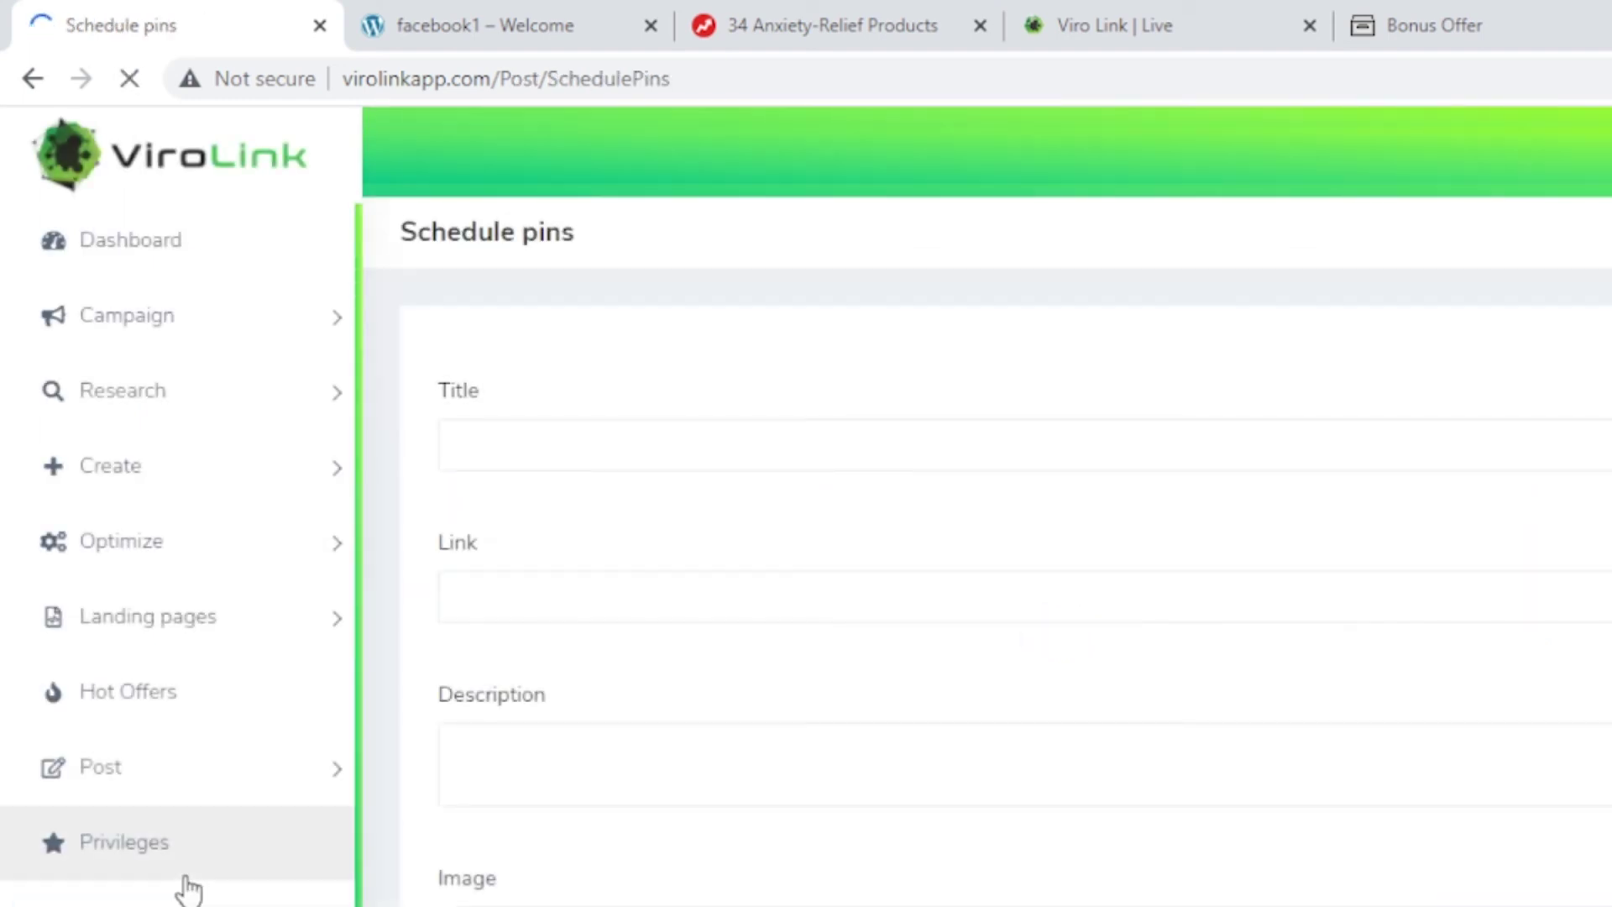
left_click(329, 782)
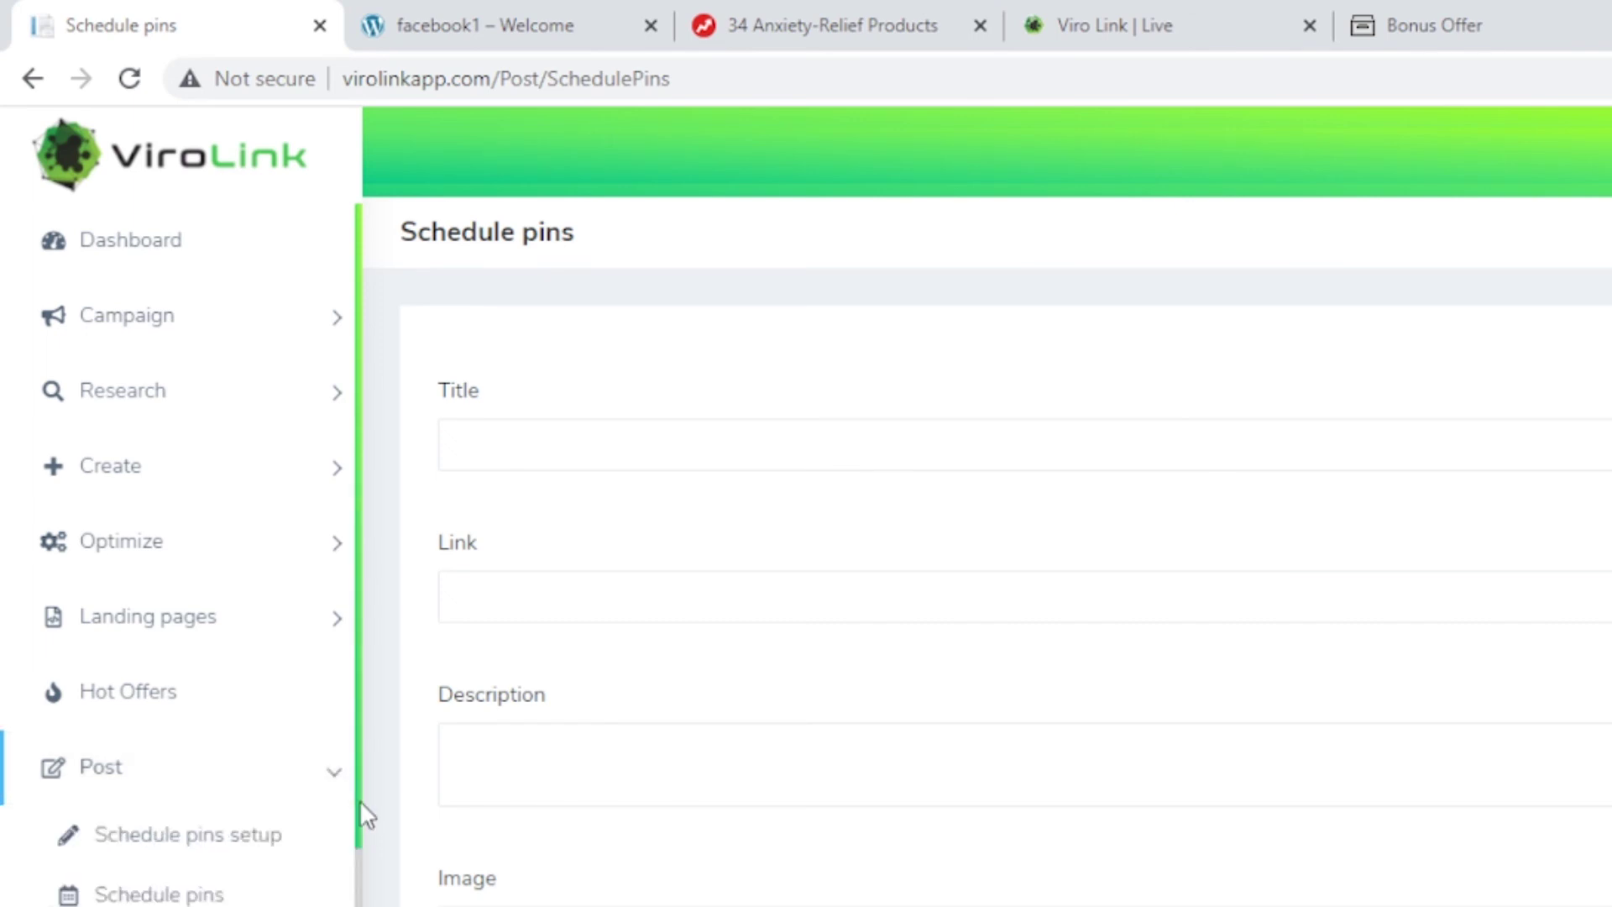
left_click_drag(359, 799, 359, 906)
left_click(235, 896)
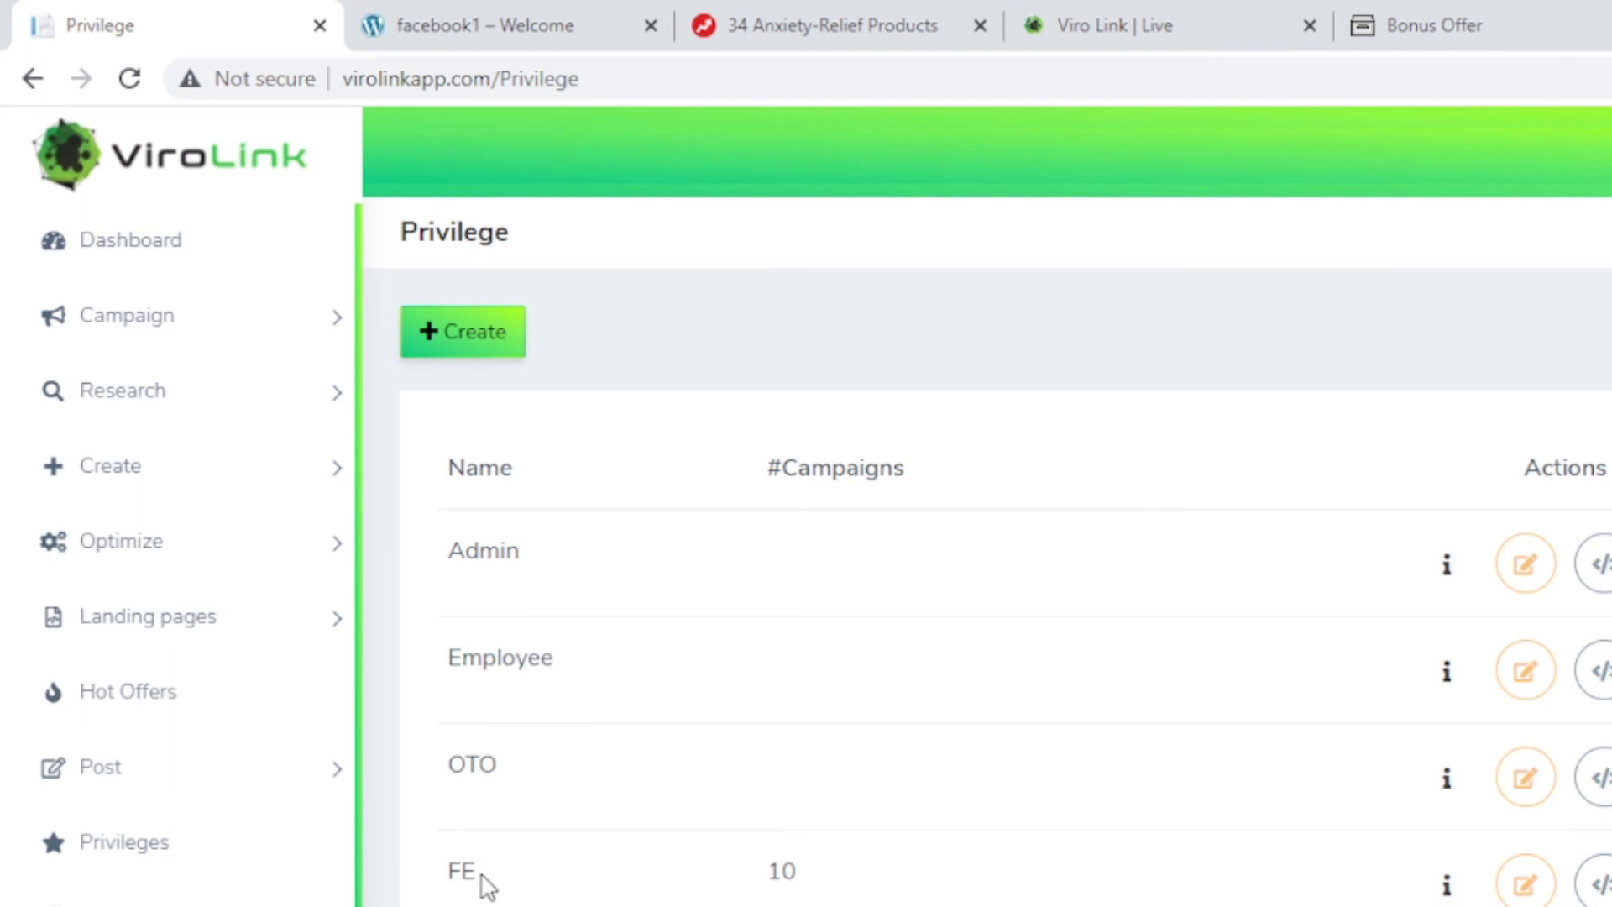
scroll(358, 686, "down", 1)
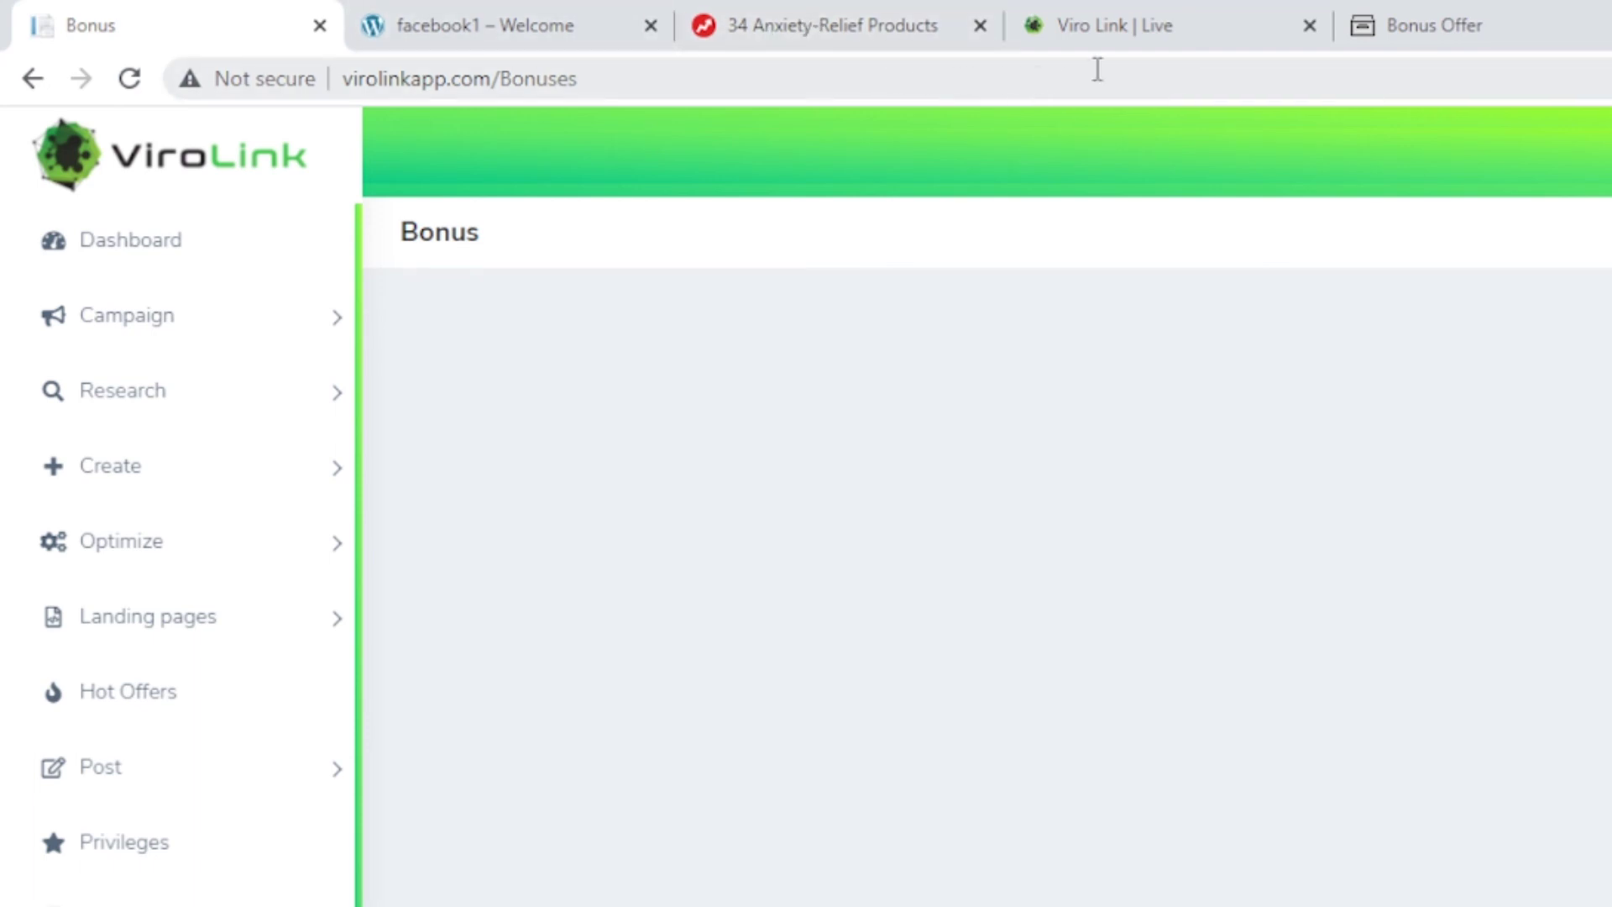
- Scroll the Facebook Free Traffic page to its 'PICK THIS UP NOW' banner worth over $2,112
left_click(569, 49)
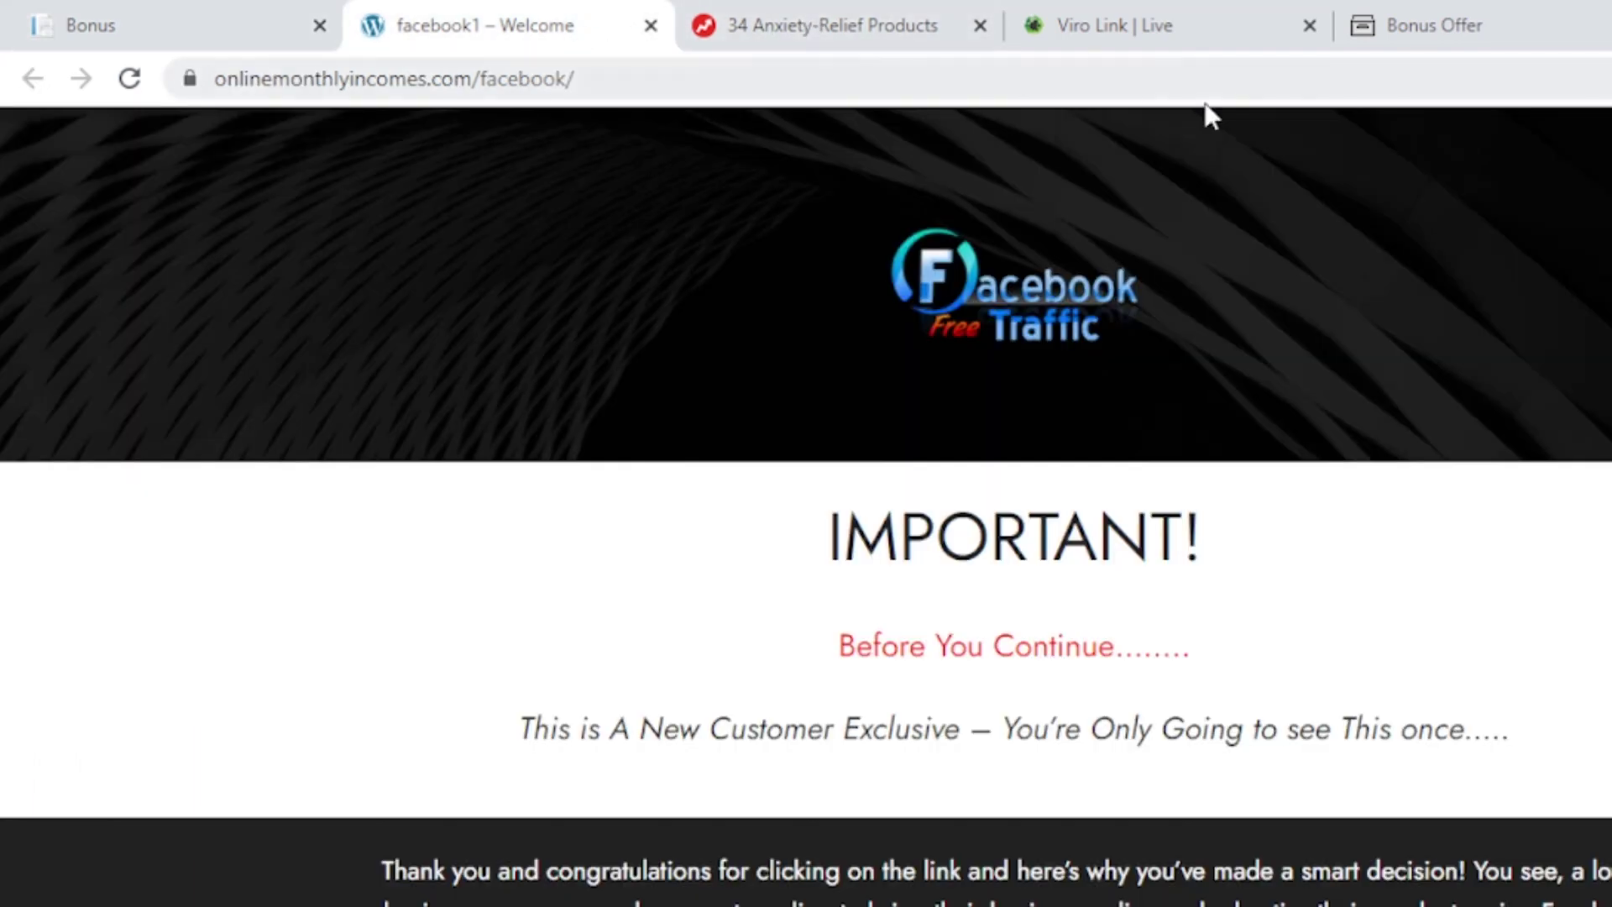
double_click(1015, 284)
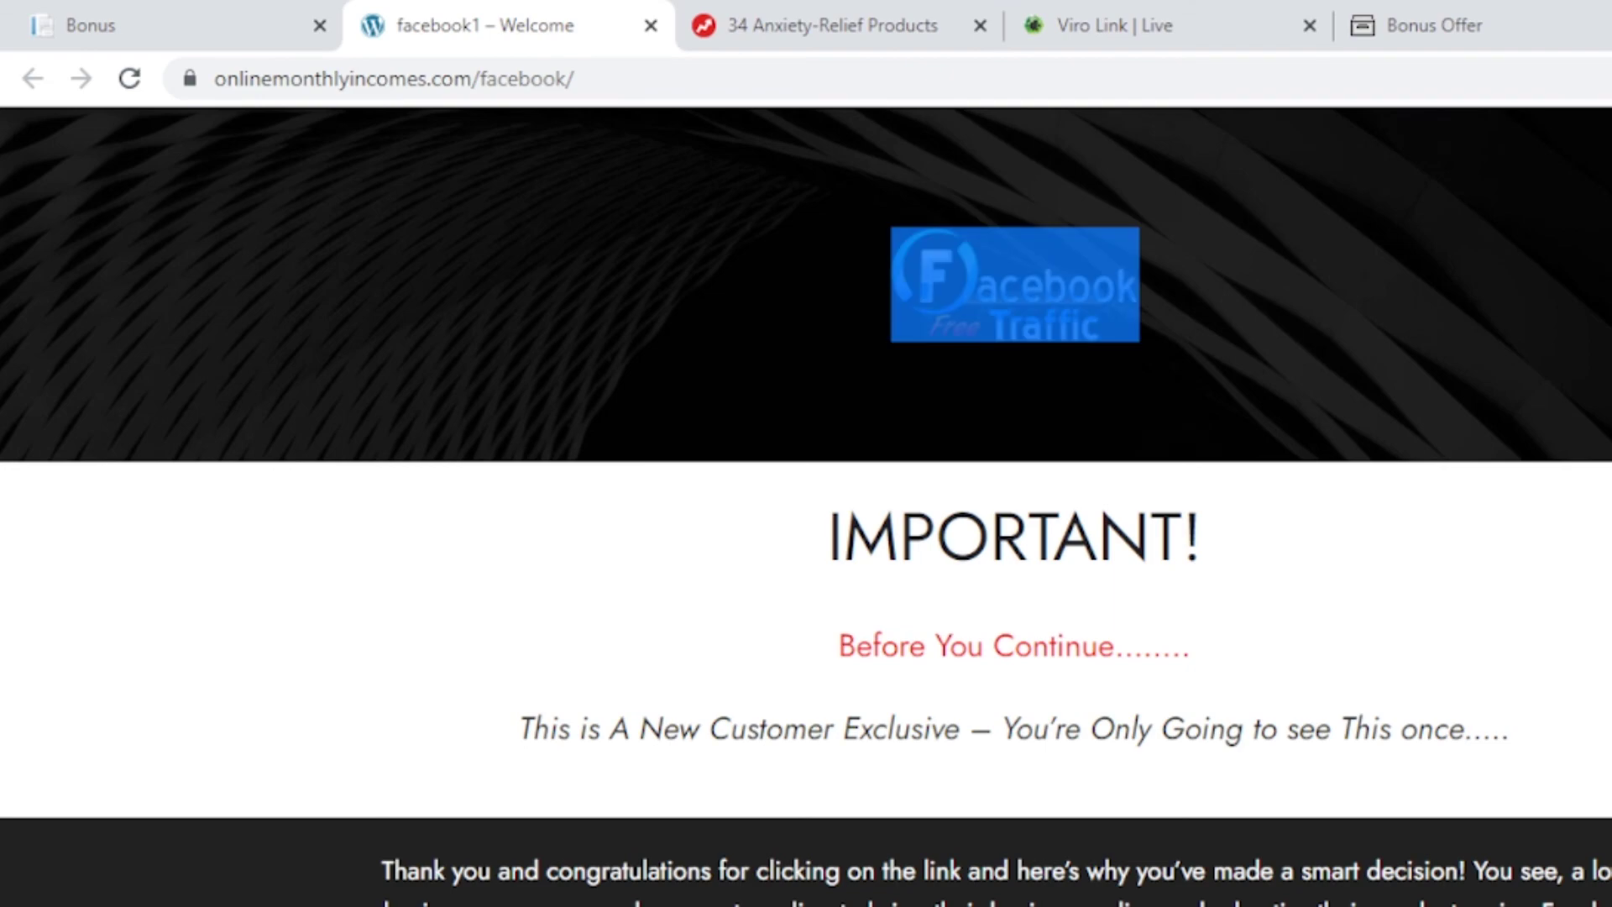
scroll(805, 507, "down", 20)
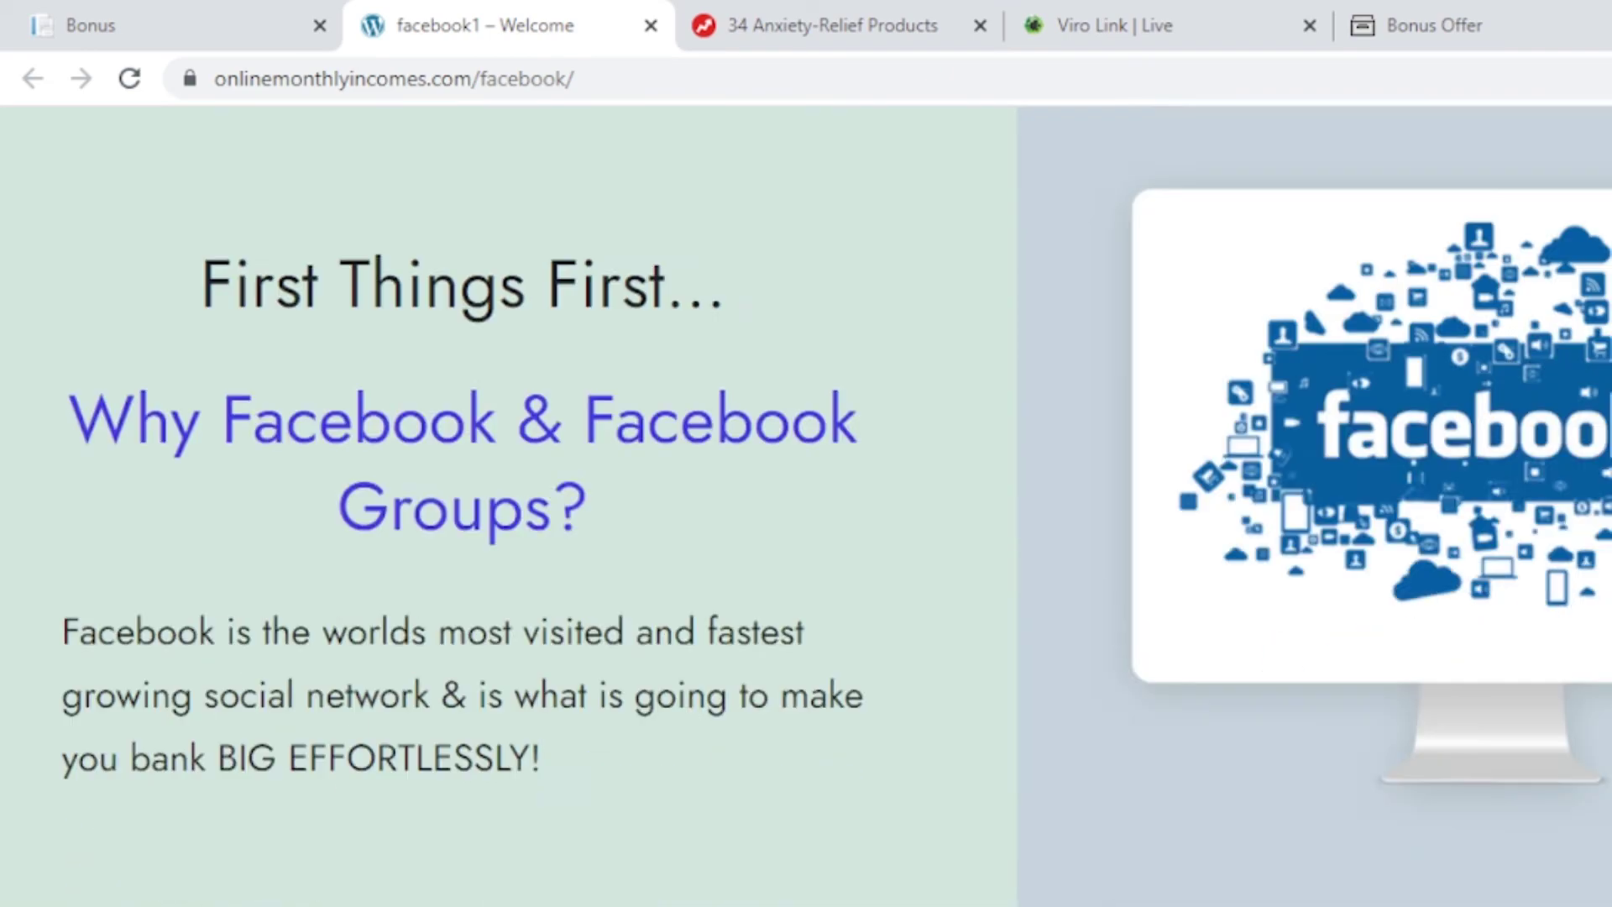
scroll(806, 506, "down", 20)
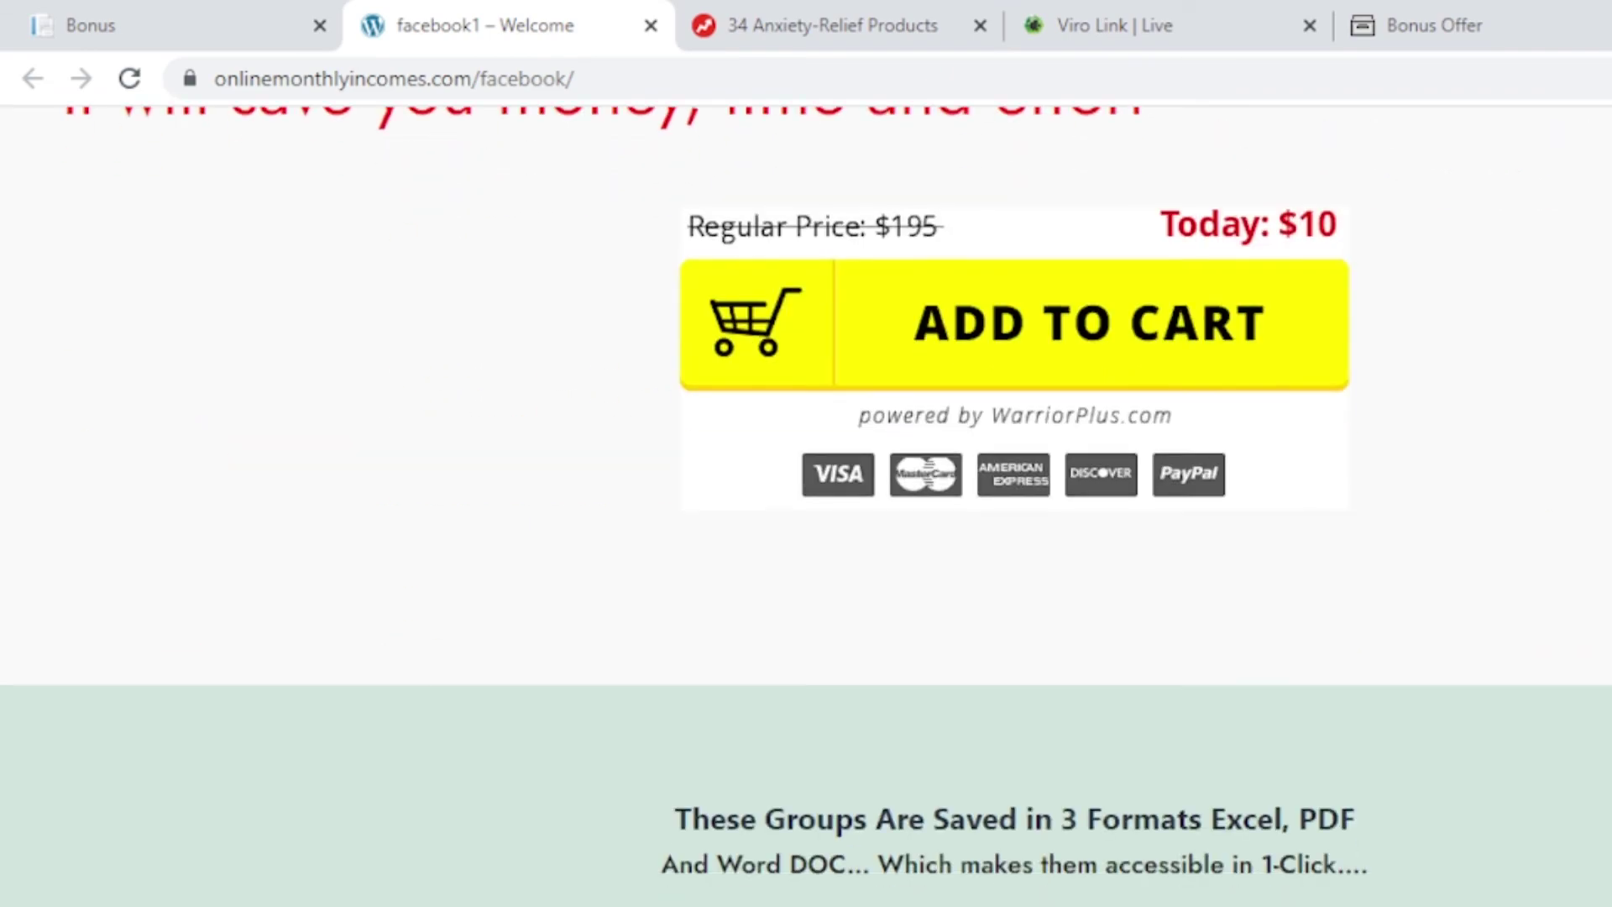
scroll(806, 506, "down", 15)
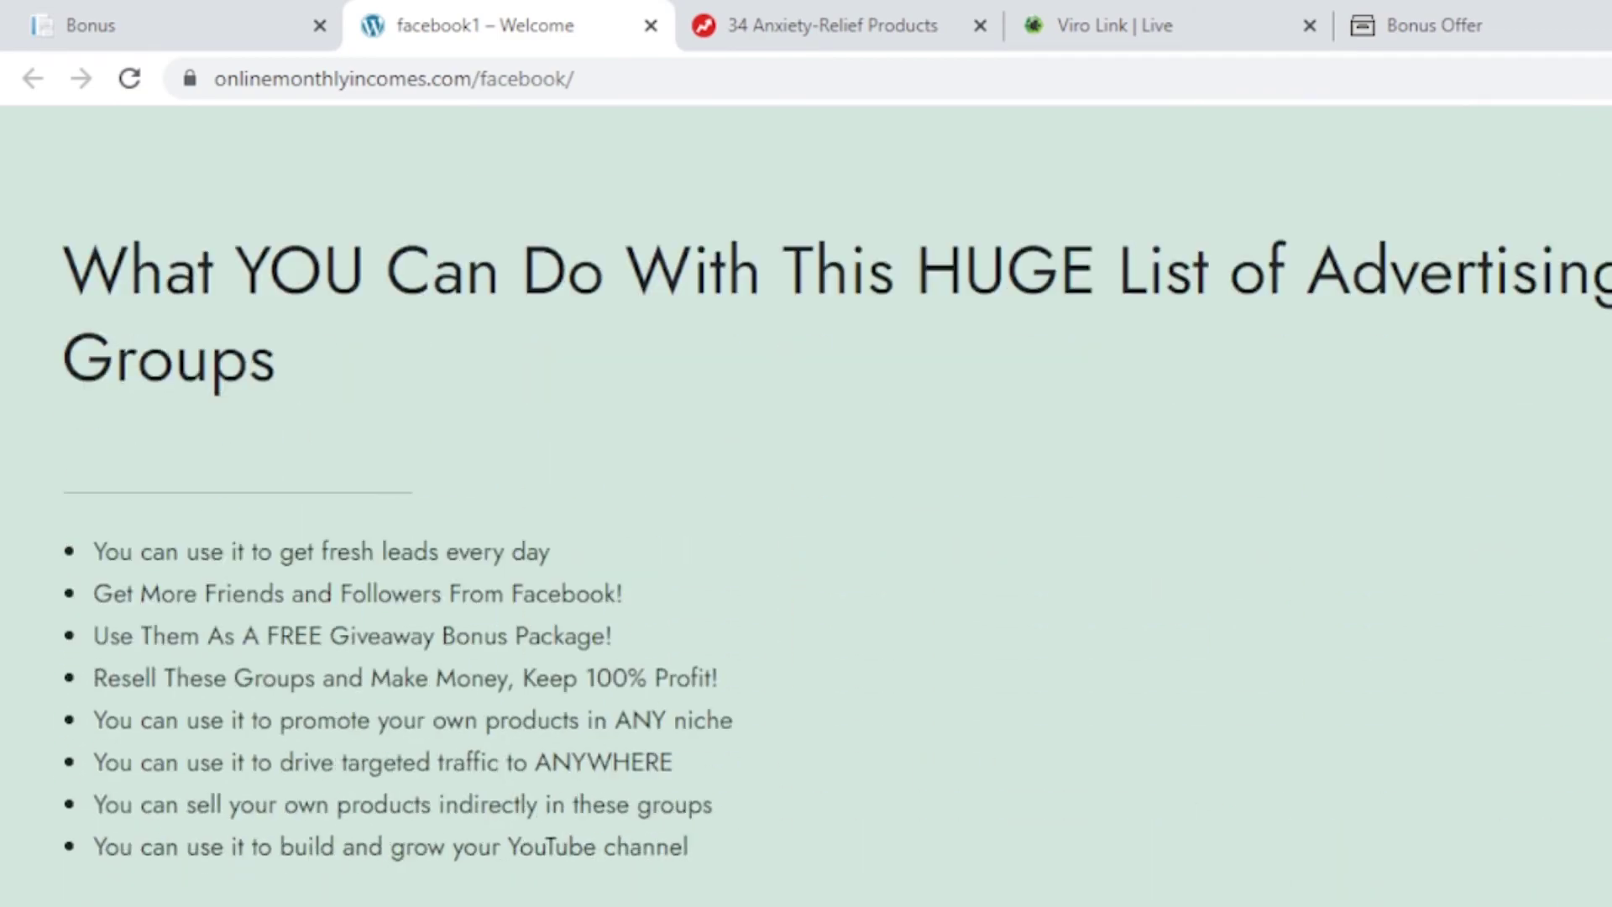
scroll(806, 506, "down", 10)
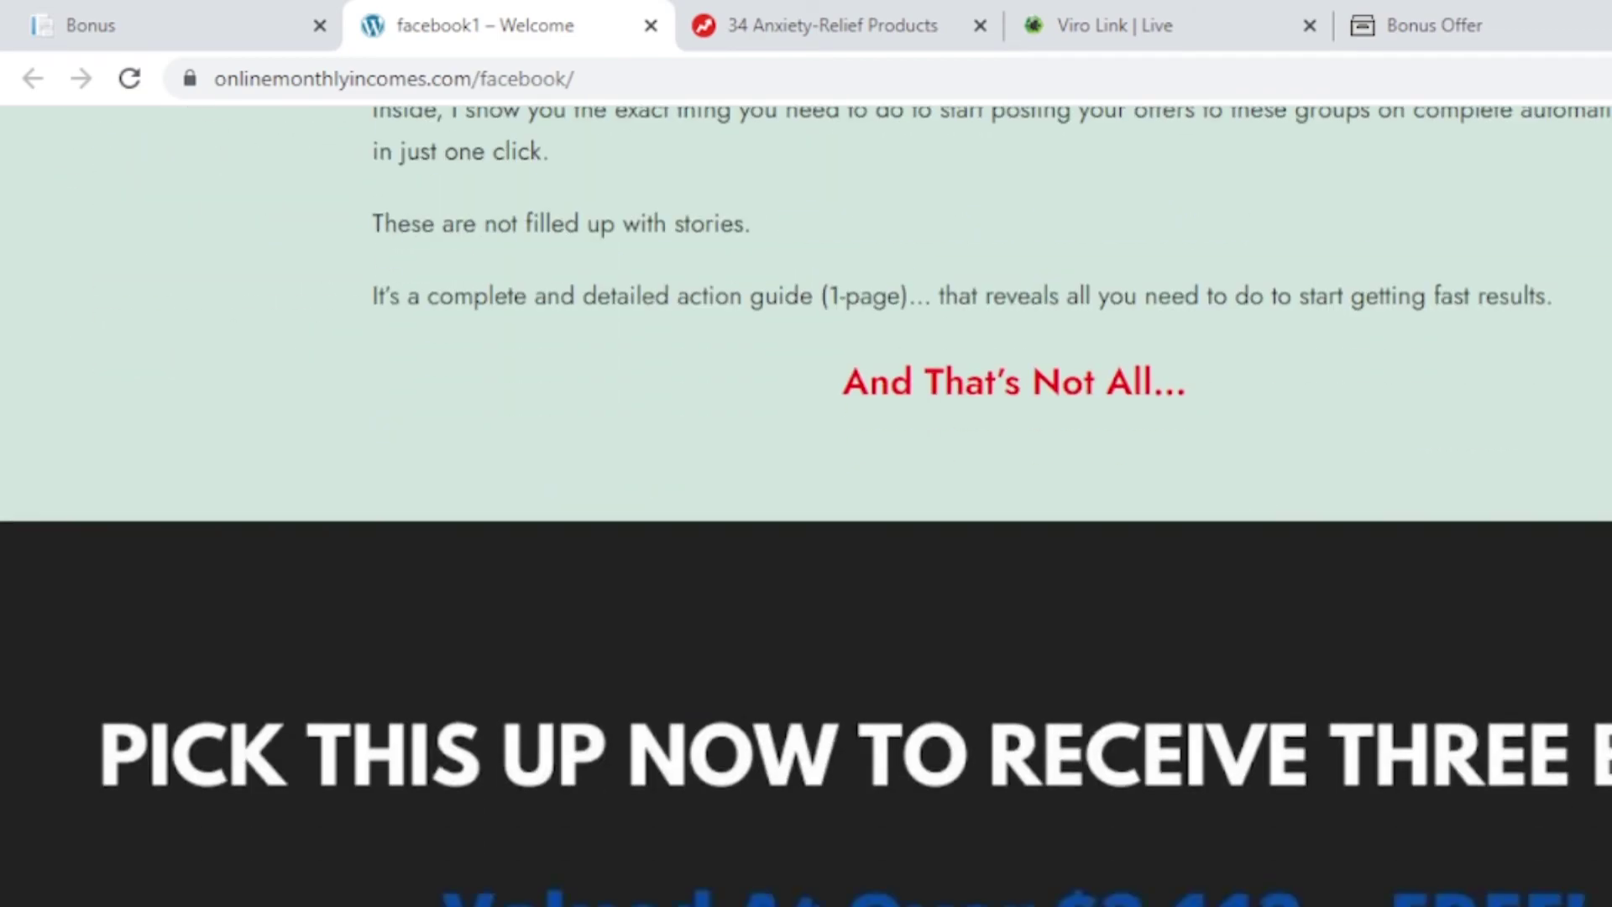
scroll(806, 506, "down", 2)
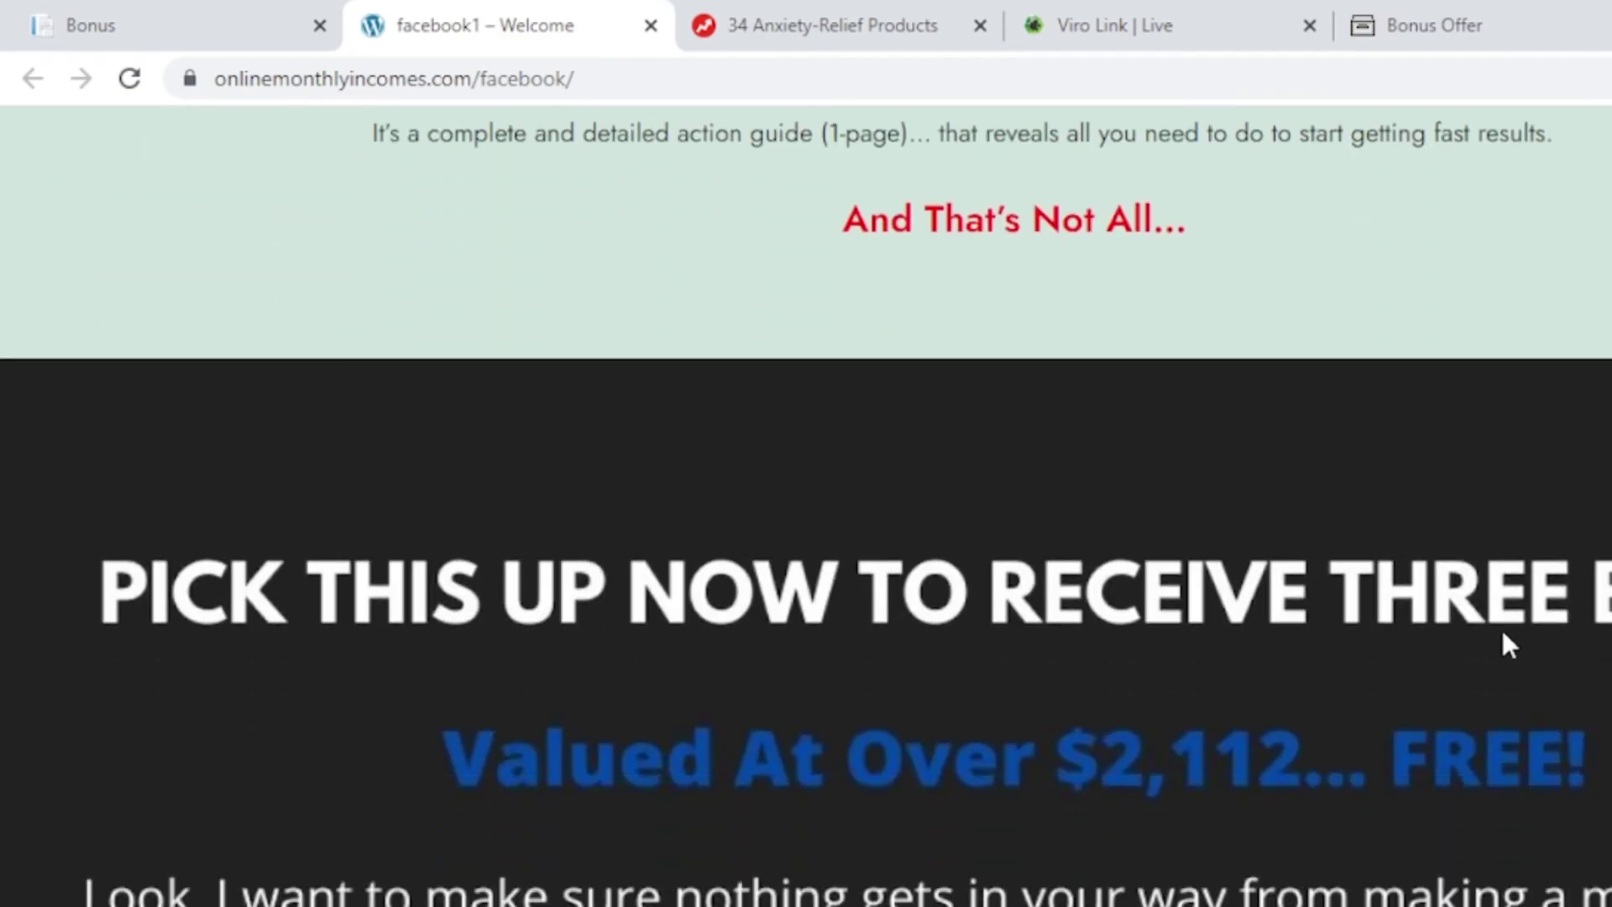
- Close the Facebook Free Traffic tab and scroll the ViroLink sales page to 'We're Not Stopping There'
left_click(651, 27)
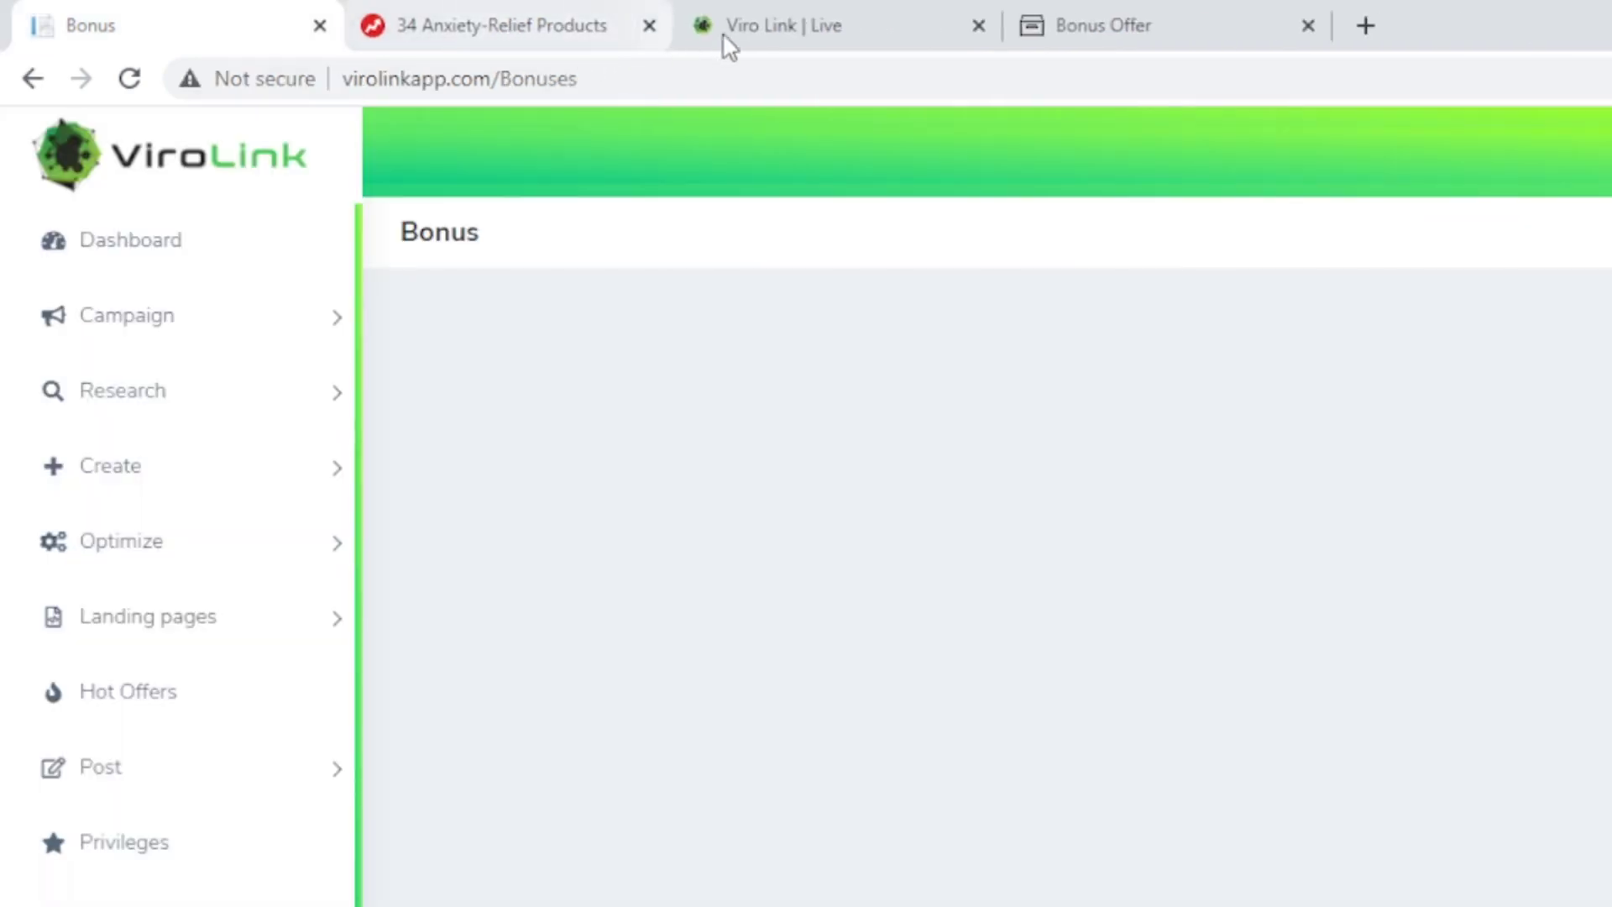
left_click(827, 28)
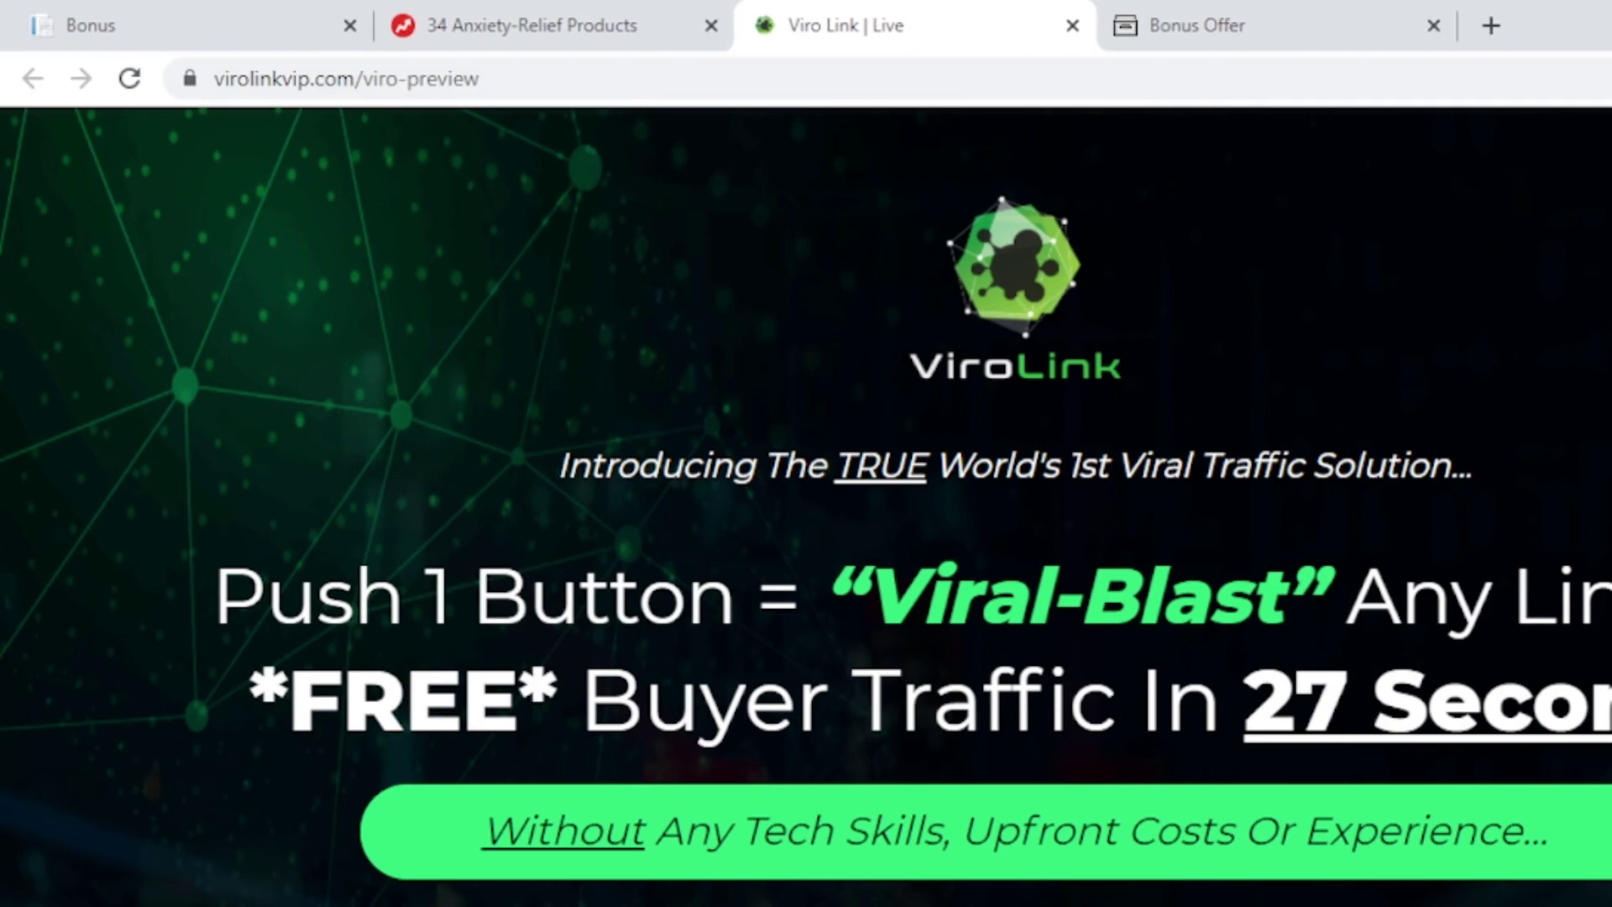
scroll(806, 504, "down", 20)
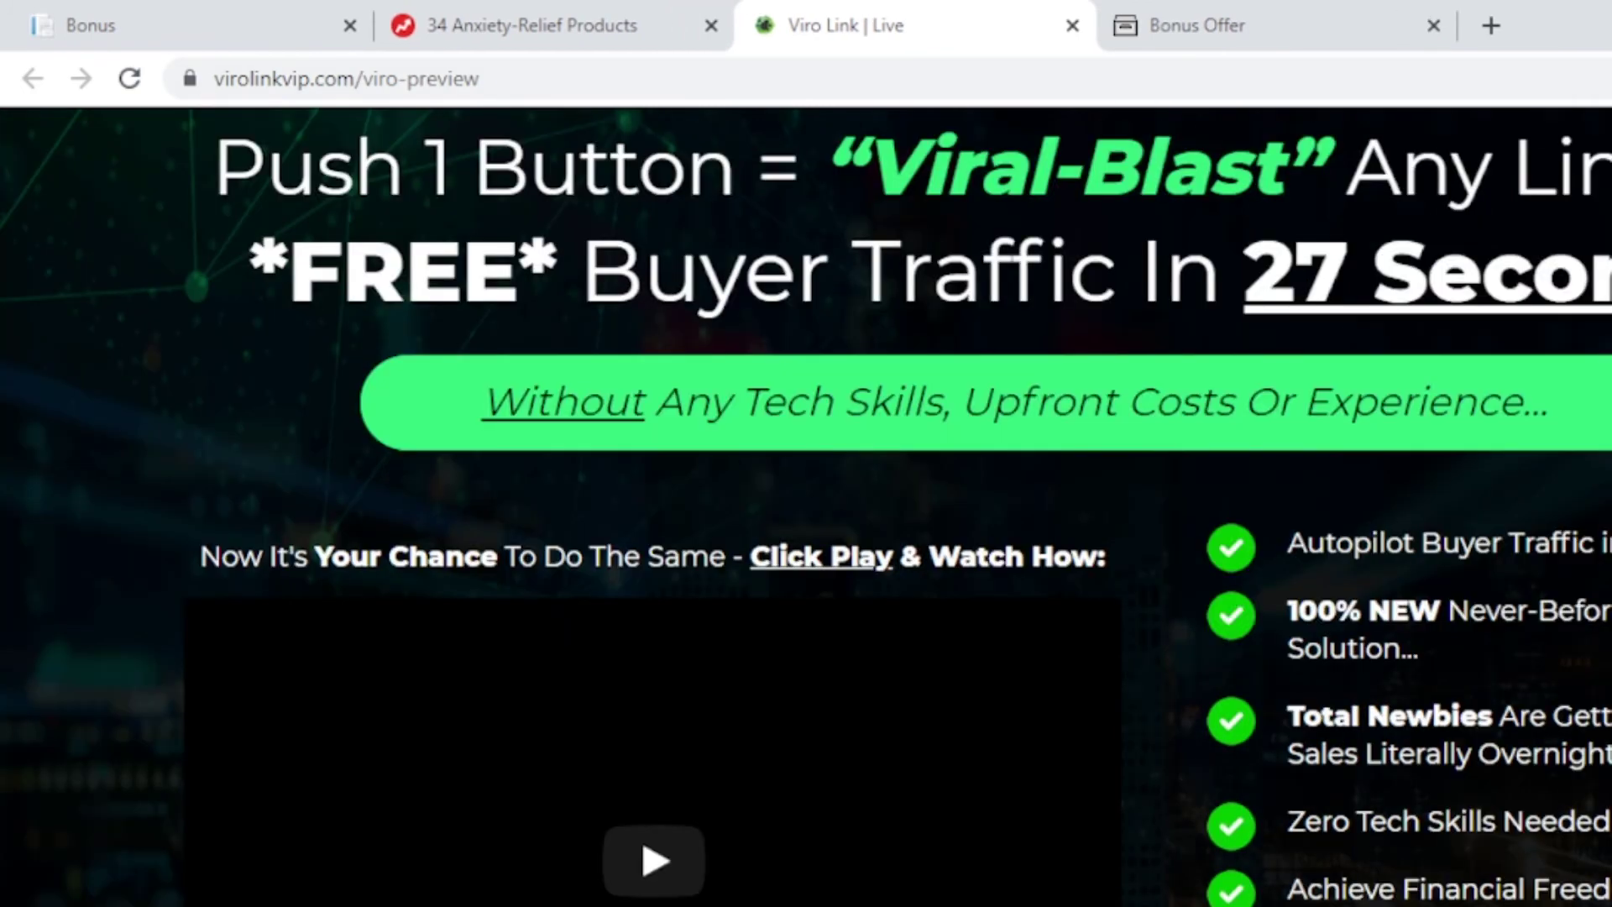
scroll(806, 504, "down", 20)
scroll(806, 504, "down", 20)
scroll(806, 504, "down", 20)
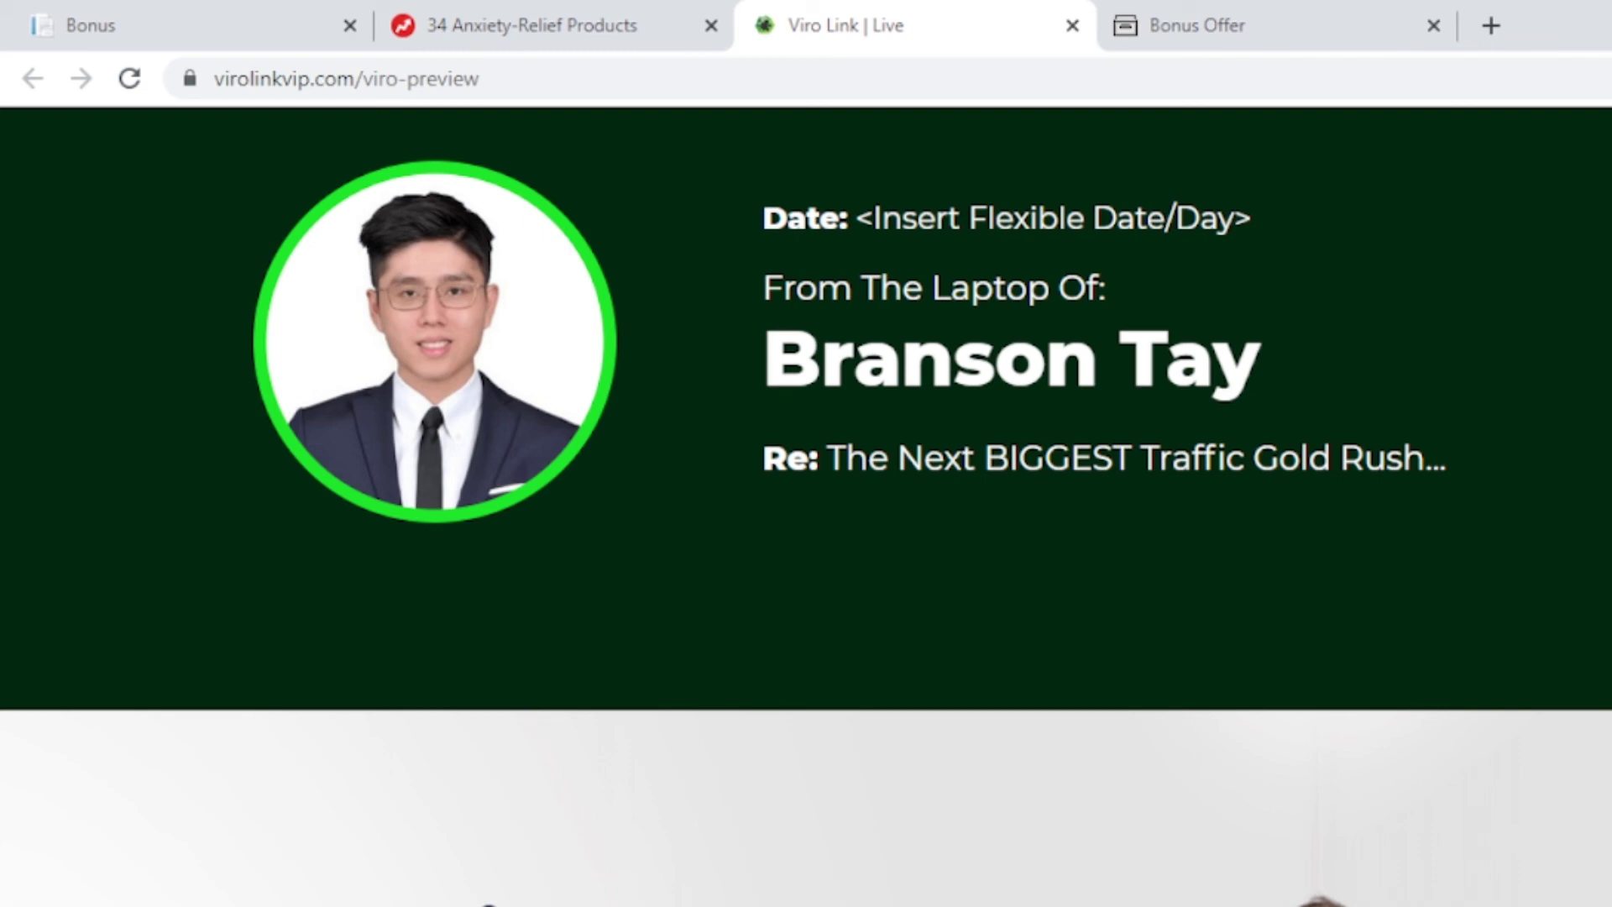
scroll(806, 504, "down", 20)
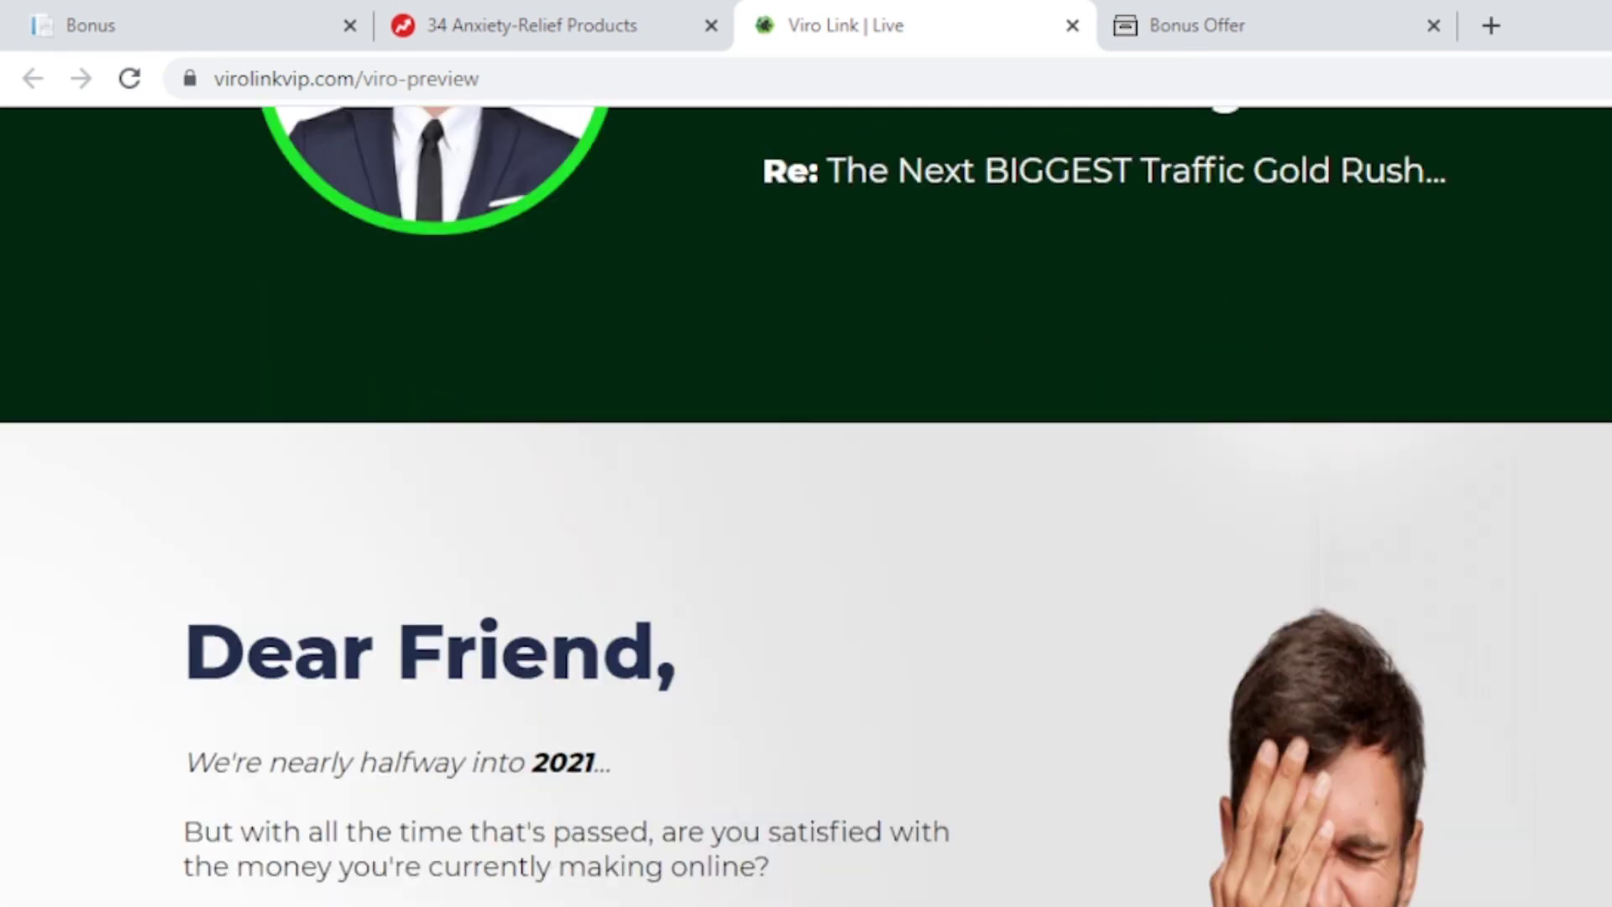
scroll(805, 503, "down", 20)
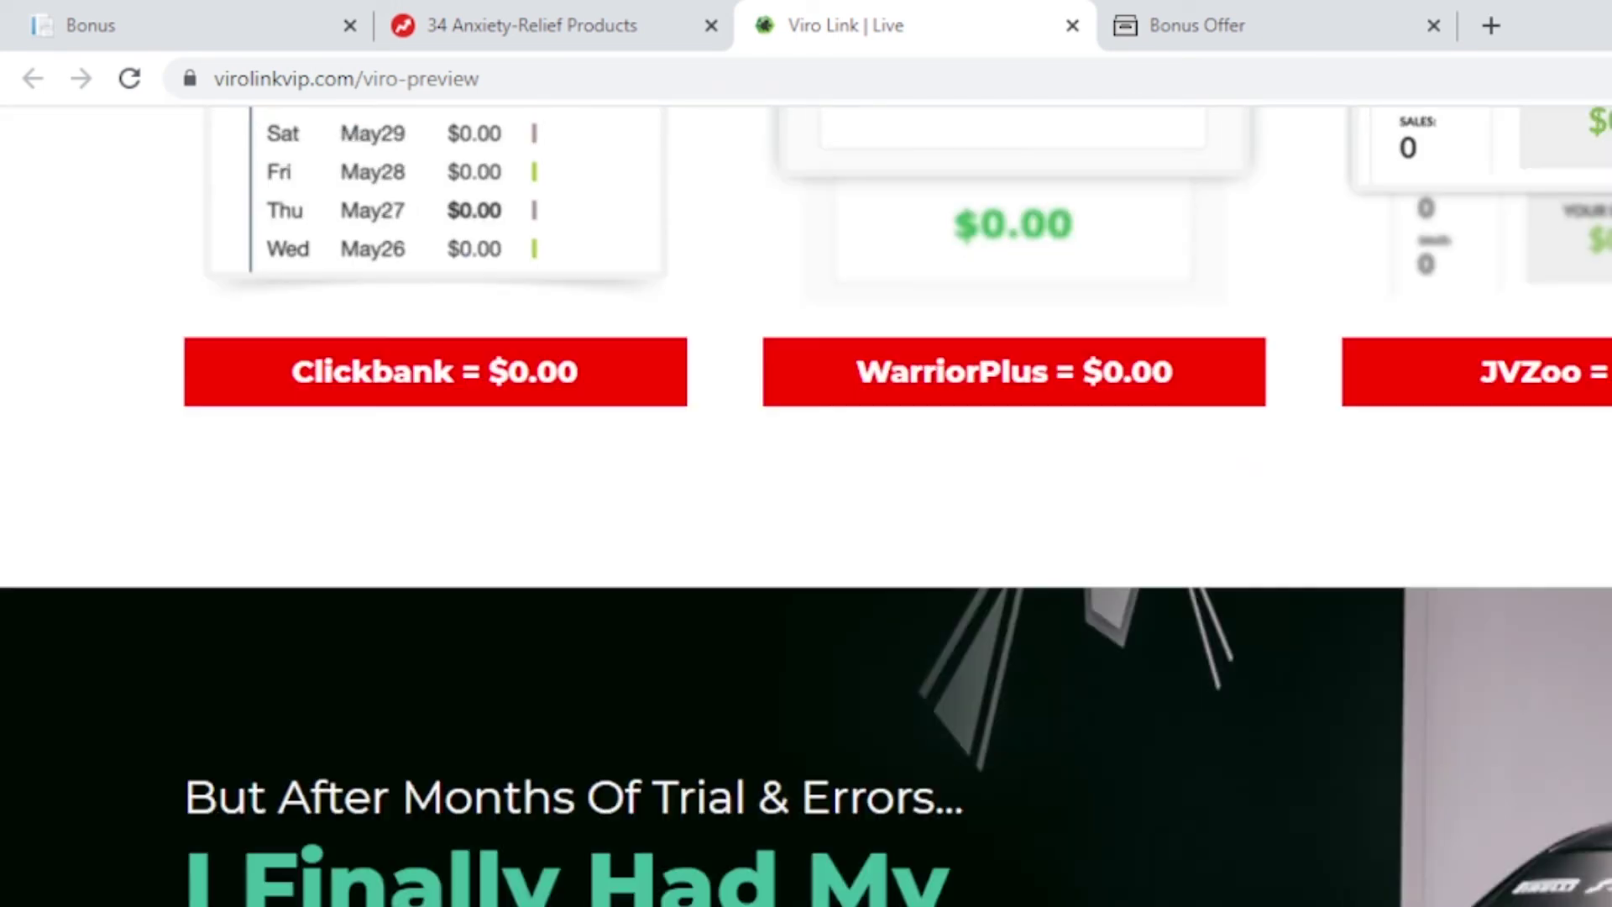
scroll(806, 504, "down", 20)
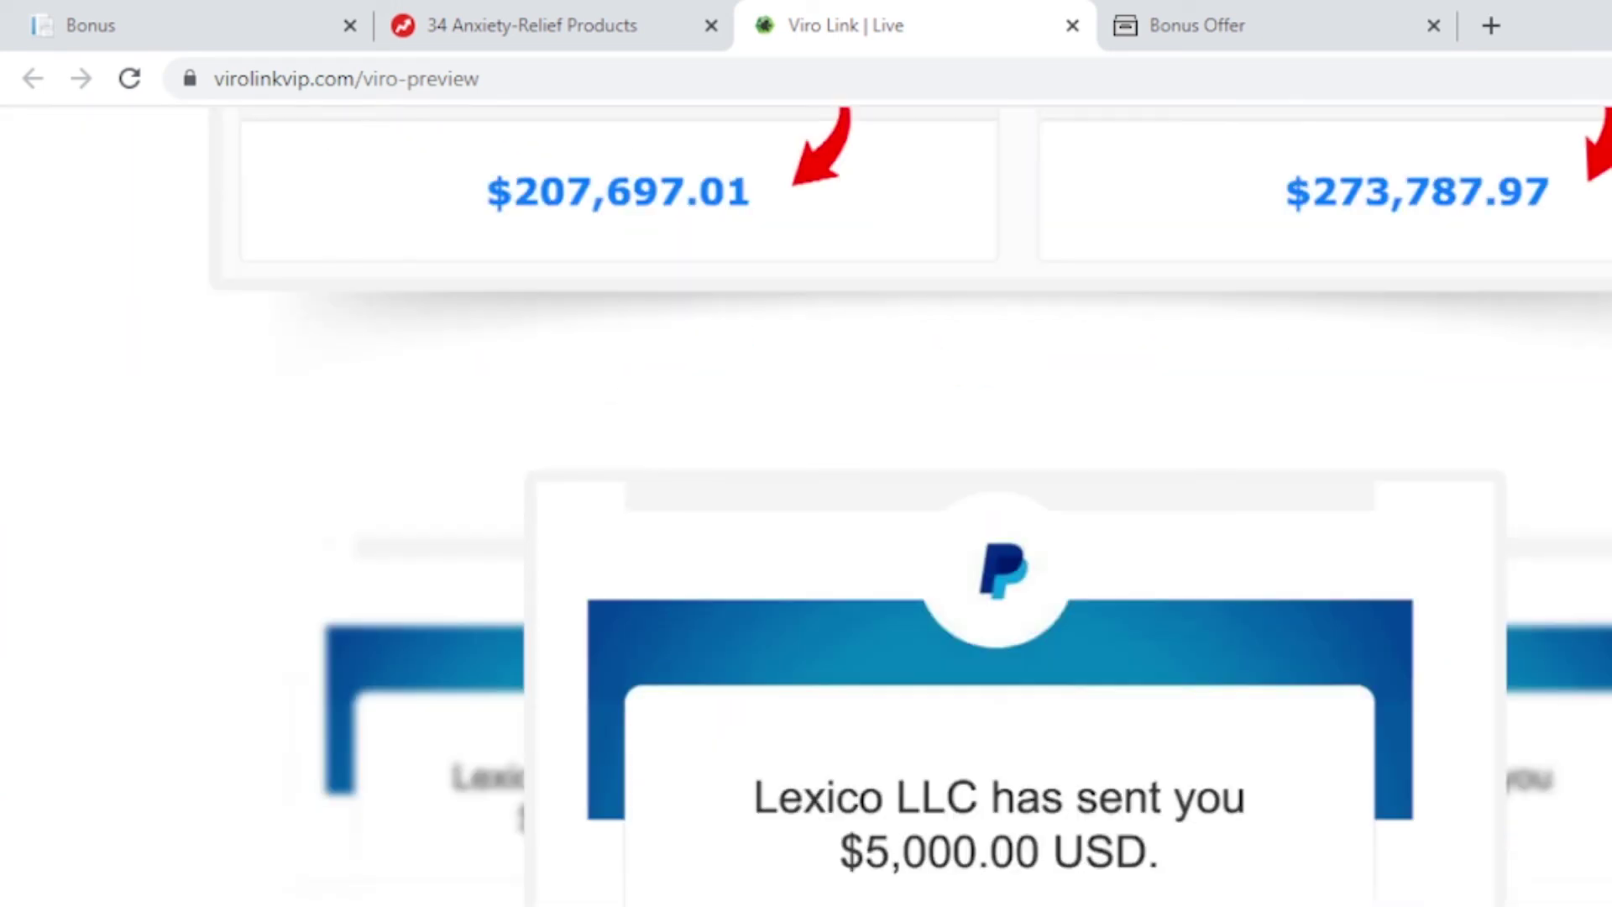
scroll(806, 504, "down", 20)
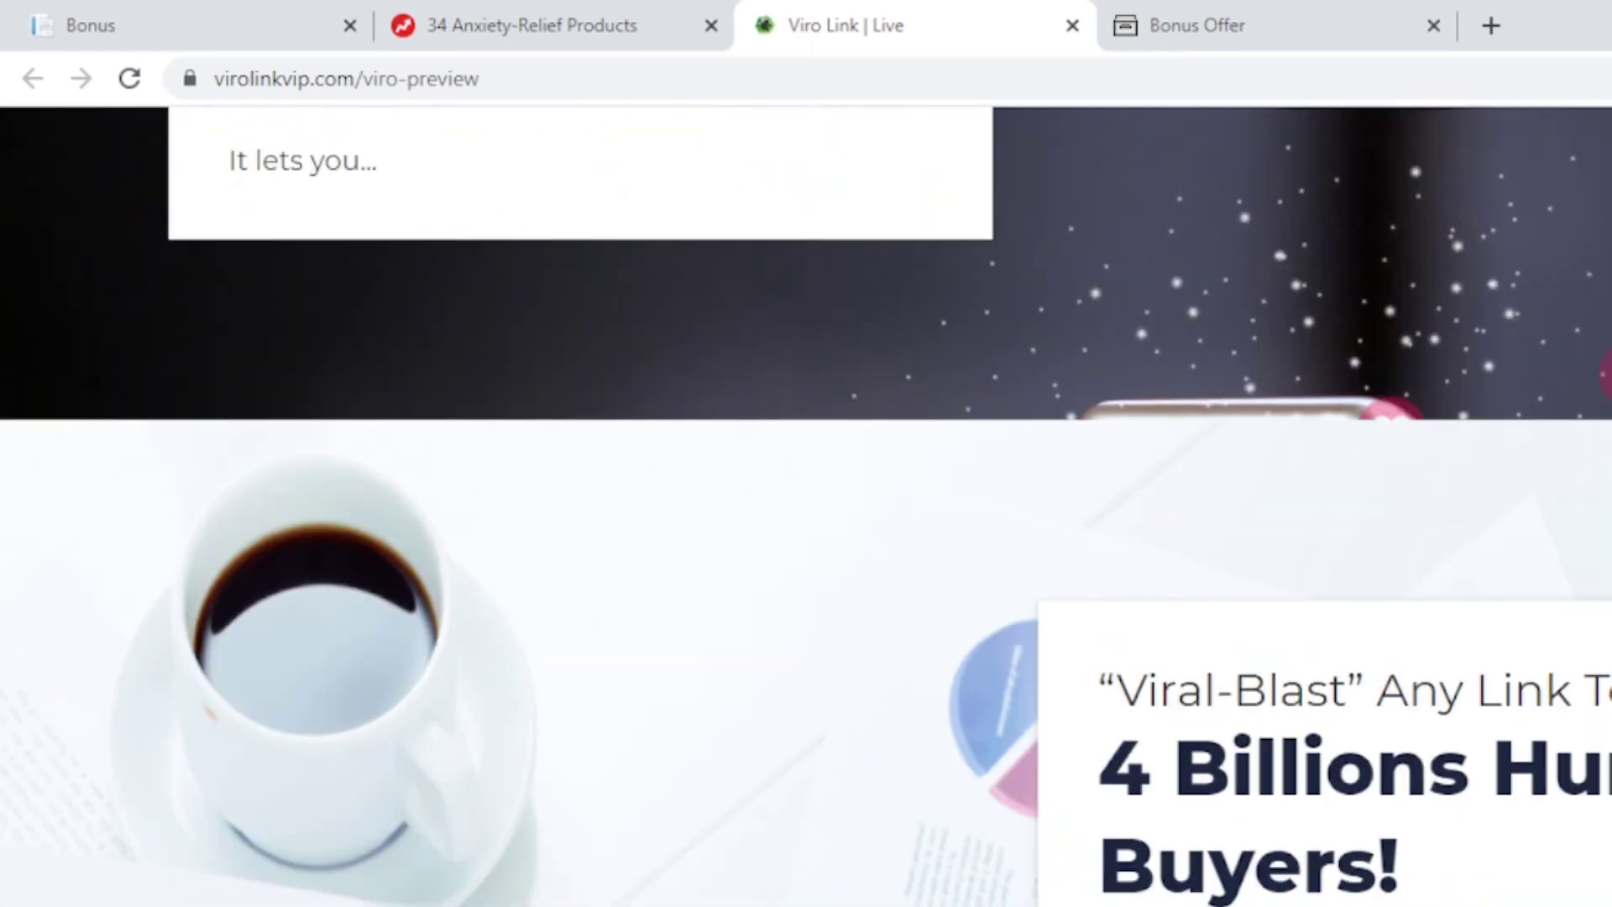
scroll(806, 504, "down", 20)
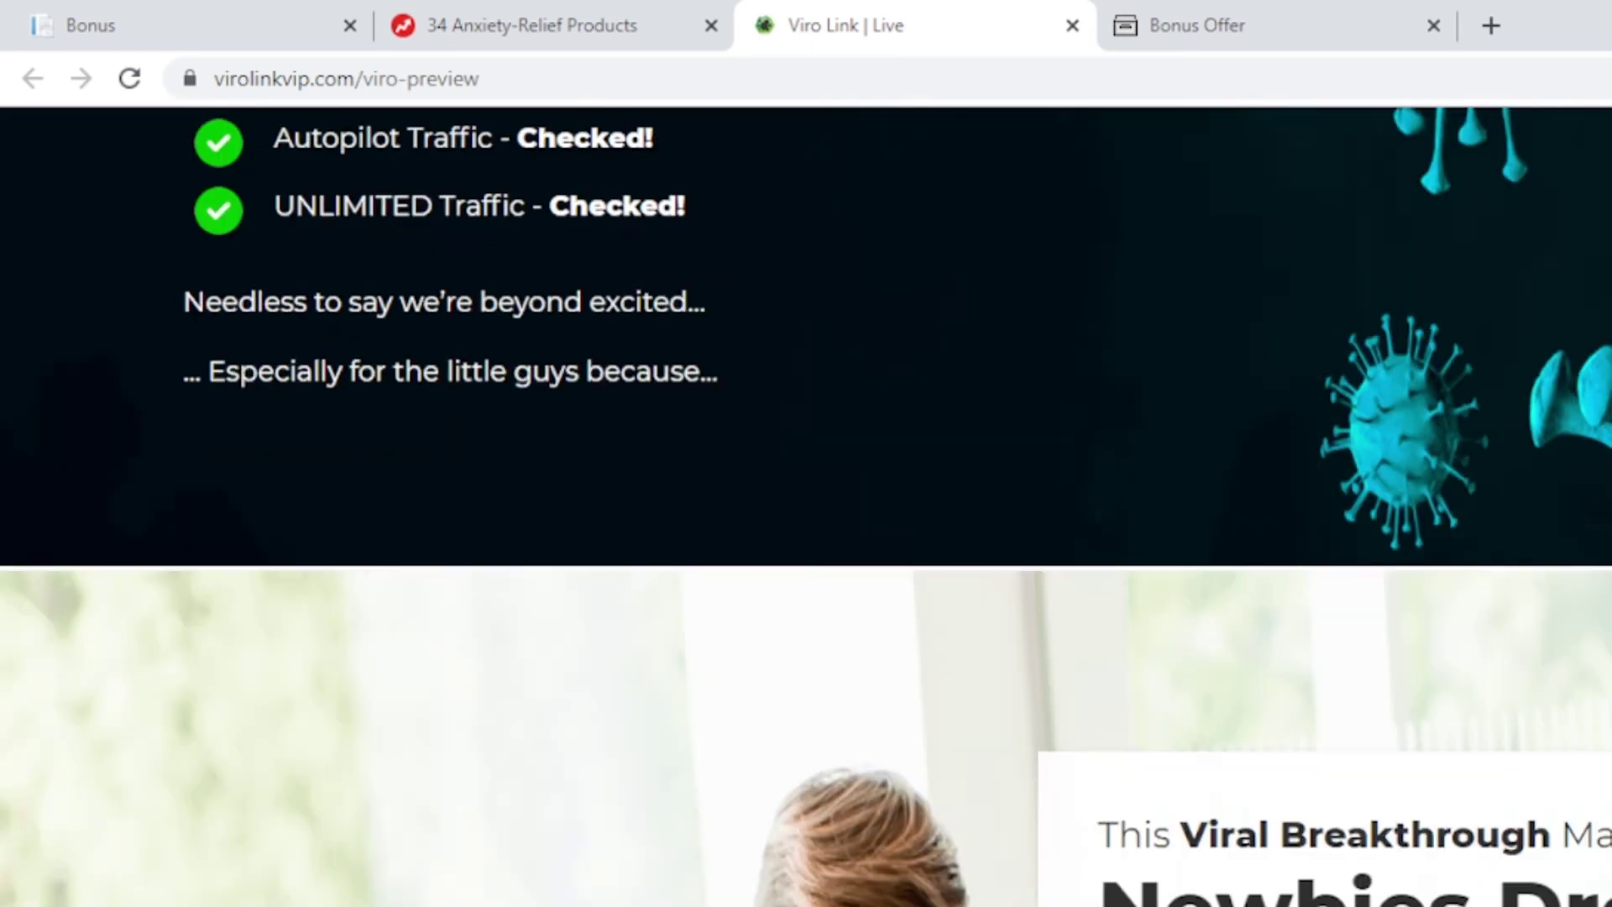
scroll(806, 503, "down", 16)
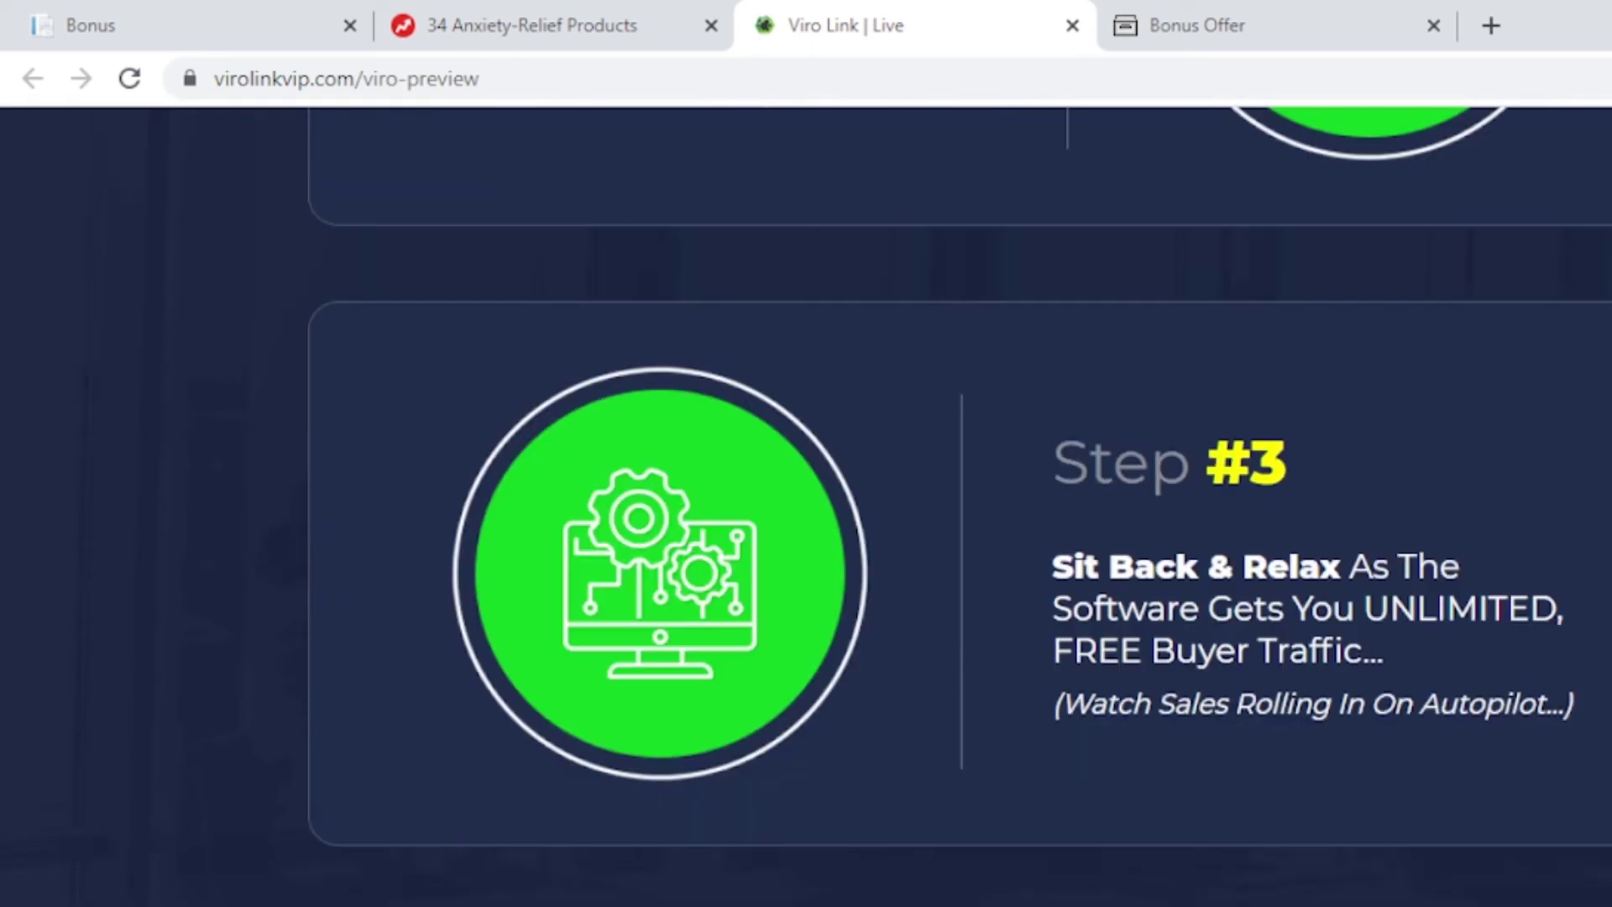
scroll(805, 504, "up", 5)
scroll(806, 504, "down", 13)
scroll(806, 504, "down", 20)
scroll(806, 504, "down", 20)
scroll(806, 504, "down", 15)
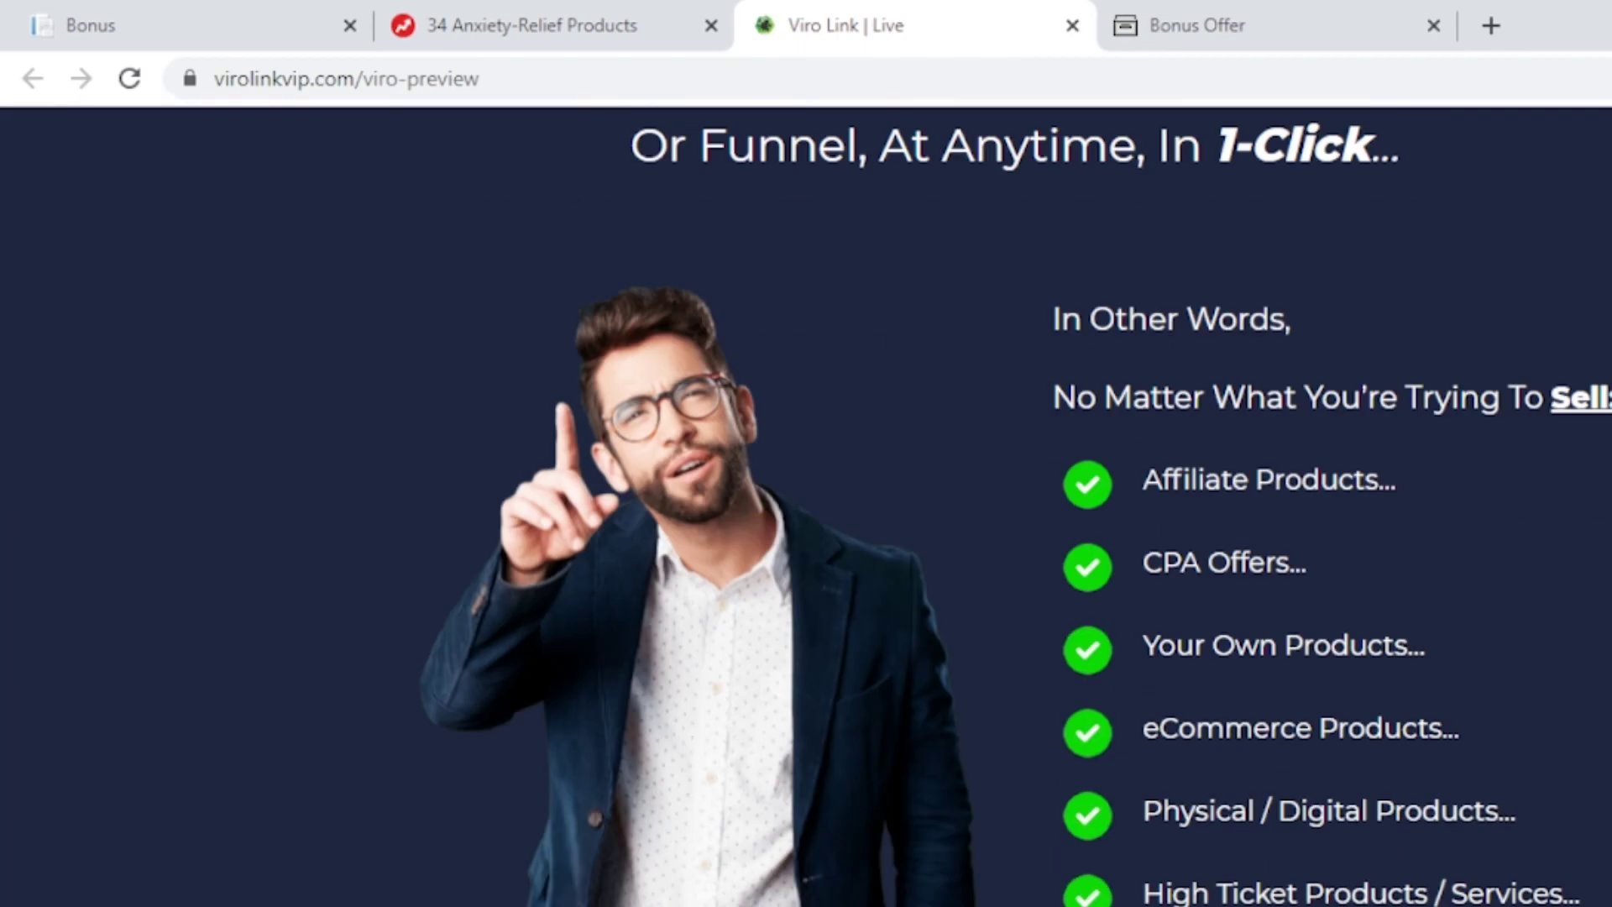
scroll(806, 504, "down", 15)
scroll(806, 504, "down", 20)
scroll(806, 504, "down", 2)
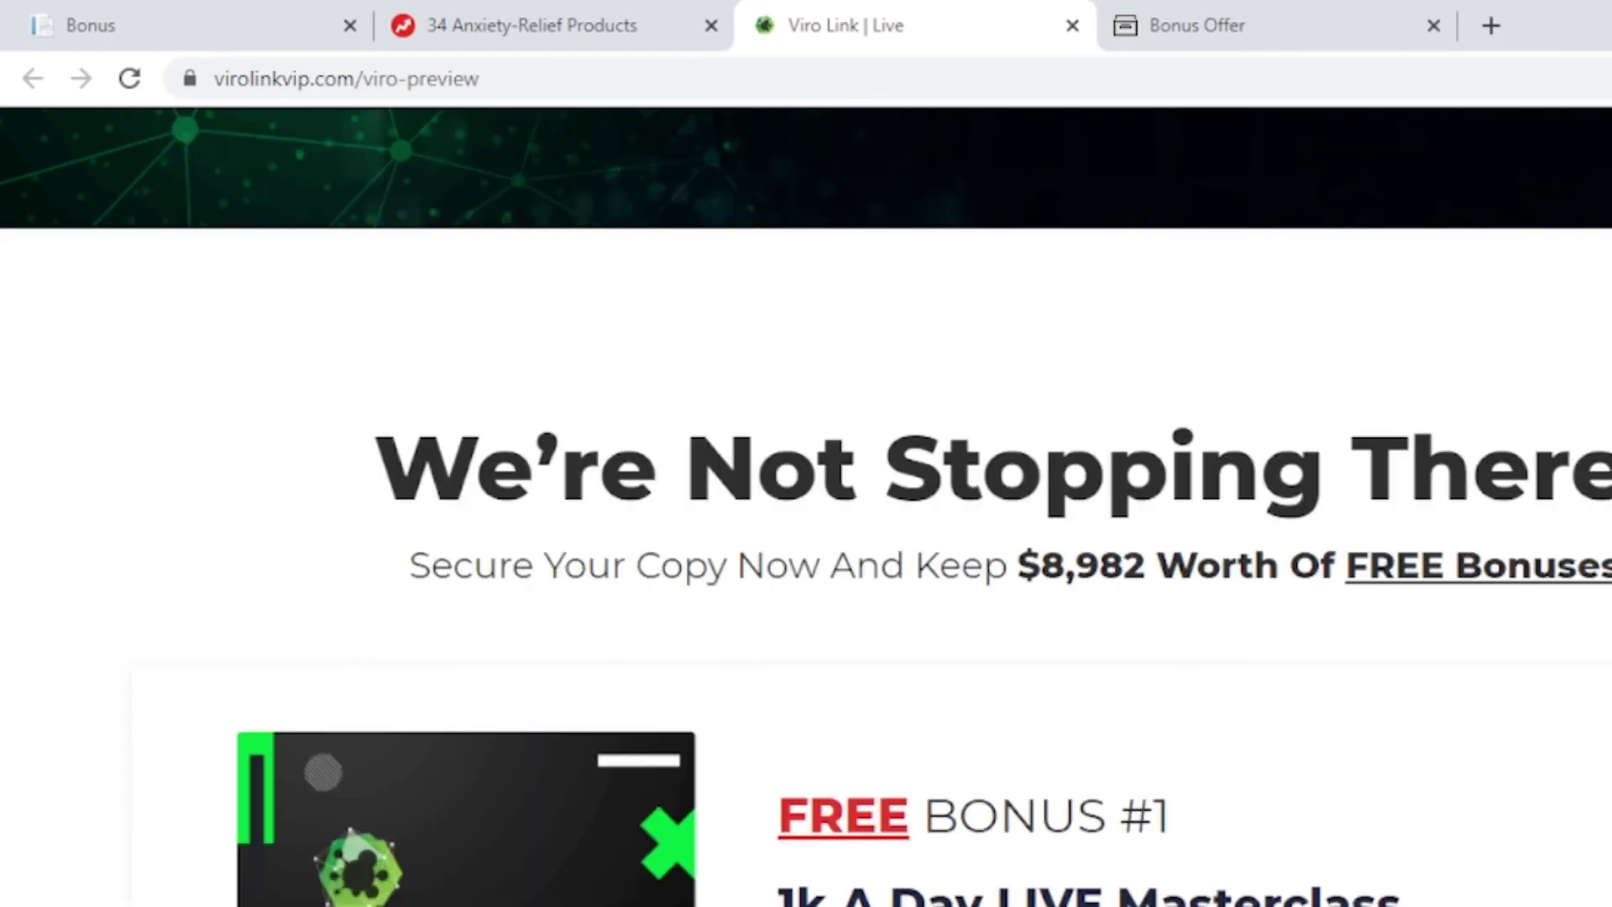
- Scroll the sales page through free bonuses #1–#5, including the $1,997 '$1M A Year Blueprint', to the one-time price offer
scroll(806, 534, "down", 5)
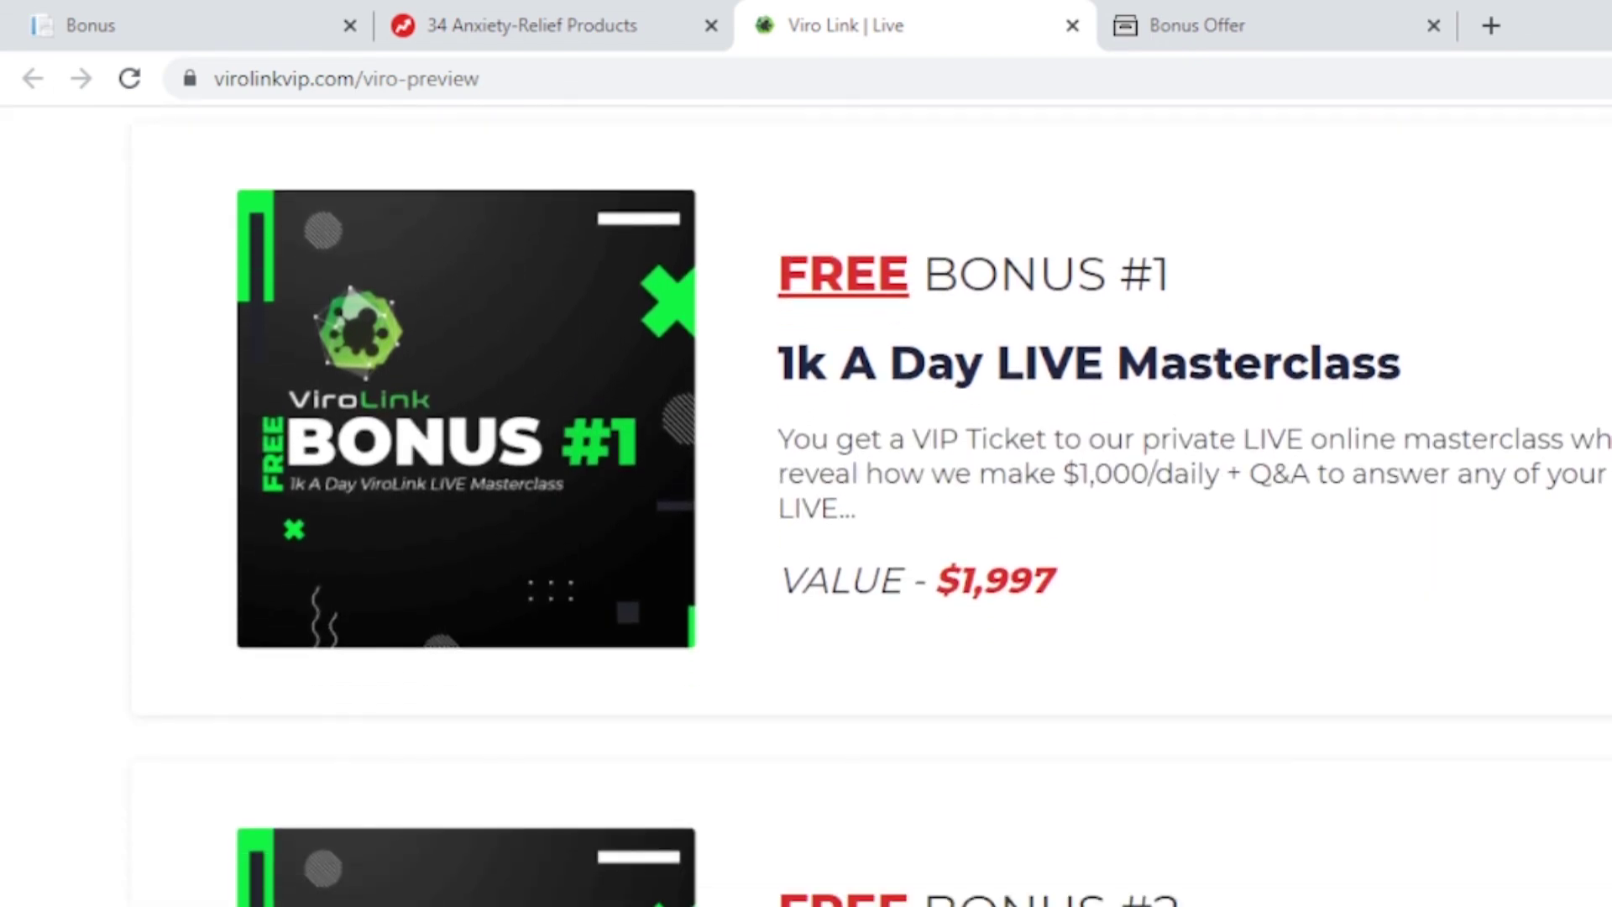
scroll(805, 504, "down", 5)
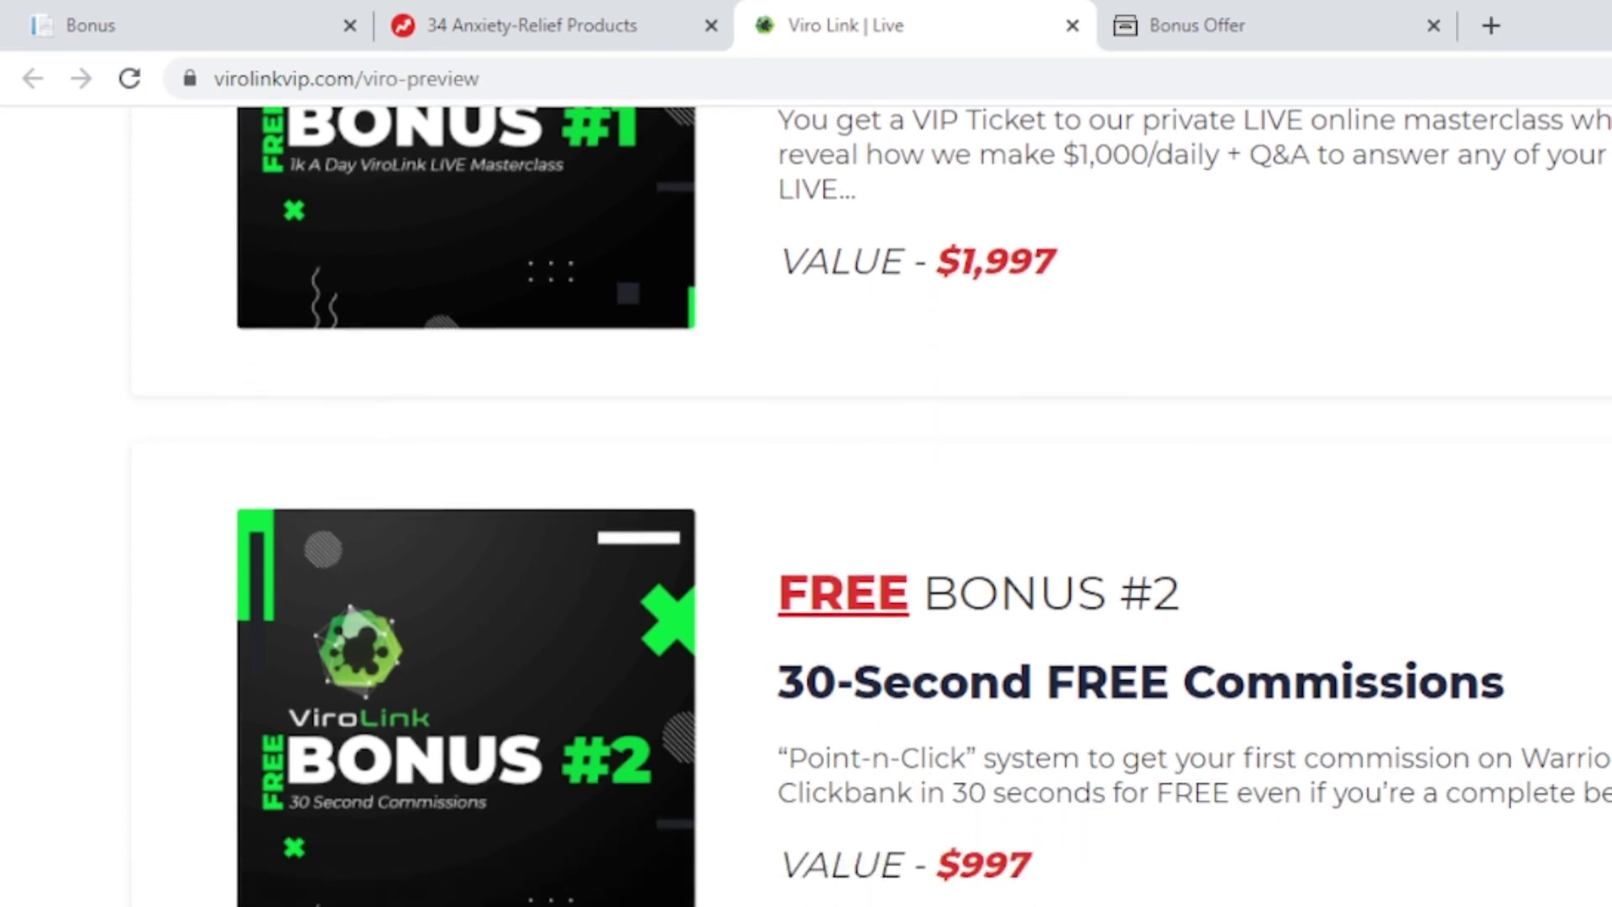
scroll(806, 504, "down", 7)
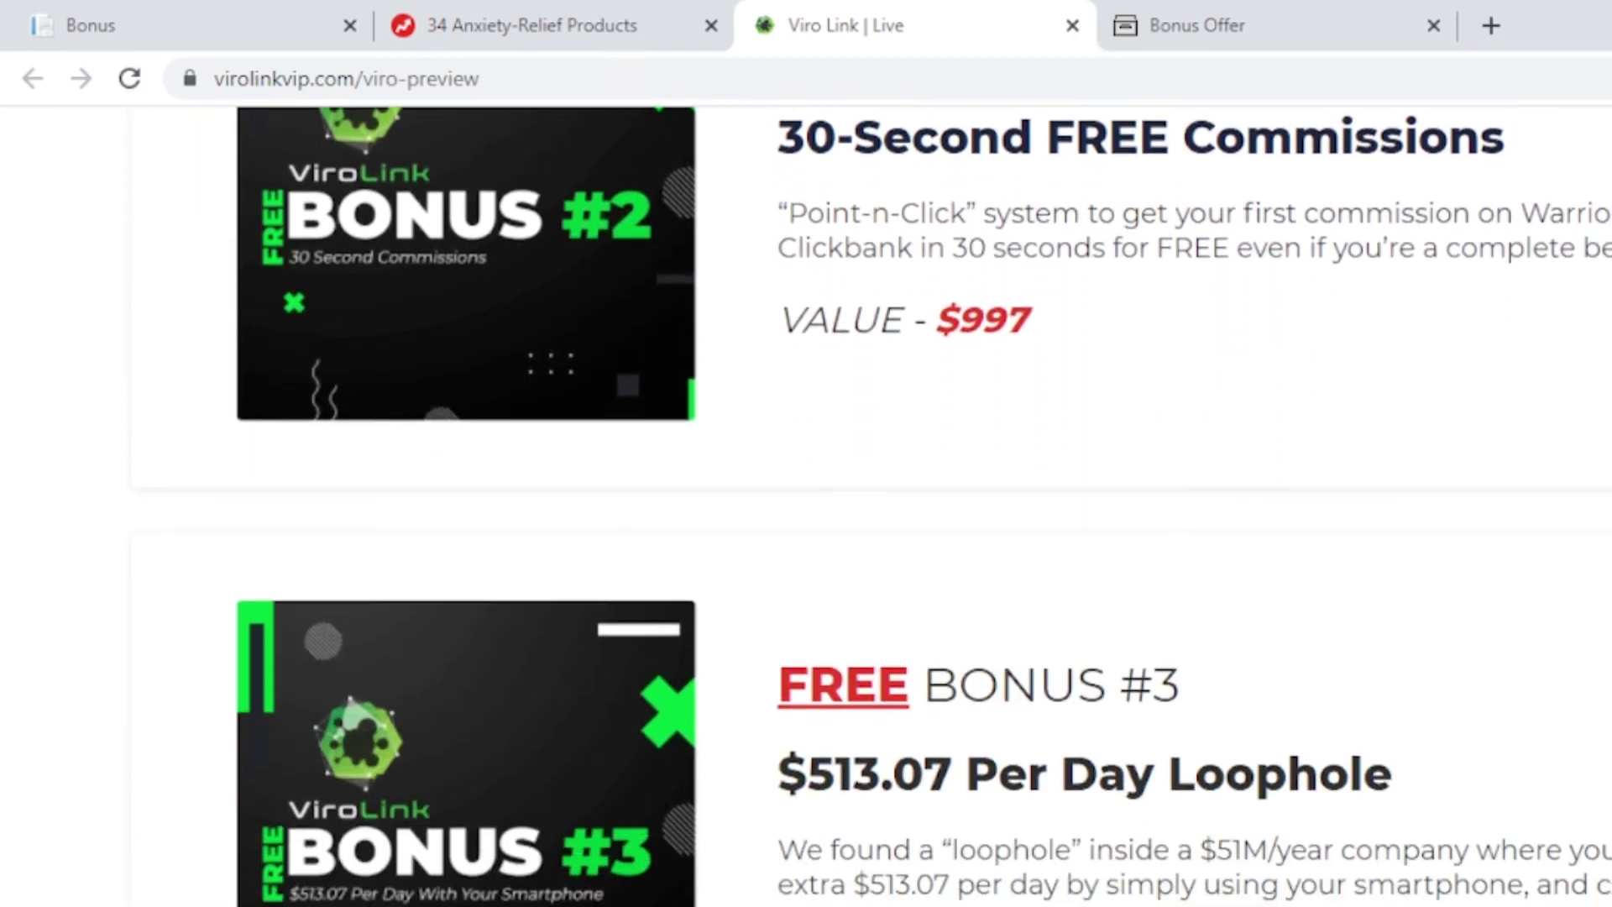
scroll(806, 503, "down", 1)
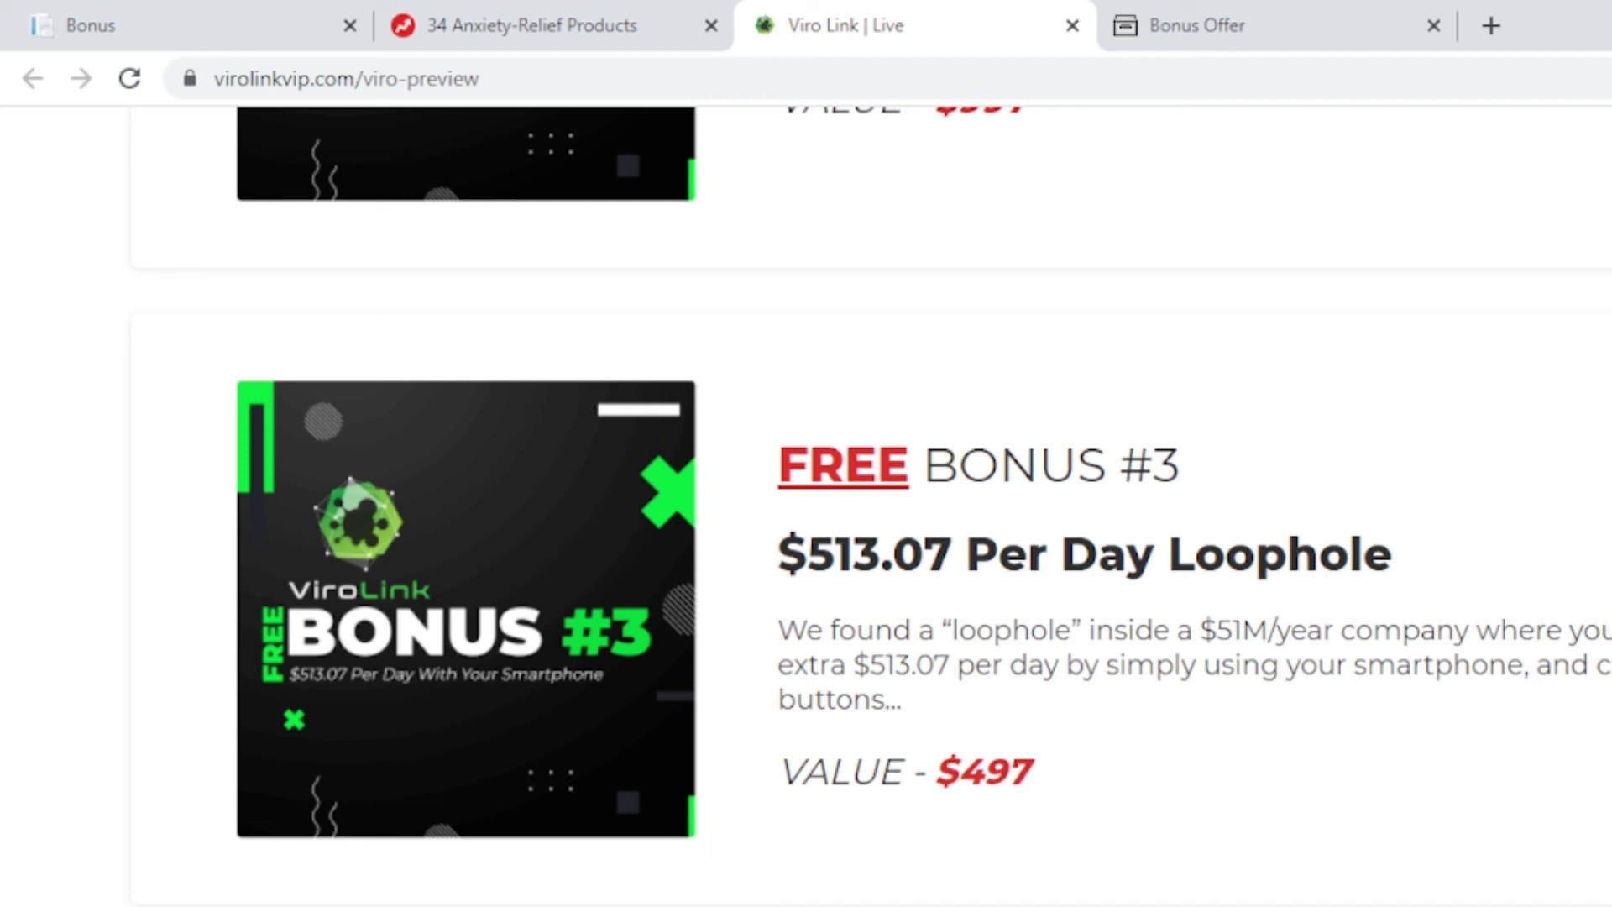
scroll(873, 504, "down", 5)
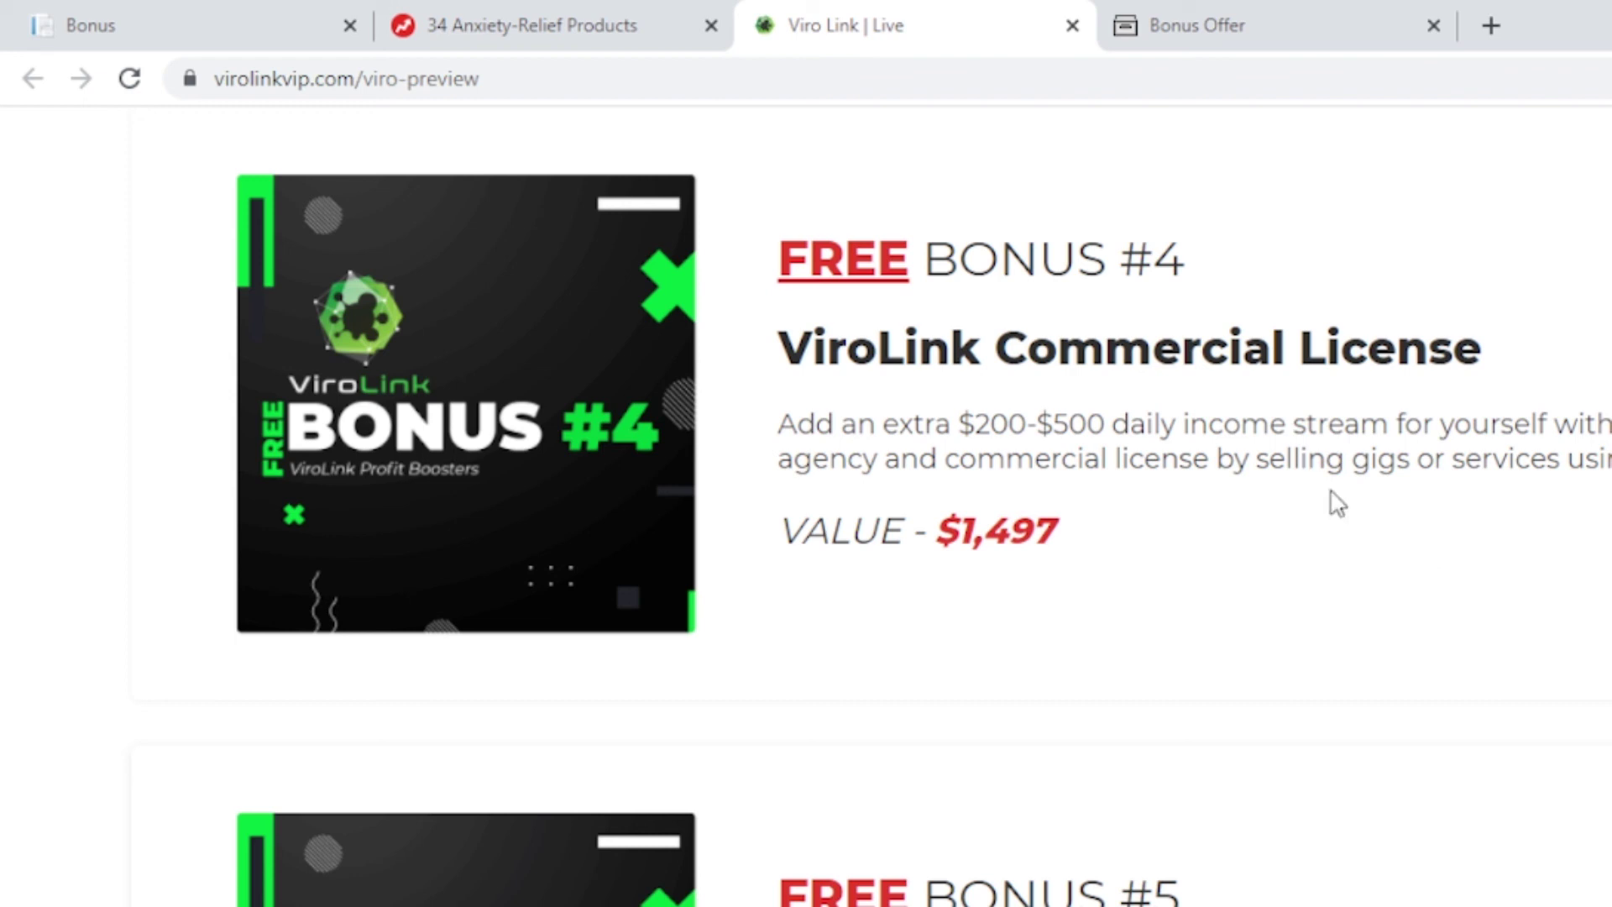
scroll(923, 534, "down", 3)
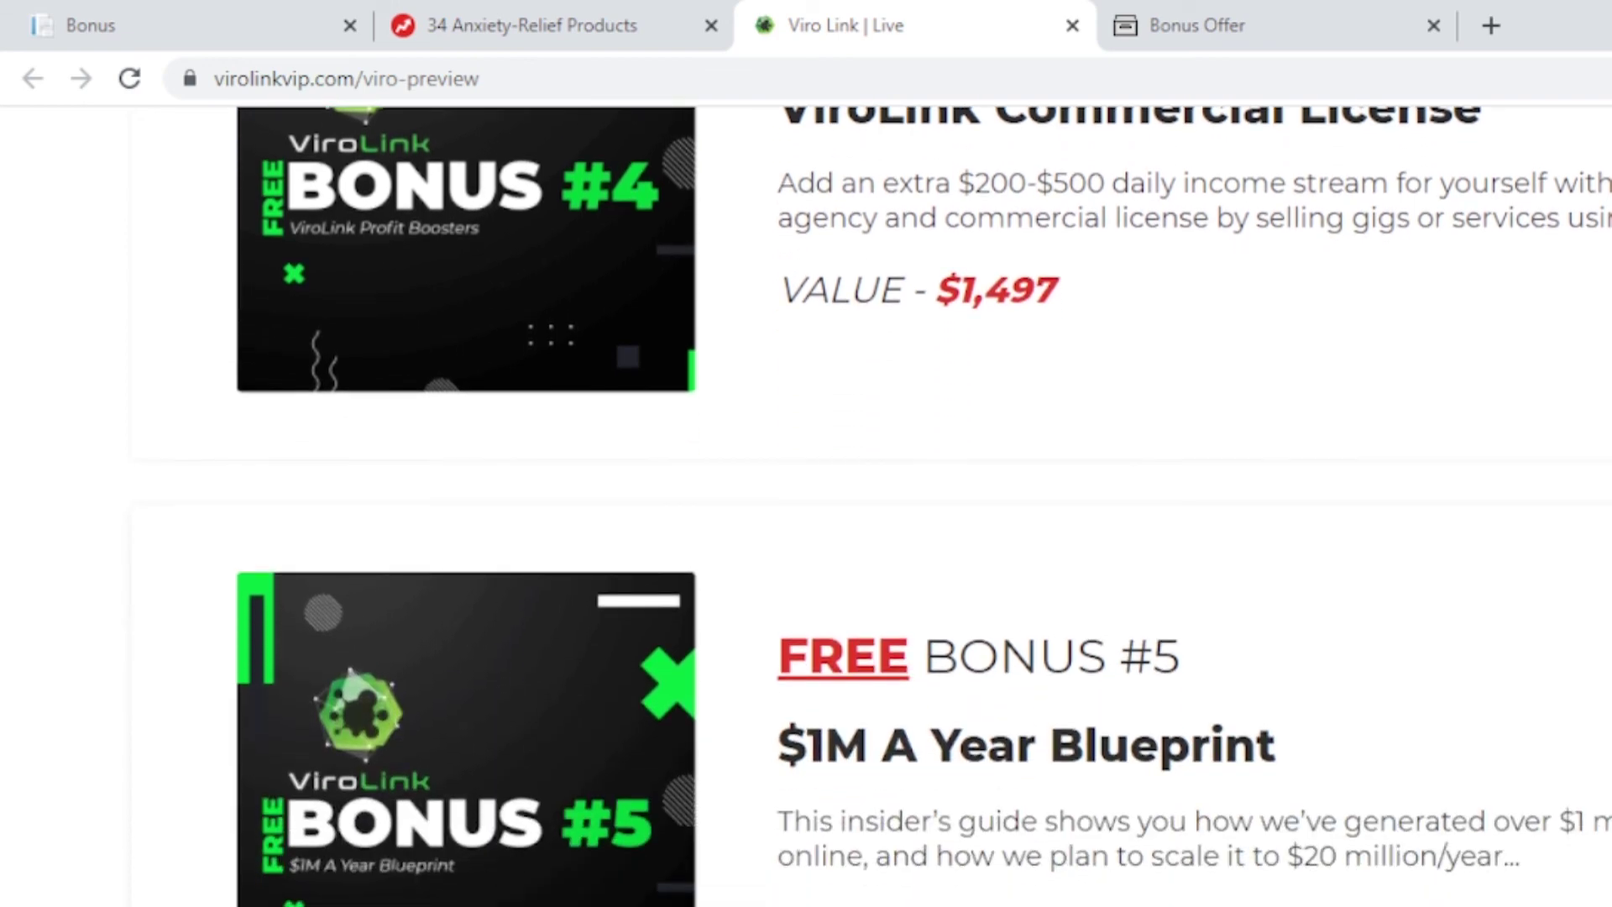
scroll(924, 504, "down", 10)
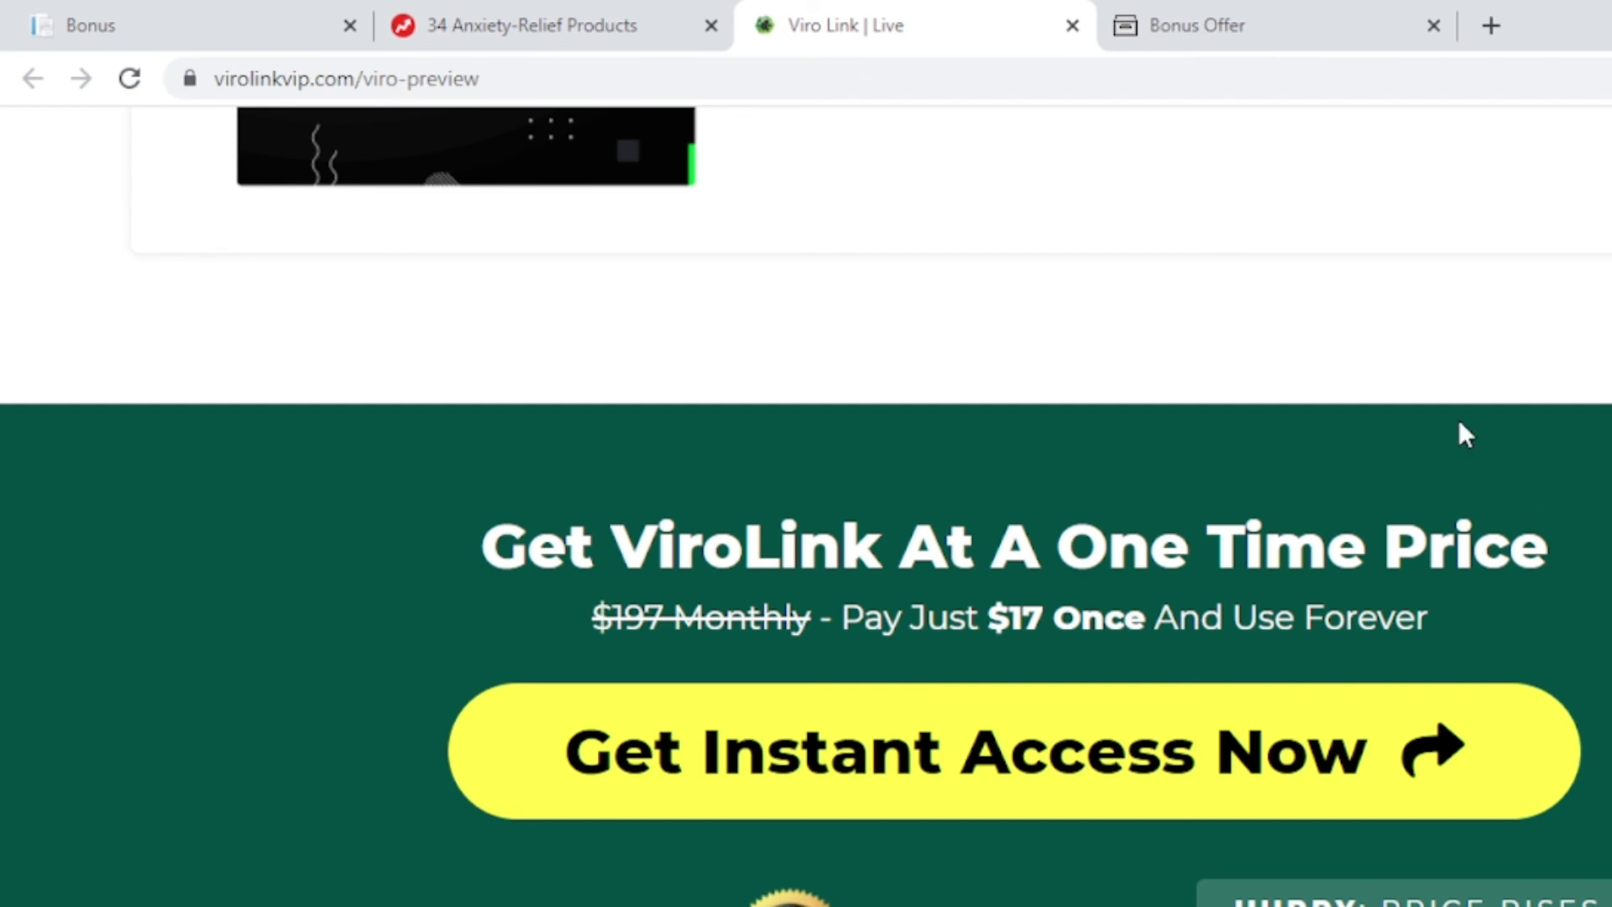
- Compare the BonusCrate Bonus Offer page with the ViroLink sales page, then read the bonus delivery instructions and 'To Your Success!' sign-off
left_click(1261, 39)
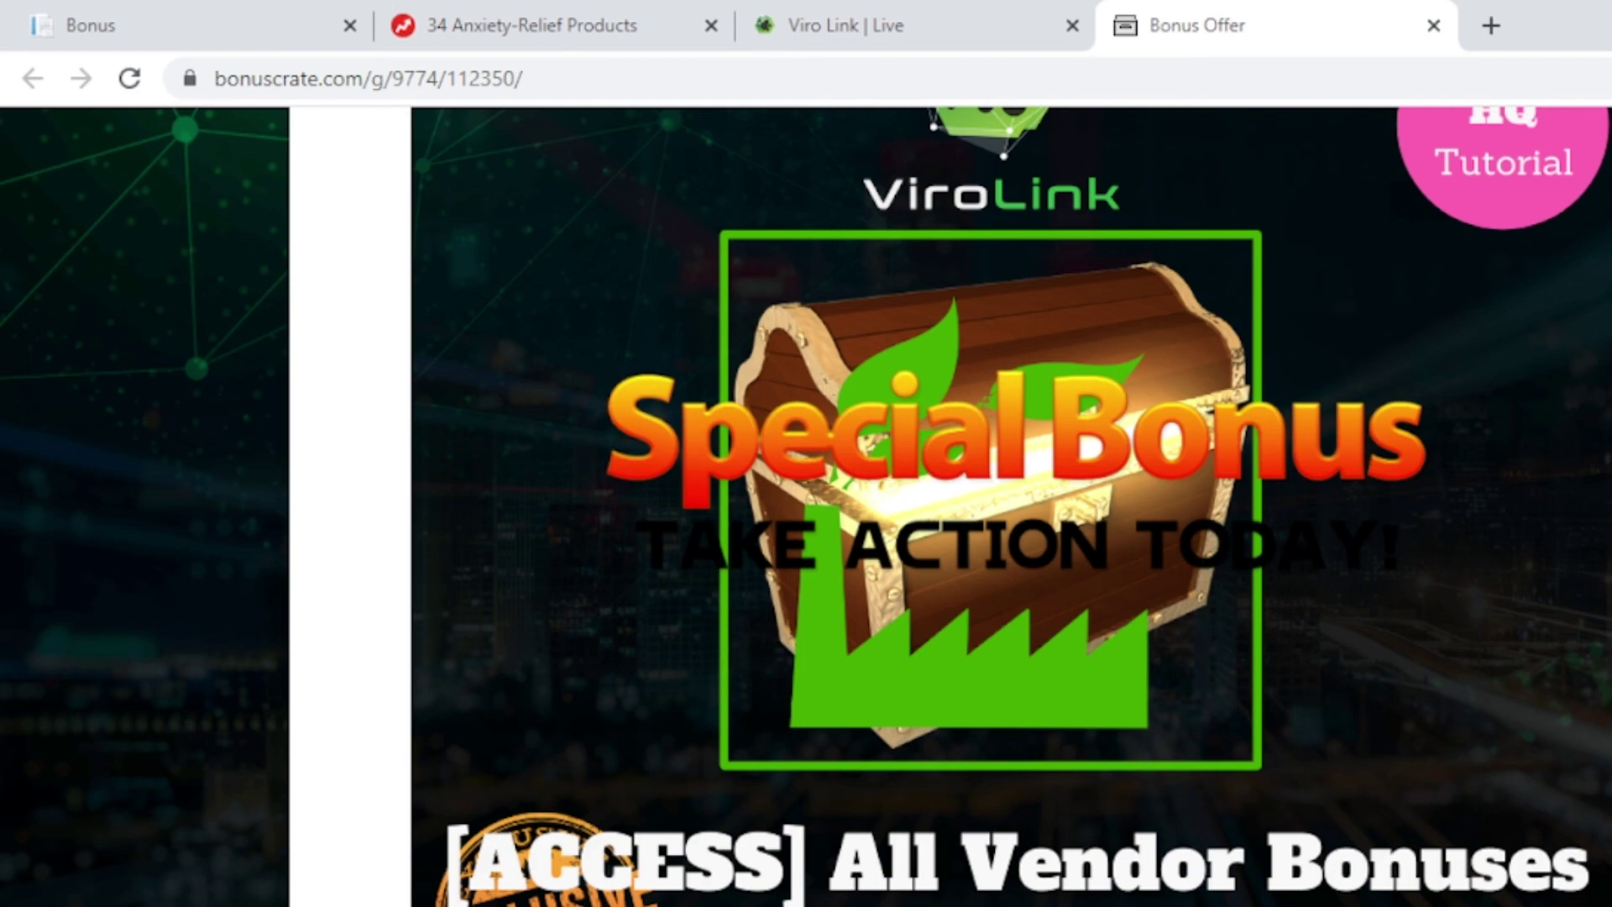
scroll(1012, 506, "down", 10)
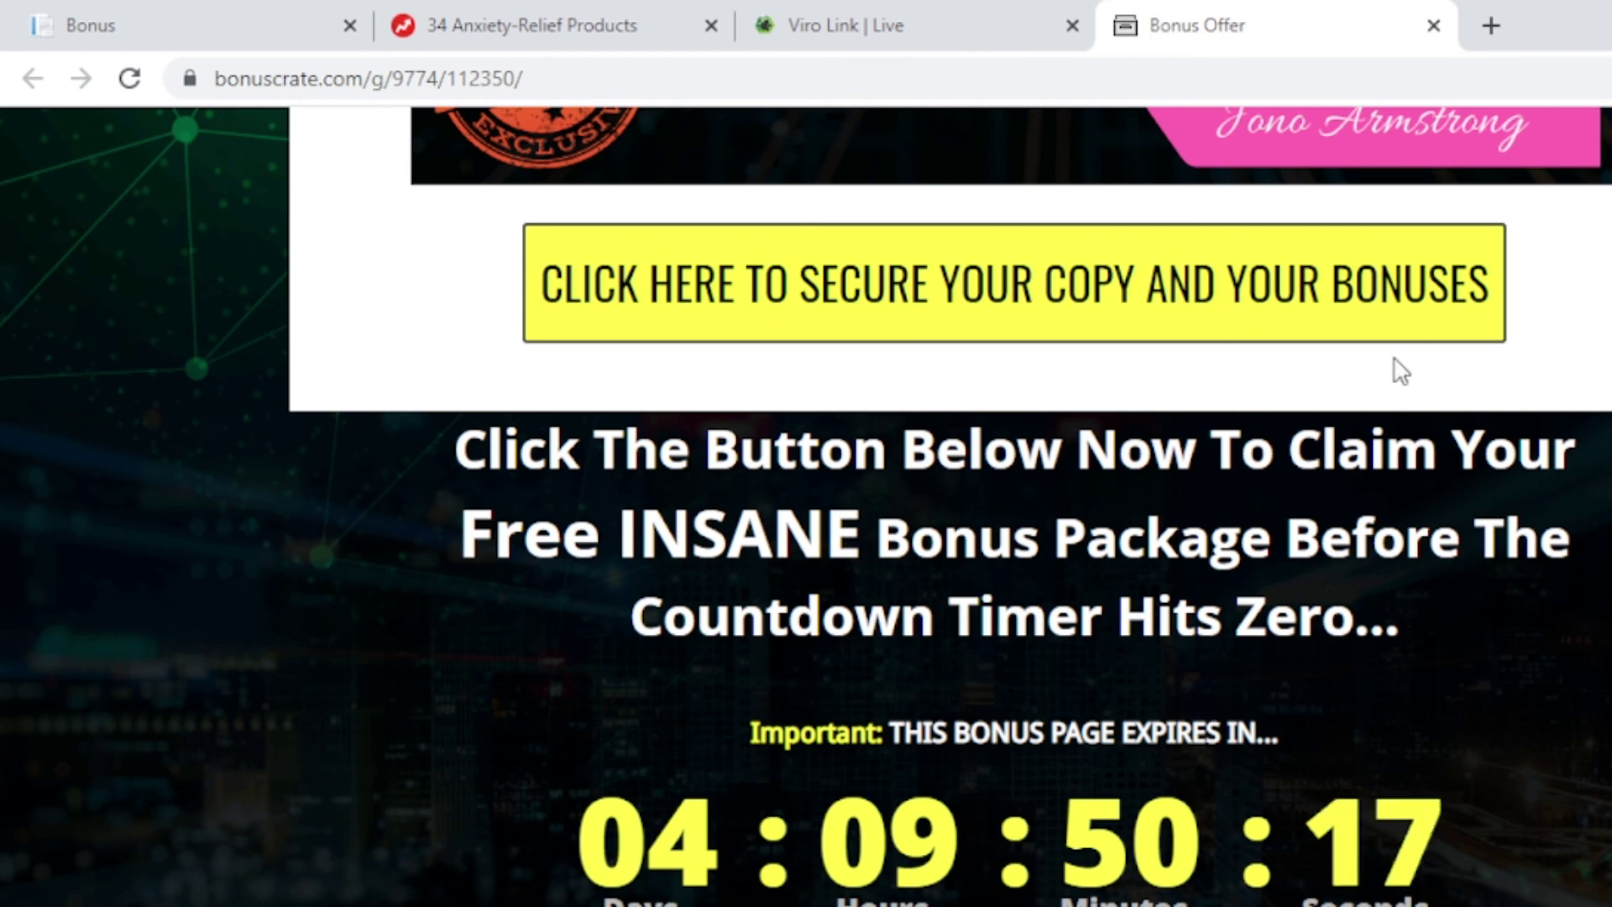
left_click(927, 42)
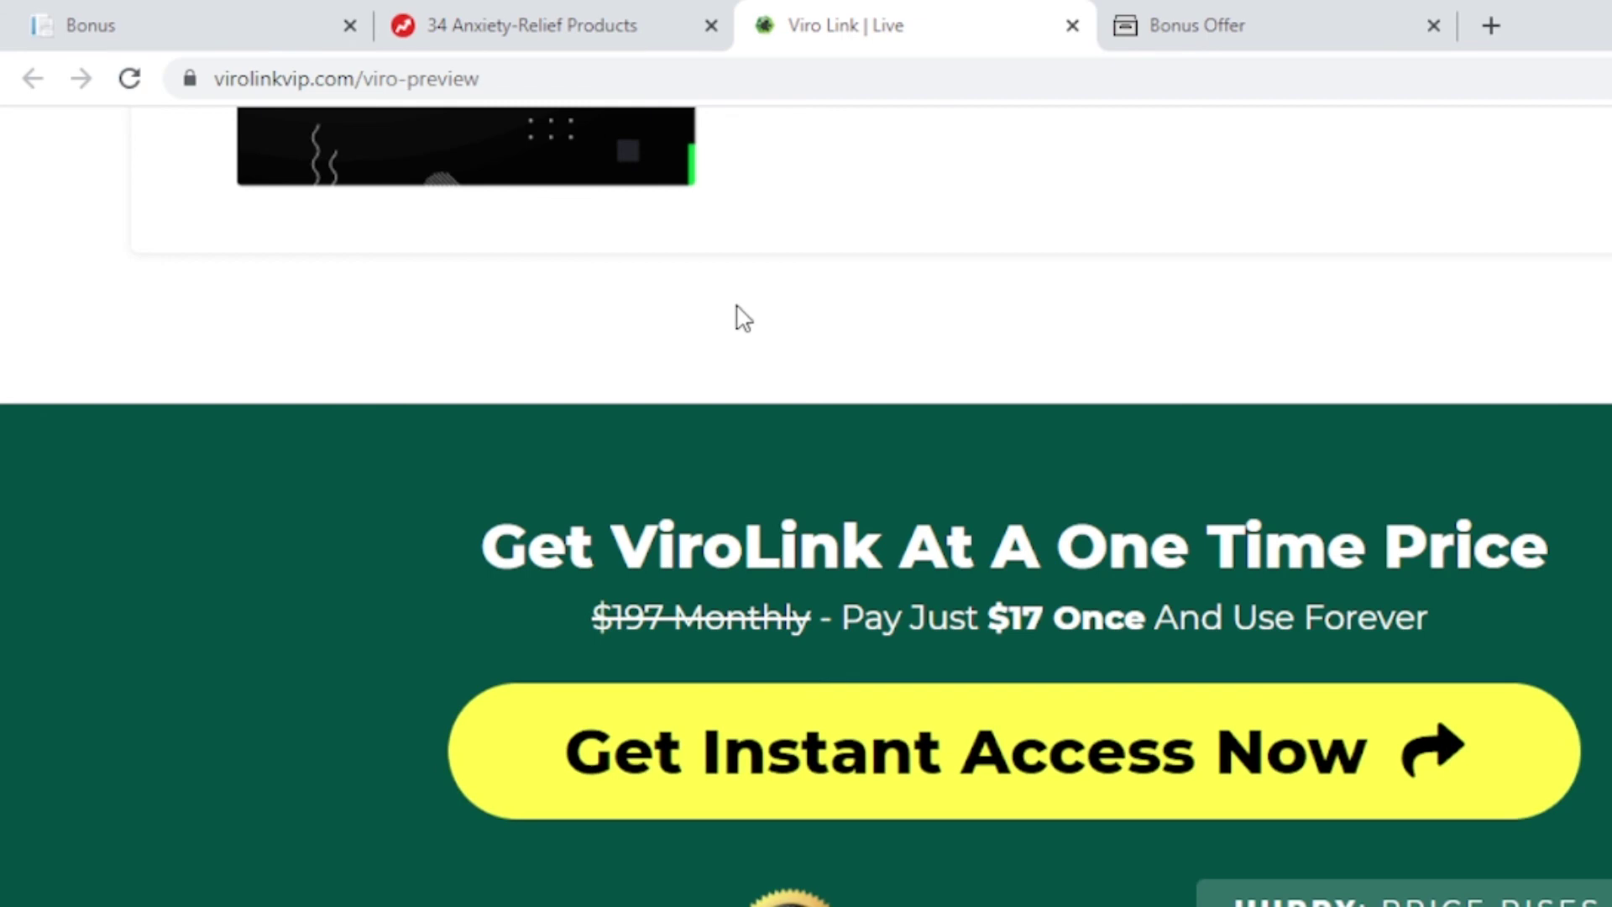
left_click(1241, 25)
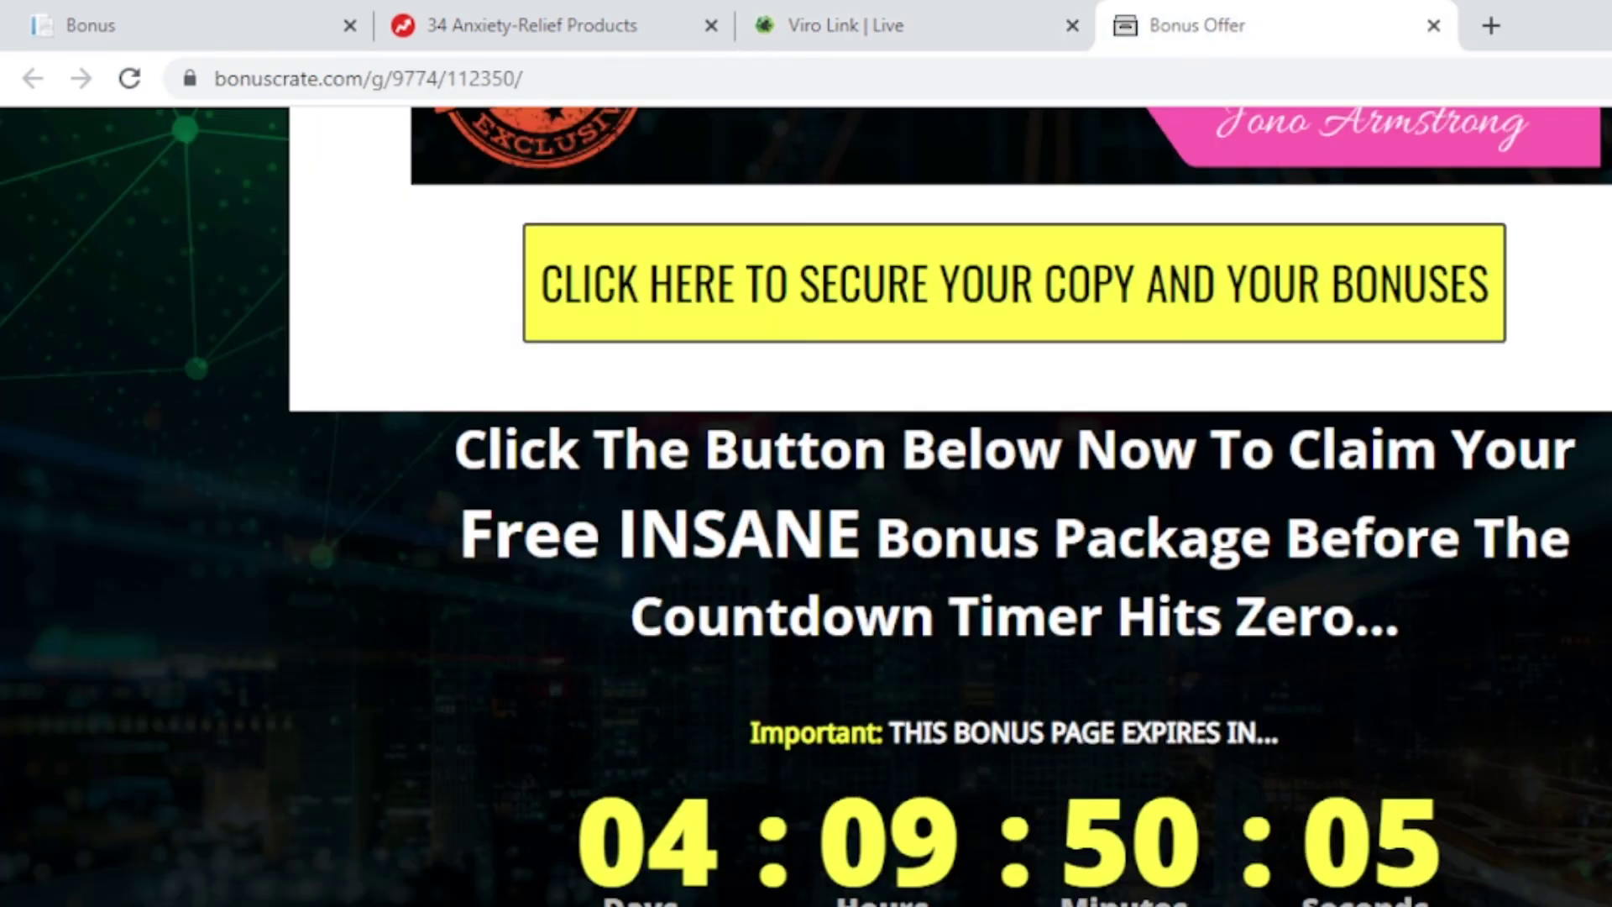
scroll(949, 506, "down", 8)
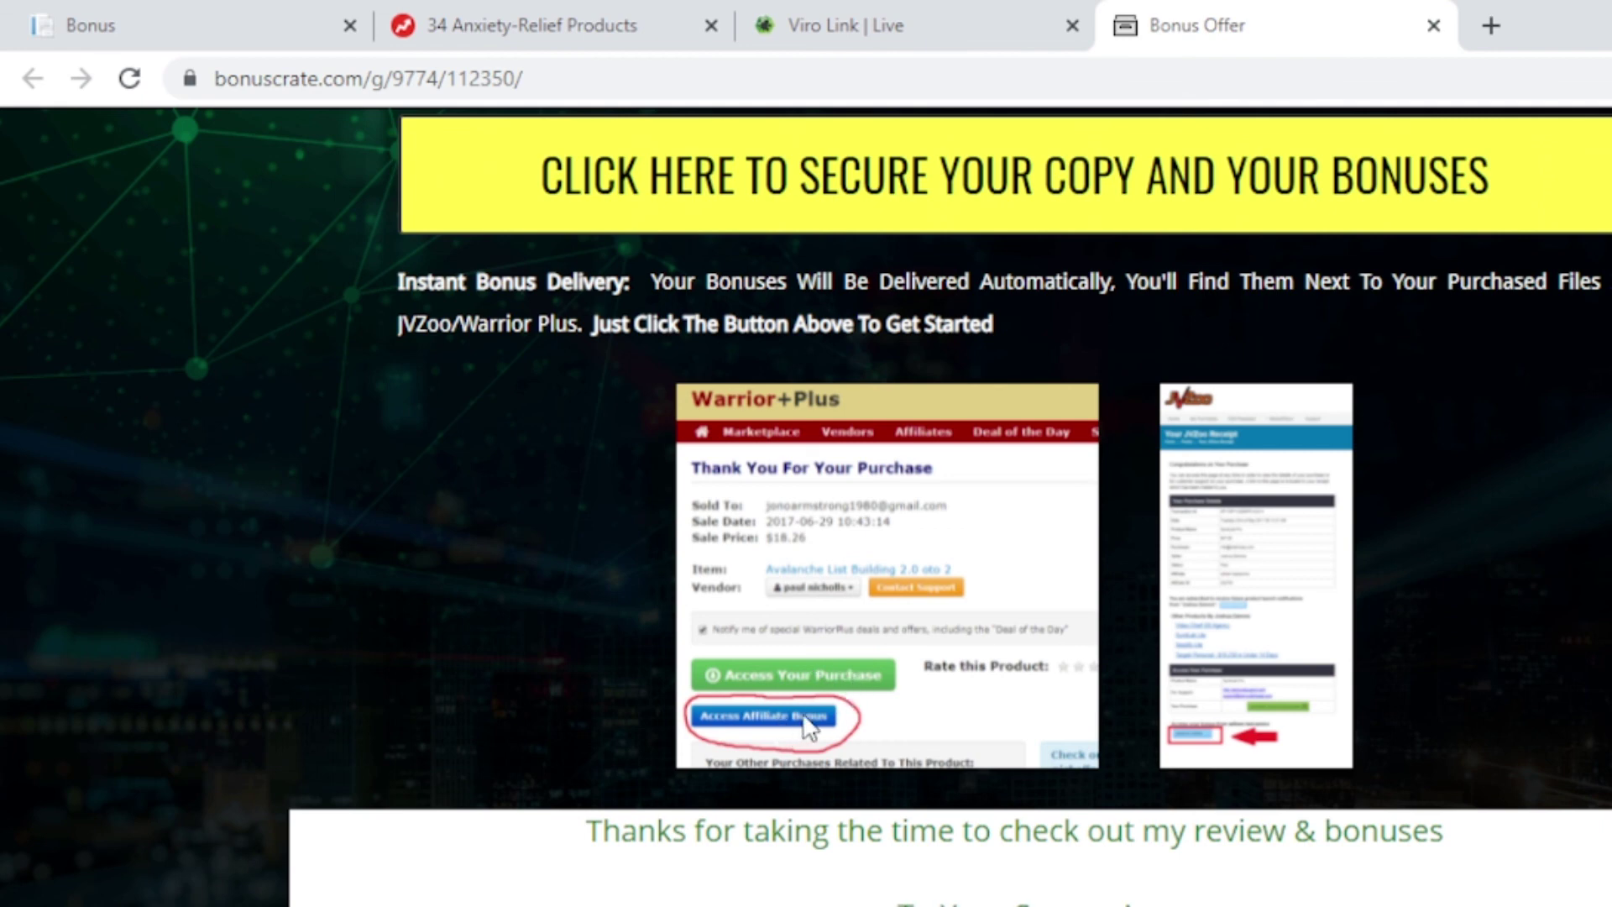
scroll(949, 506, "down", 3)
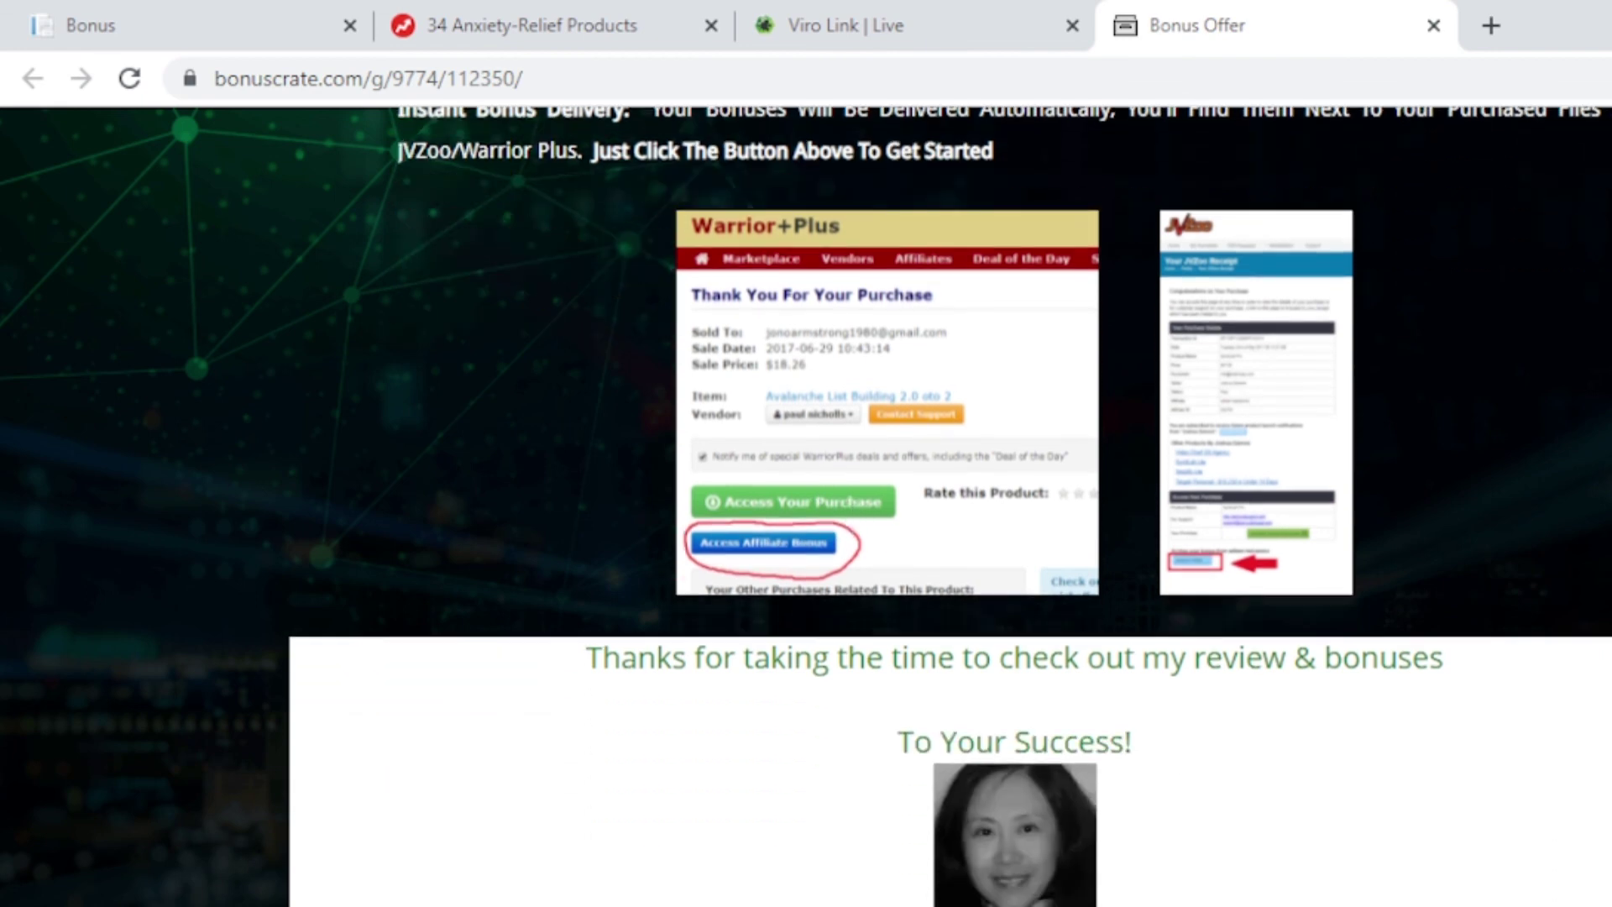